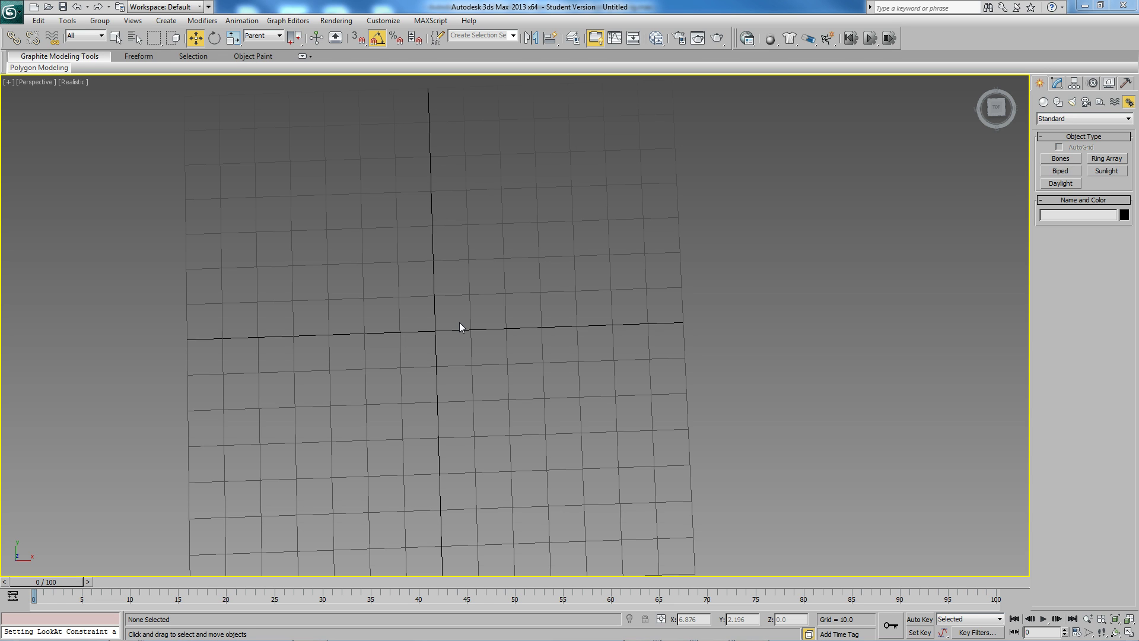
# - Create a snapped bone chain from the origin through (30, 0, 0) to (30, -40, 0), finishing with an end bone
pyautogui.click(1049, 158)
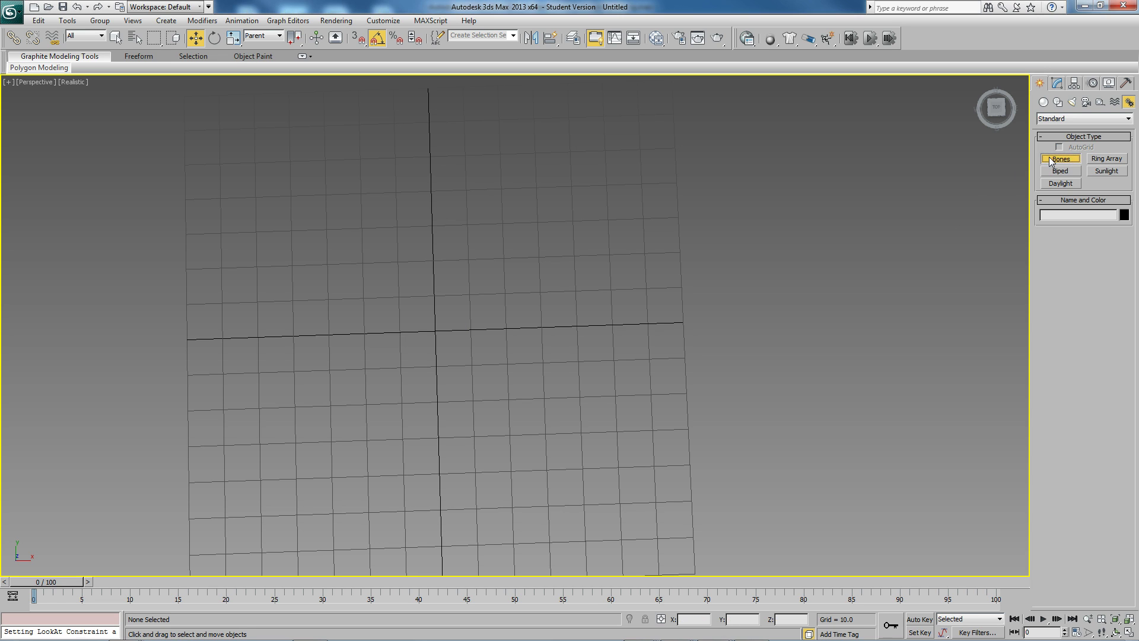
pyautogui.press('s')
pyautogui.click(437, 329)
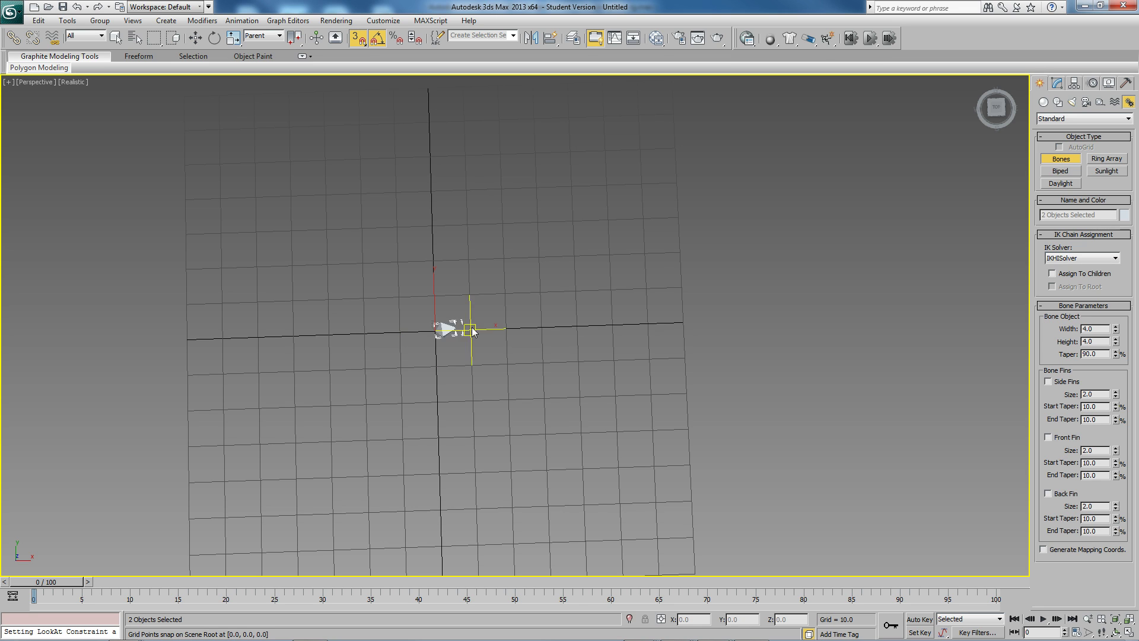
pyautogui.click(541, 327)
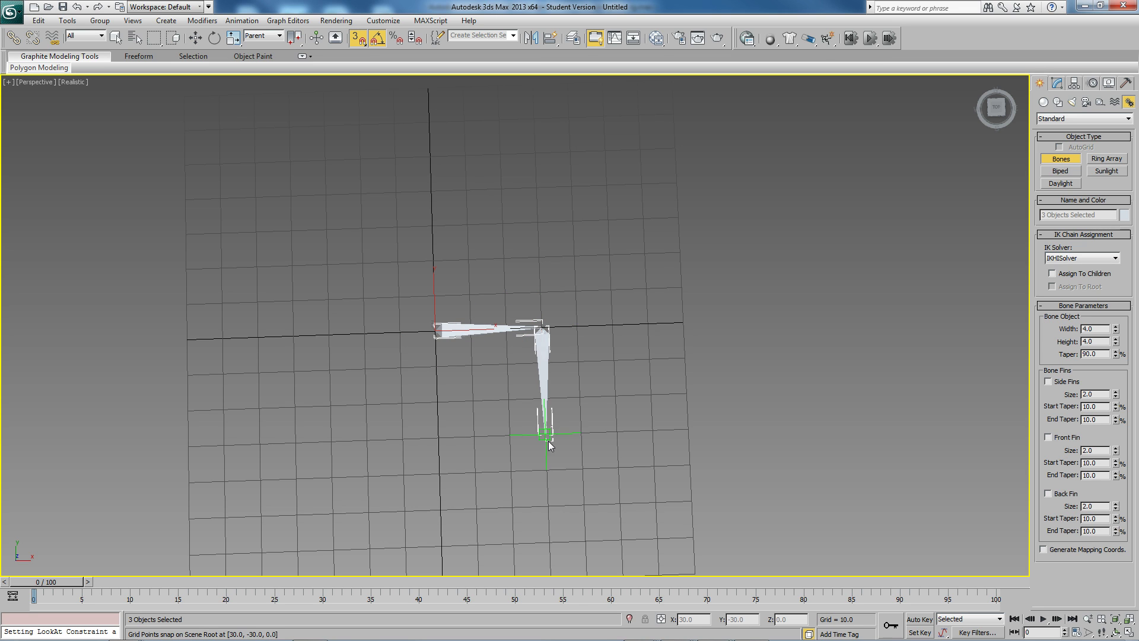
pyautogui.click(547, 468)
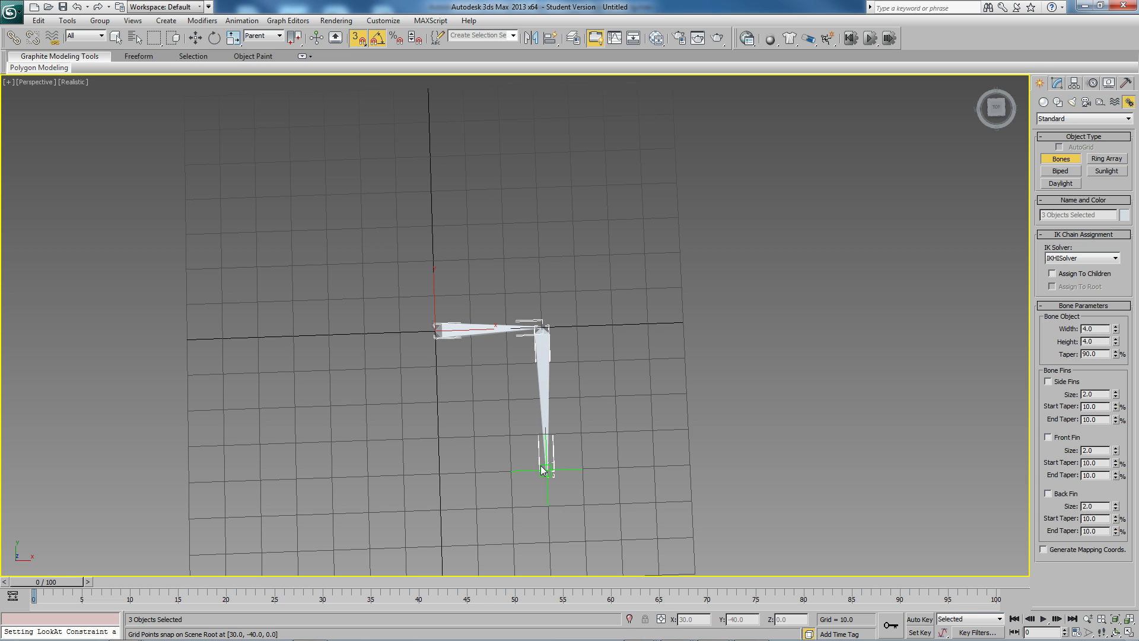
pyautogui.rightClick(542, 475)
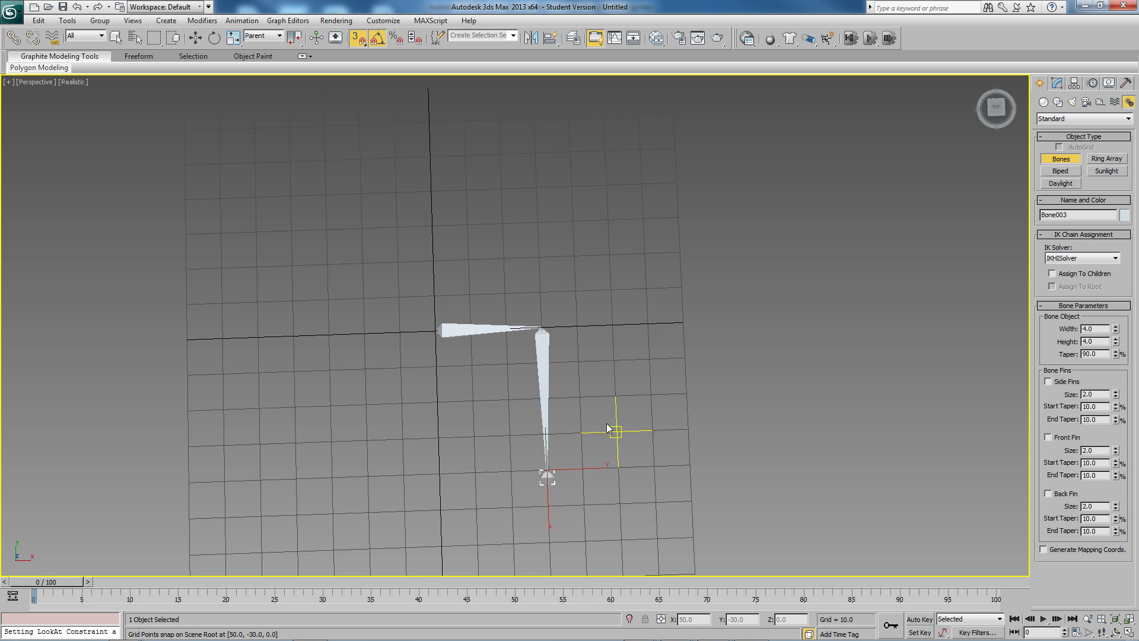
pyautogui.press('w')
pyautogui.press('s')
pyautogui.moveTo(599, 415); pyautogui.dragTo(594, 389, button='middle')
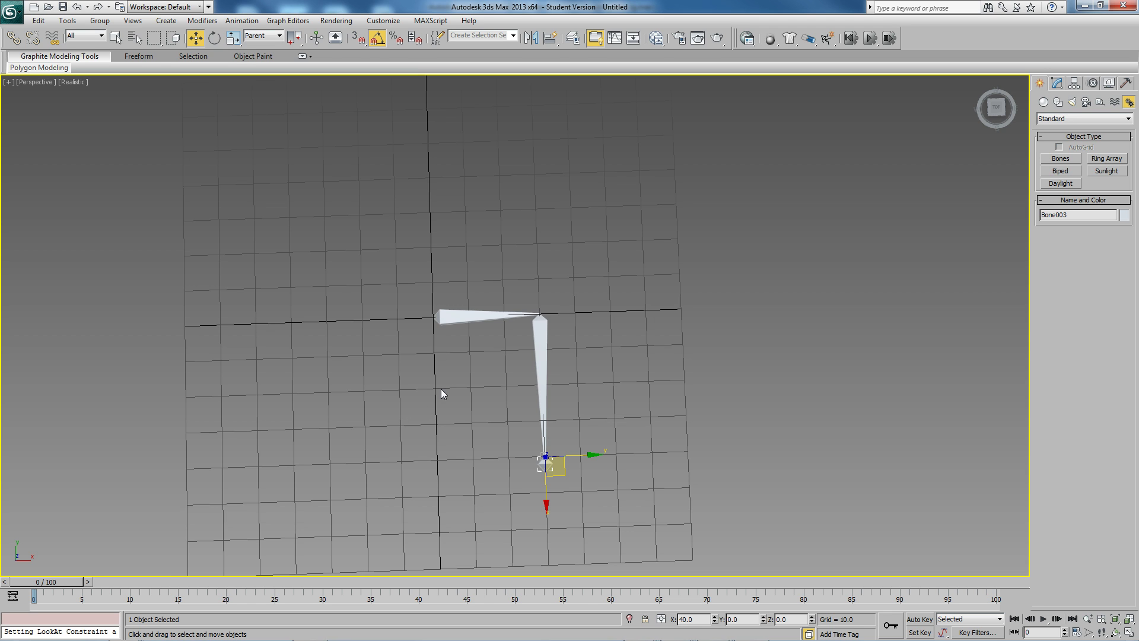
# - Apply an HI Solver from the first bone in the chain to the small end bone
pyautogui.moveTo(440, 389); pyautogui.dragTo(443, 393, button='middle')
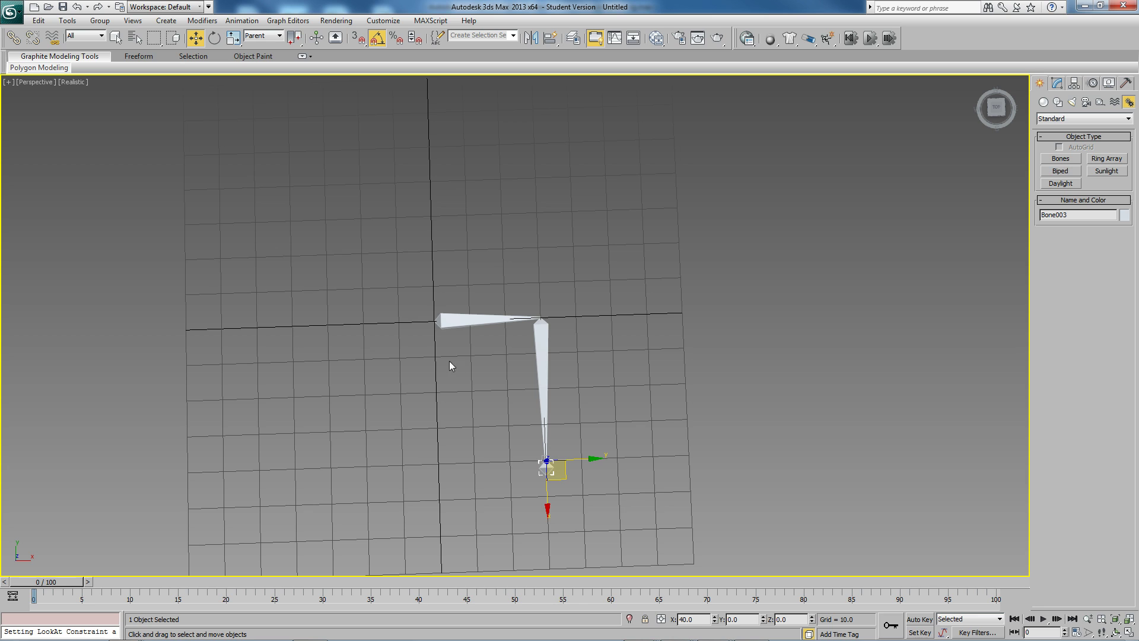
pyautogui.click(437, 321)
pyautogui.click(241, 20)
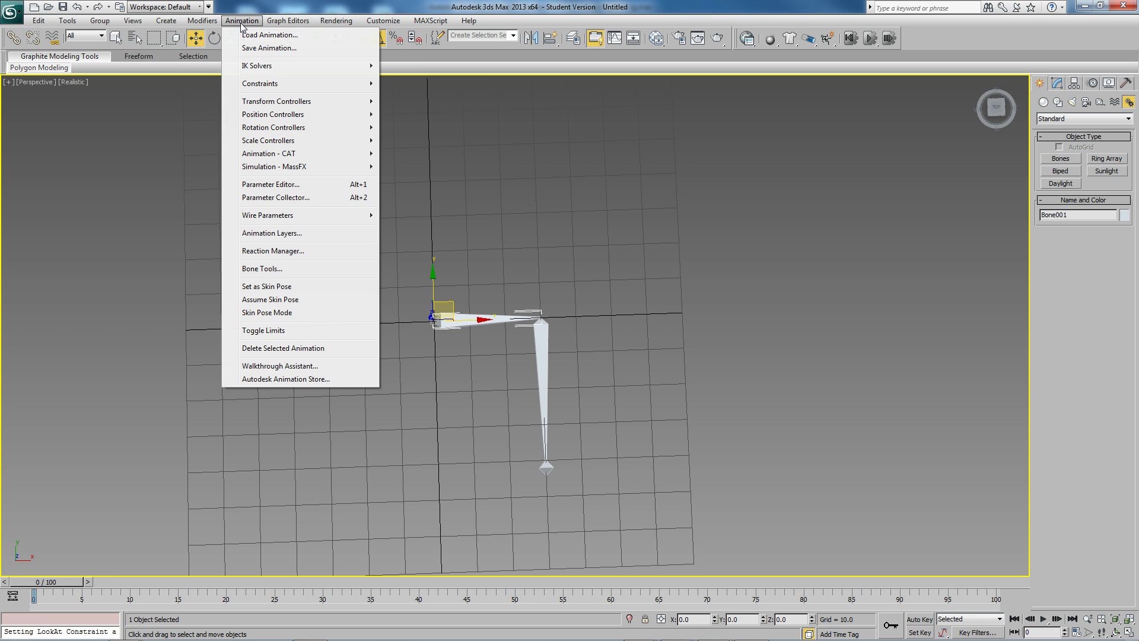
pyautogui.moveTo(282, 66)
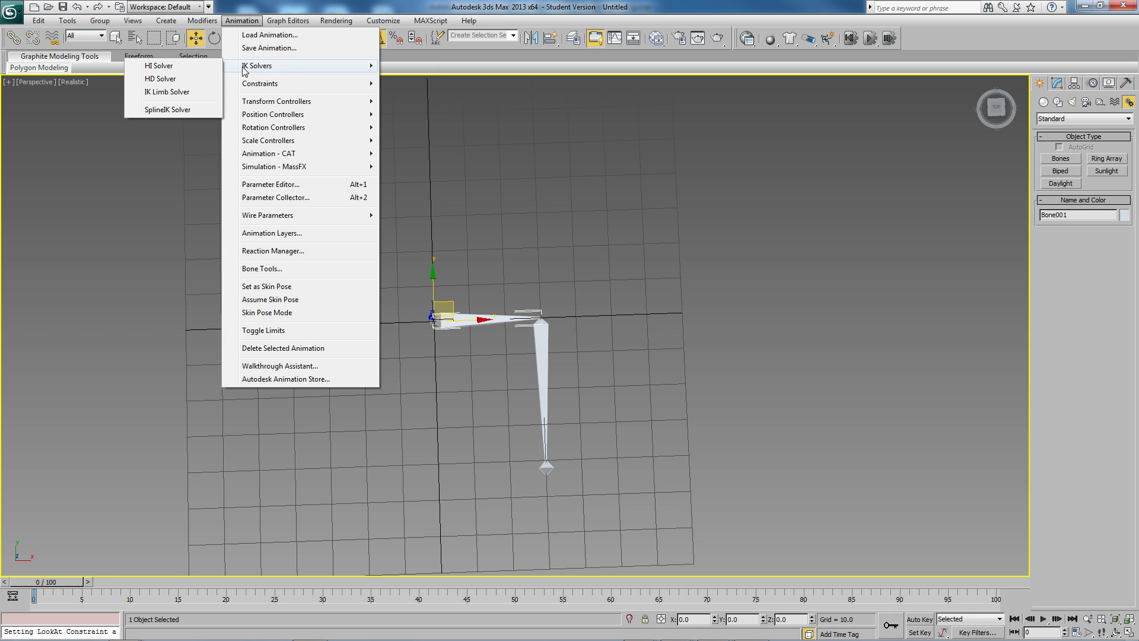
pyautogui.click(204, 66)
pyautogui.click(546, 469)
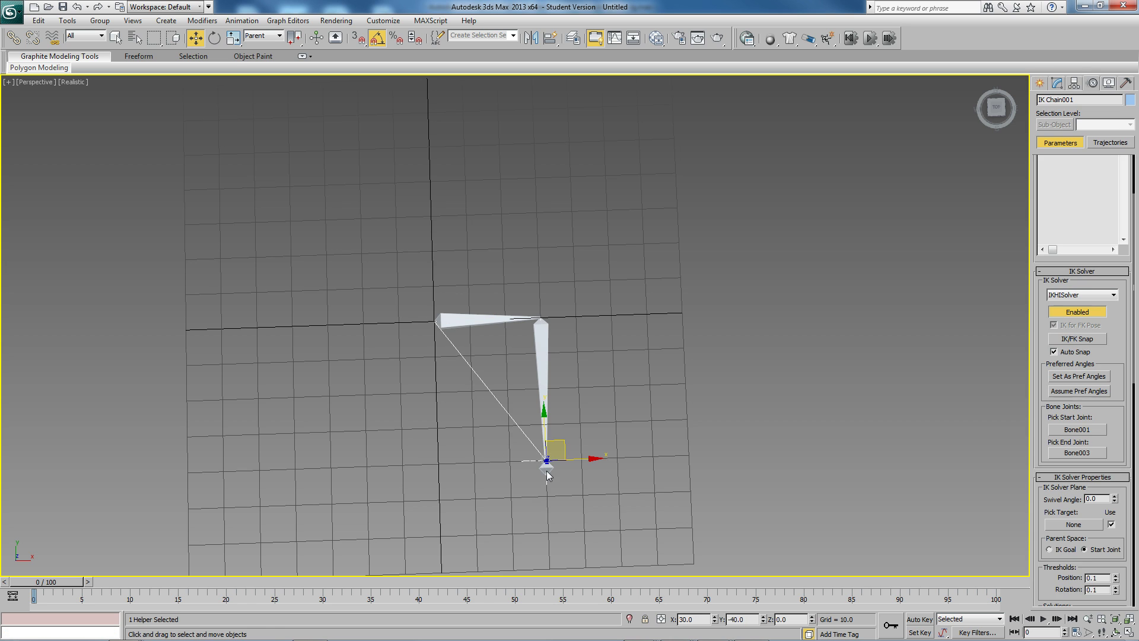
# - Move the IK goal with grid snapping to (60, 0, 0) so the arm bends, and deselect it
pyautogui.moveTo(544, 466); pyautogui.dragTo(646, 318)
pyautogui.press('s')
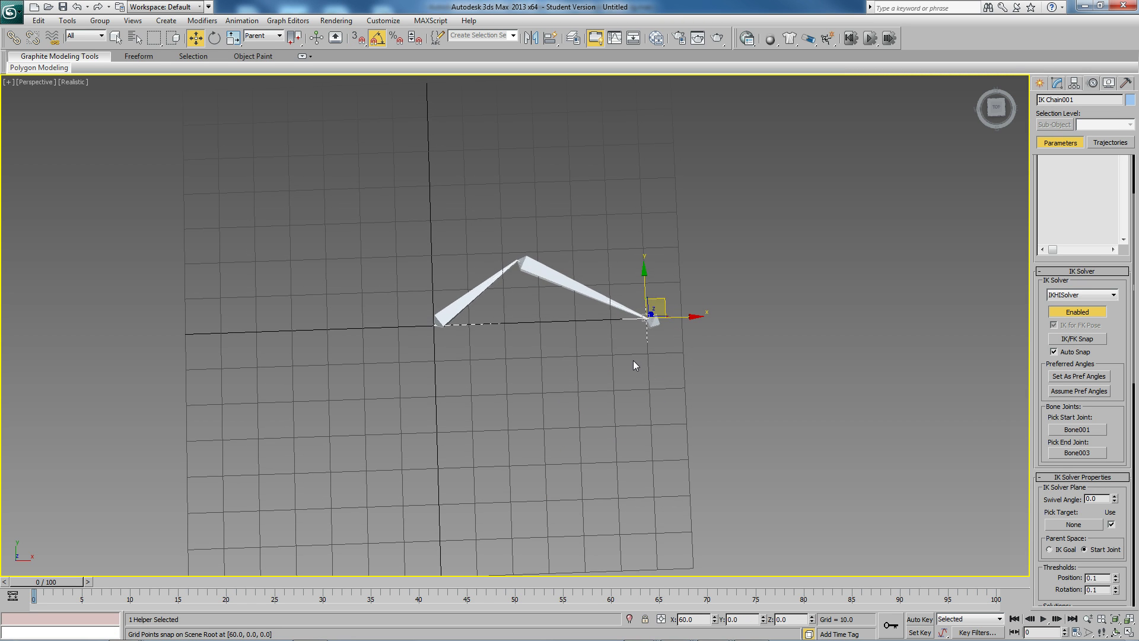
pyautogui.click(633, 365)
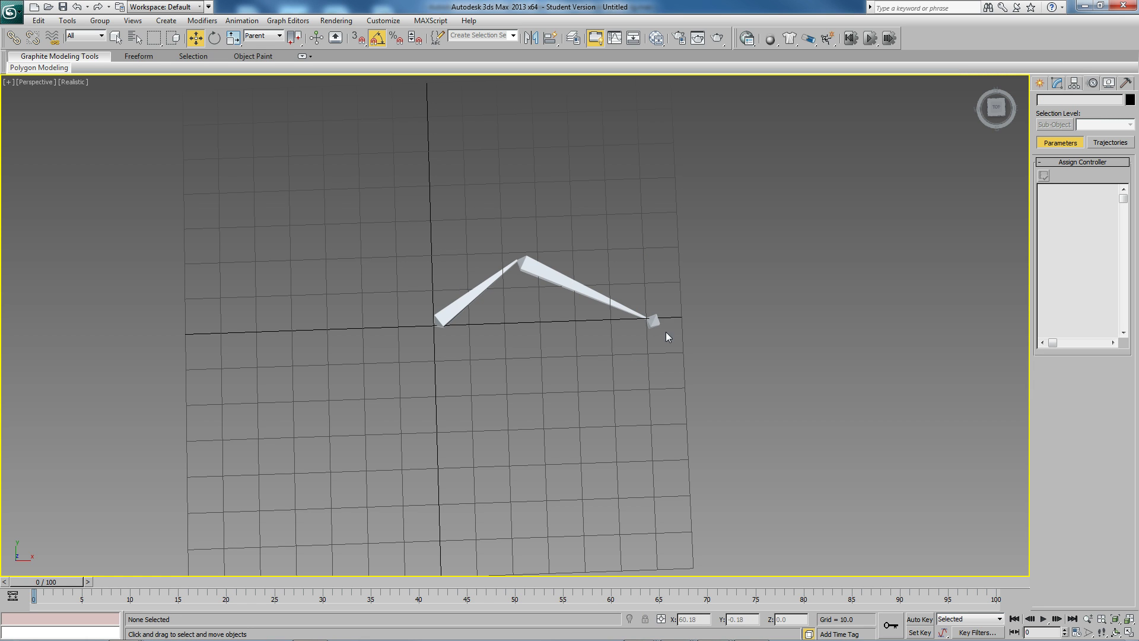
# - Rename the first bone of the arm chain upperArm
pyautogui.keyDown('alt'); pyautogui.moveTo(558, 347); pyautogui.dragTo(555, 392, button='middle'); pyautogui.keyUp('alt')
pyautogui.scroll(3, 554, 387)
pyautogui.click(482, 292)
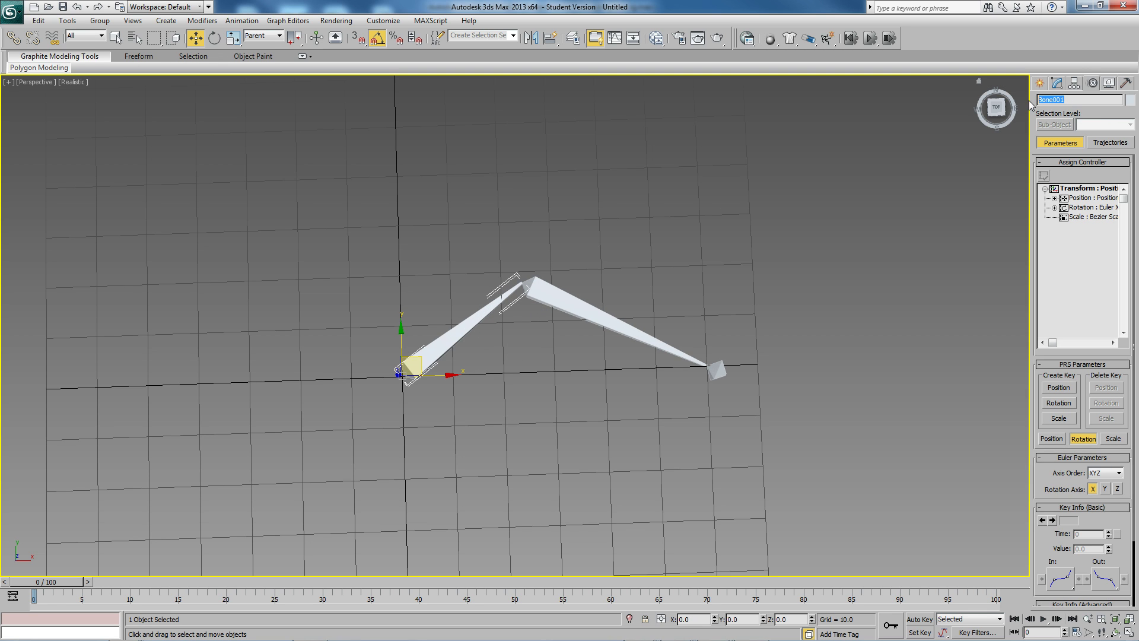
pyautogui.write('upperArm')
# - Rename the second bone of the arm chain lowerArm
pyautogui.click(630, 323)
pyautogui.doubleClick(1067, 100)
pyautogui.write('lowrArm')
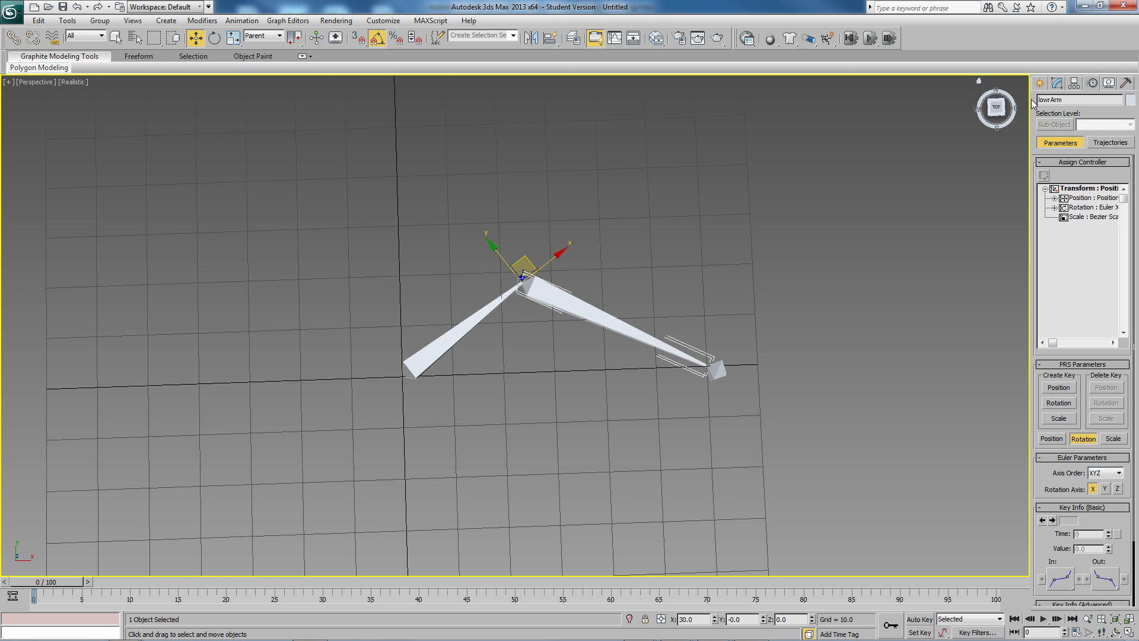
pyautogui.click(1049, 99)
pyautogui.write('er')
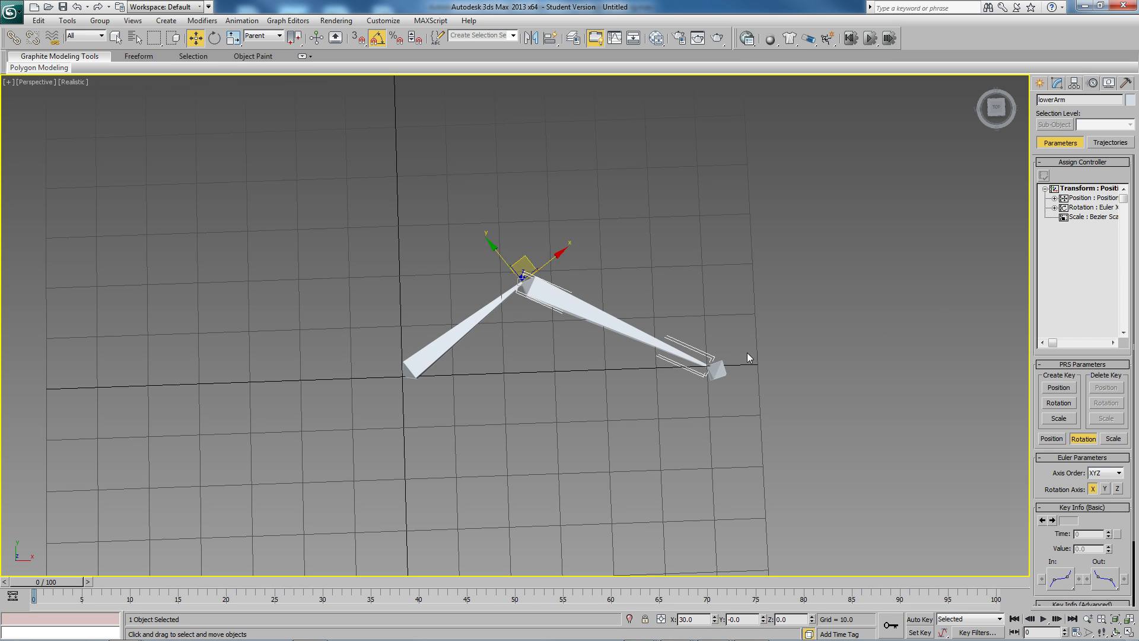
# - Rename the small end bone wrist
pyautogui.click(720, 370)
pyautogui.moveTo(1075, 100); pyautogui.dragTo(1038, 102)
pyautogui.write('wrist')
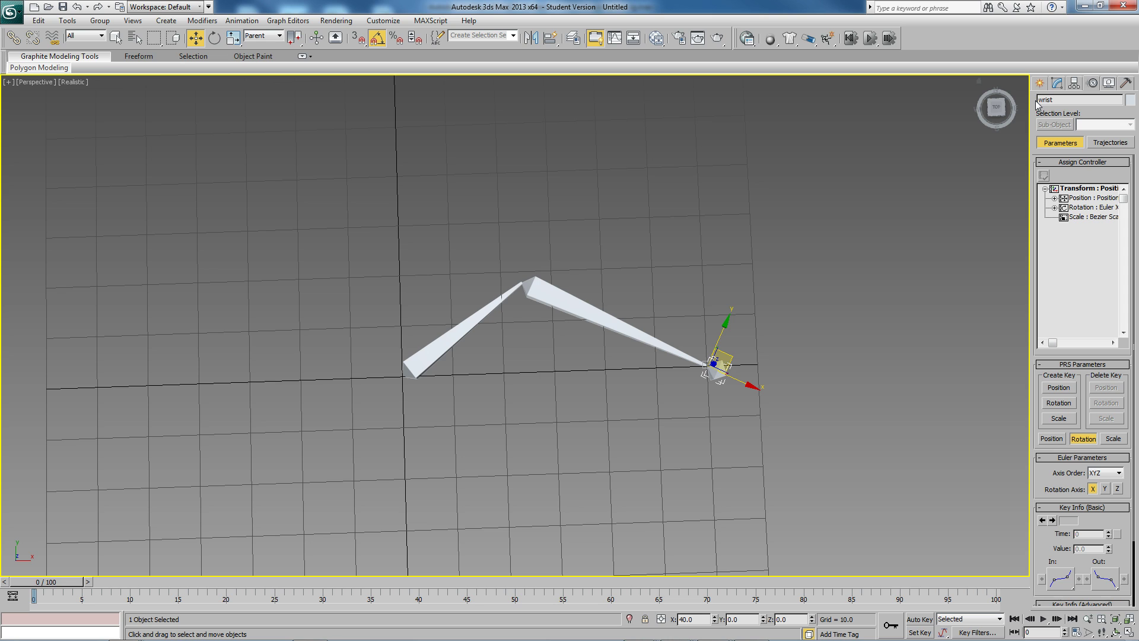
# - Create a Point helper near the upper arm bone and set its size to 30
pyautogui.moveTo(696, 298); pyautogui.dragTo(494, 311, button='middle')
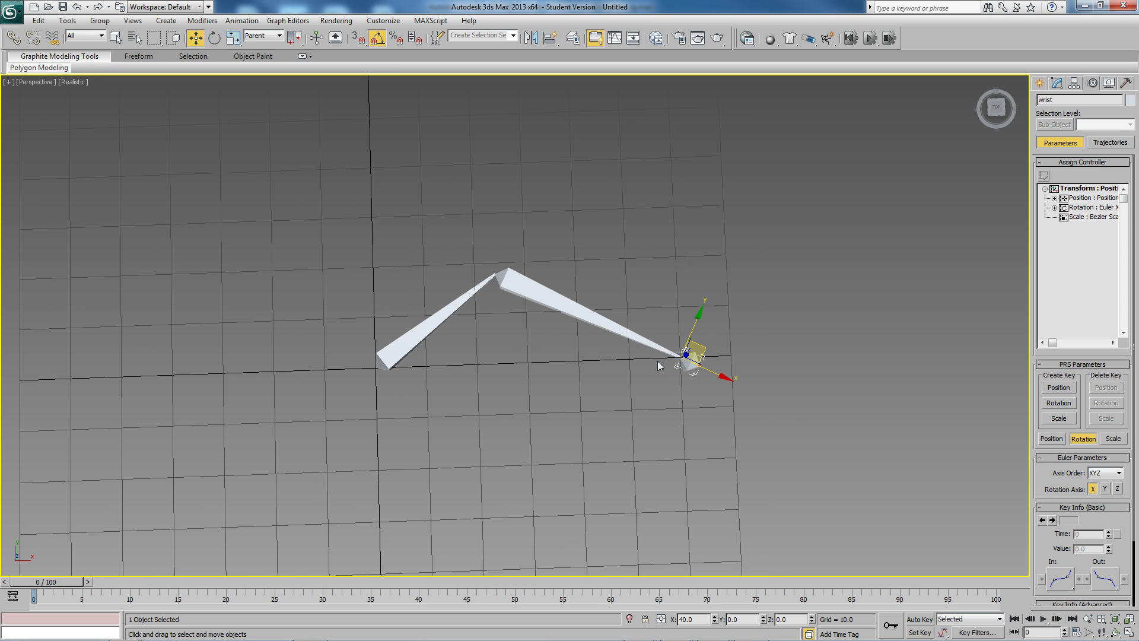
pyautogui.keyDown('alt'); pyautogui.moveTo(651, 369); pyautogui.dragTo(645, 399, button='middle'); pyautogui.keyUp('alt')
pyautogui.click(1039, 83)
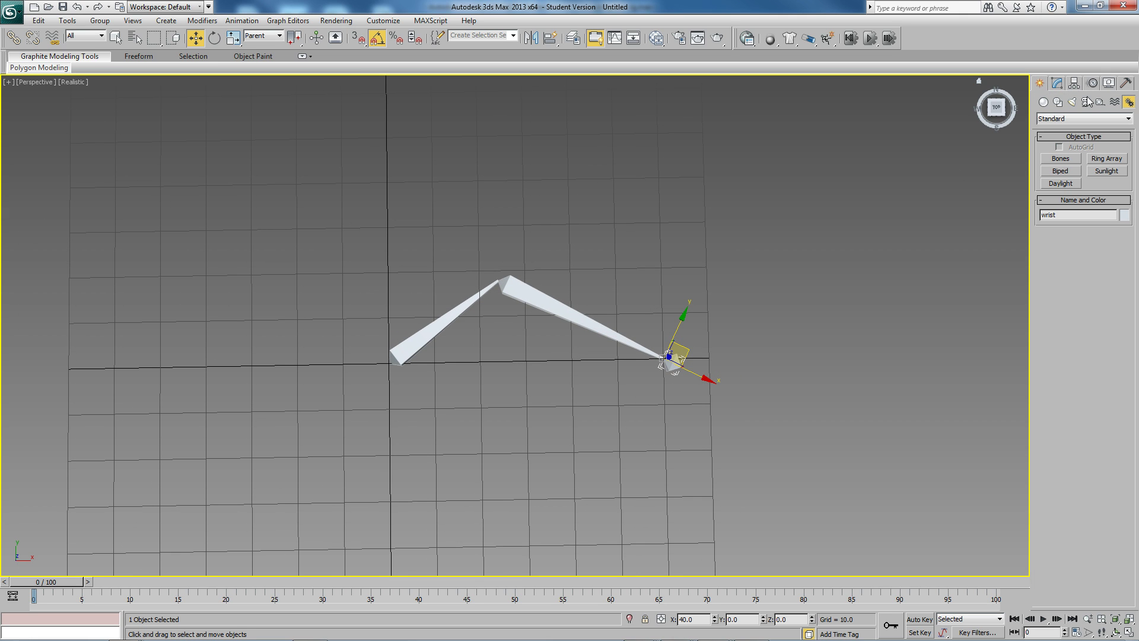
pyautogui.click(1058, 102)
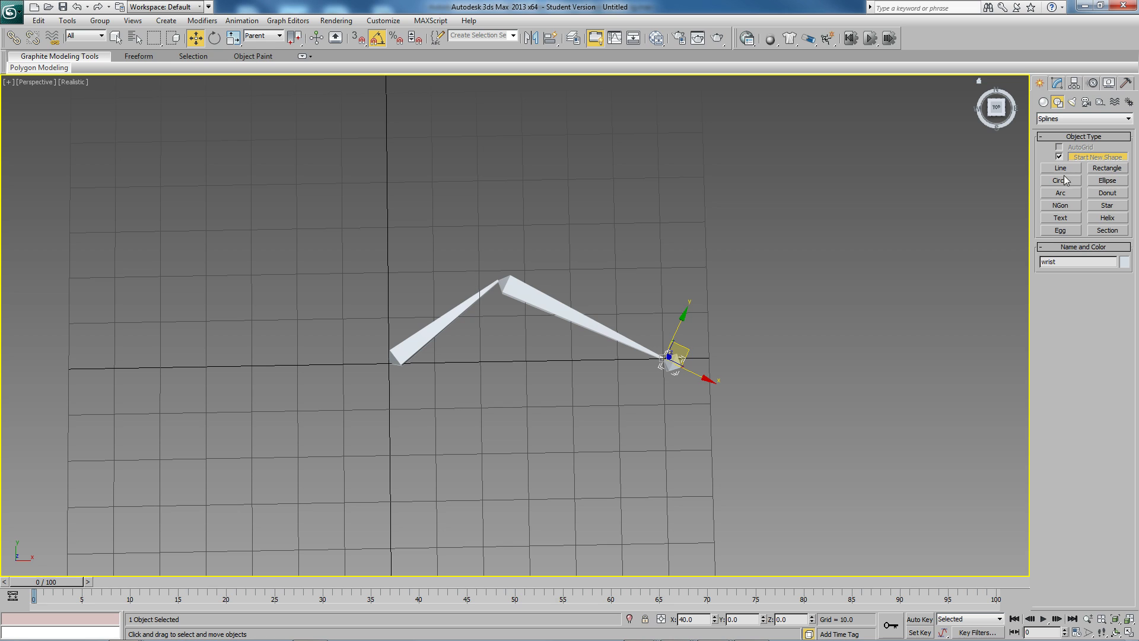
pyautogui.click(1101, 102)
pyautogui.click(1061, 196)
pyautogui.click(453, 392)
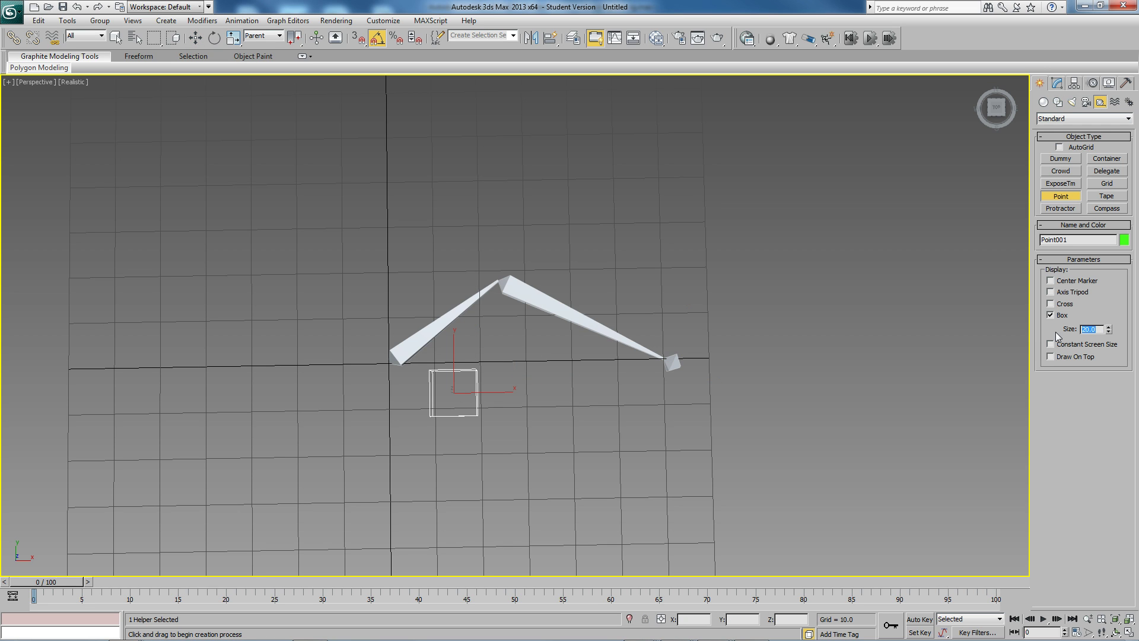
pyautogui.write('30')
pyautogui.press('Return')
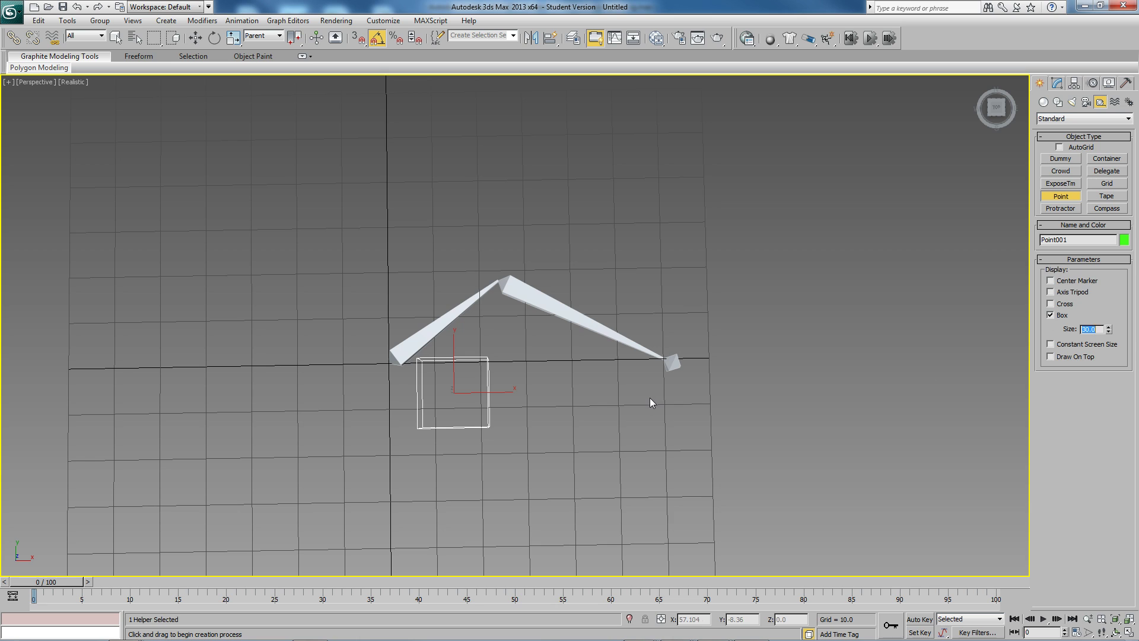
pyautogui.rightClick(629, 396)
# - Align the Point helper to the upper arm bone's base and rename it root
pyautogui.hotkey('alt', 'a')
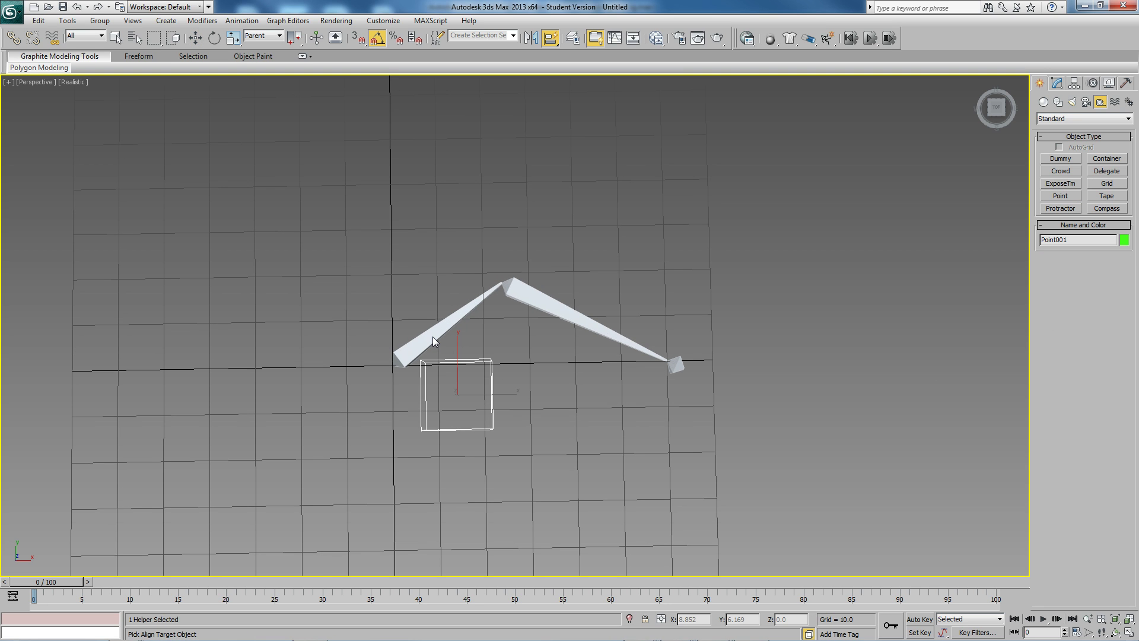
pyautogui.click(433, 335)
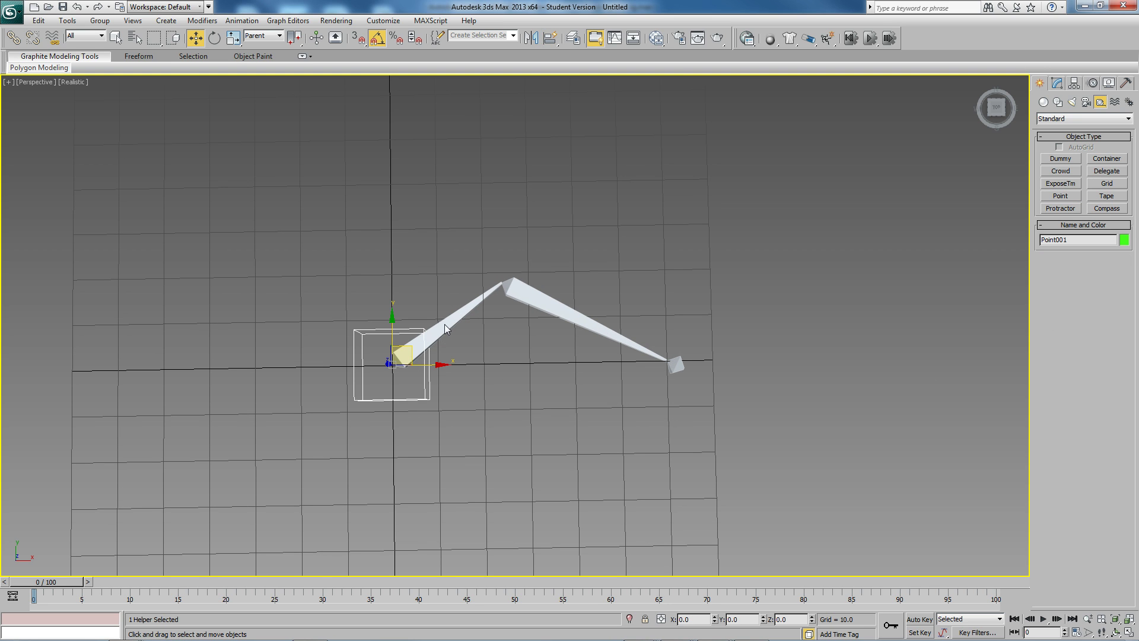
pyautogui.moveTo(492, 351); pyautogui.dragTo(515, 344, button='middle')
pyautogui.moveTo(1062, 240); pyautogui.dragTo(1028, 244)
pyautogui.write('root')
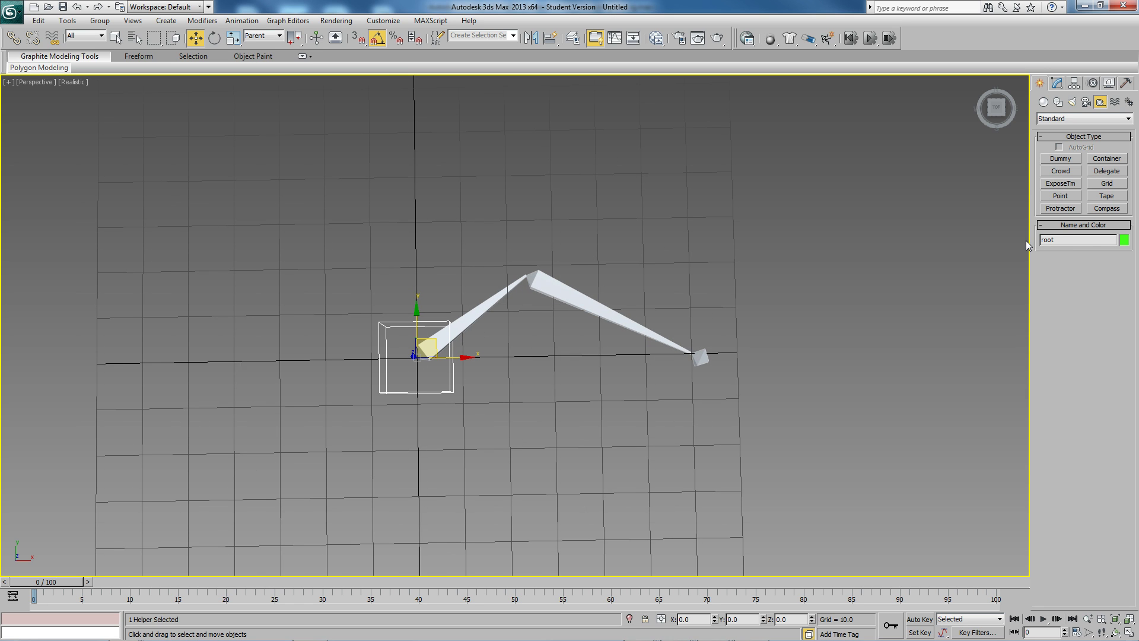
# - Clone the root helper in place as a copy named upperArmPt
pyautogui.keyDown('alt'); pyautogui.moveTo(504, 419); pyautogui.dragTo(490, 396, button='middle'); pyautogui.keyUp('alt')
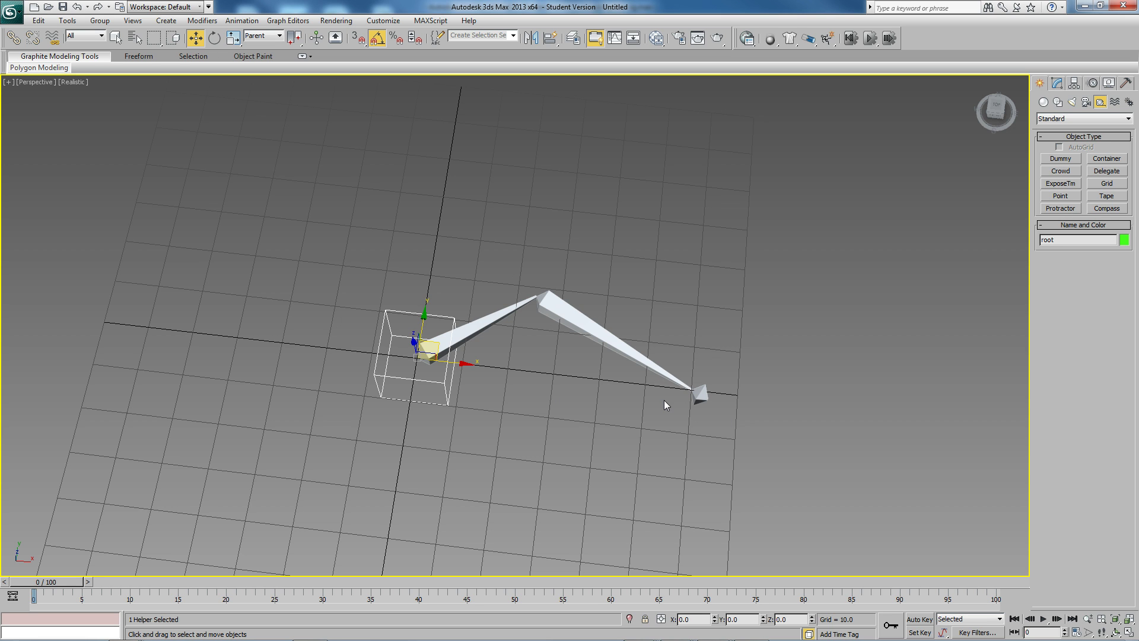
pyautogui.scroll(2, 504, 386)
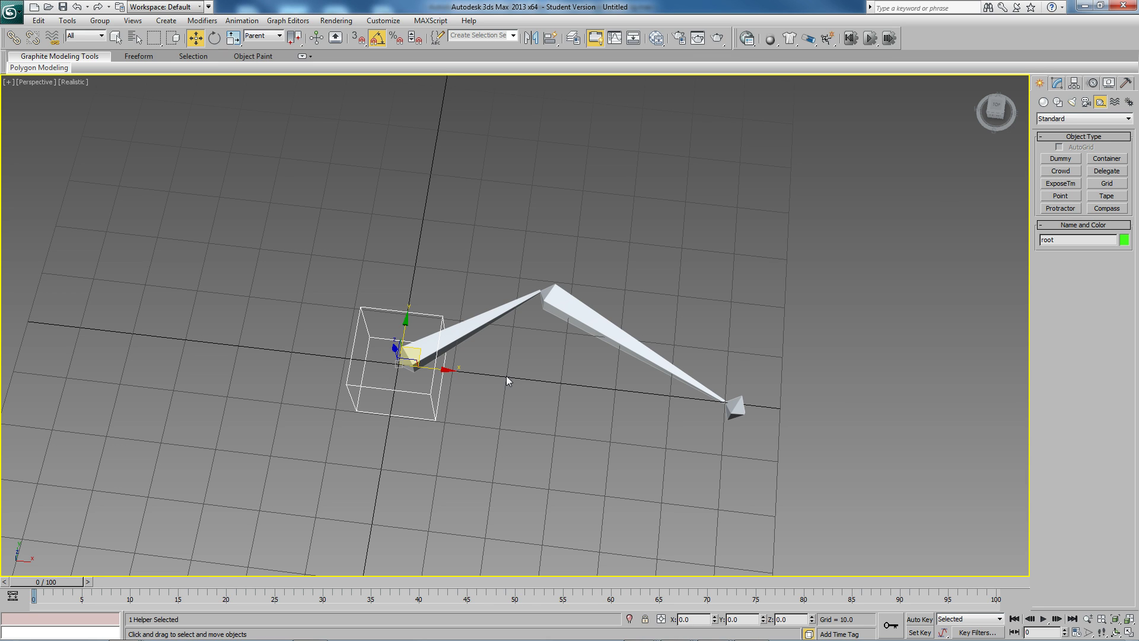
pyautogui.hotkey('ctrl', 'v')
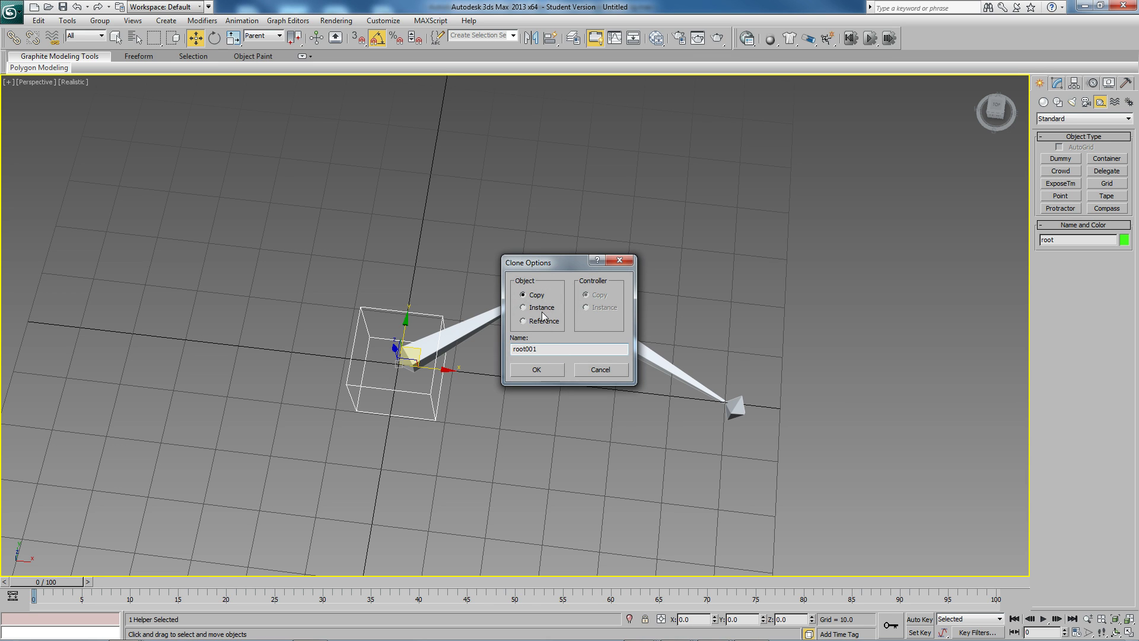
pyautogui.moveTo(550, 353); pyautogui.dragTo(519, 350)
pyautogui.moveTo(544, 263)
pyautogui.mouseDown()
pyautogui.moveTo(499, 198)
pyautogui.moveTo(378, 170)
pyautogui.mouseUp()
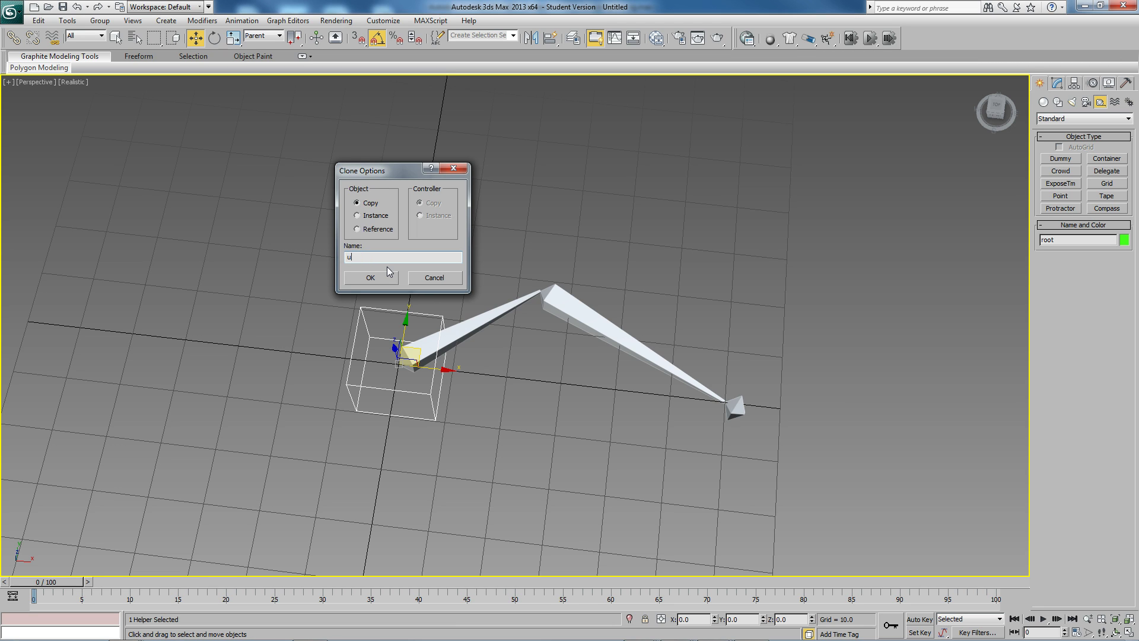
pyautogui.write('mPt')
pyautogui.press('Return')
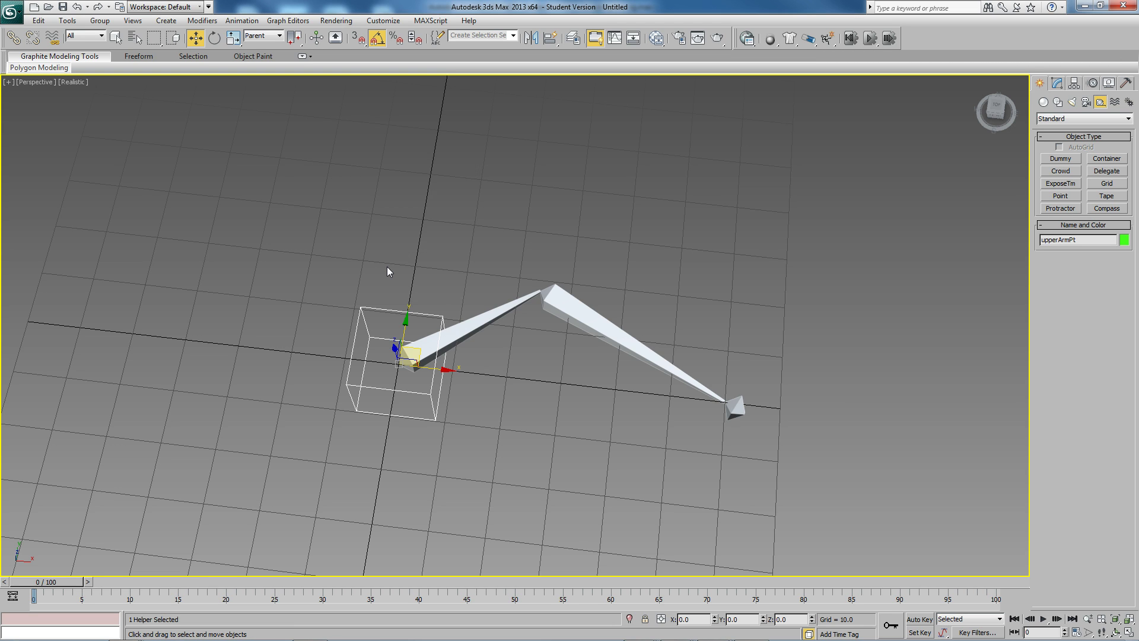
# - Set the upperArmPt helper's size to 20
pyautogui.click(1057, 83)
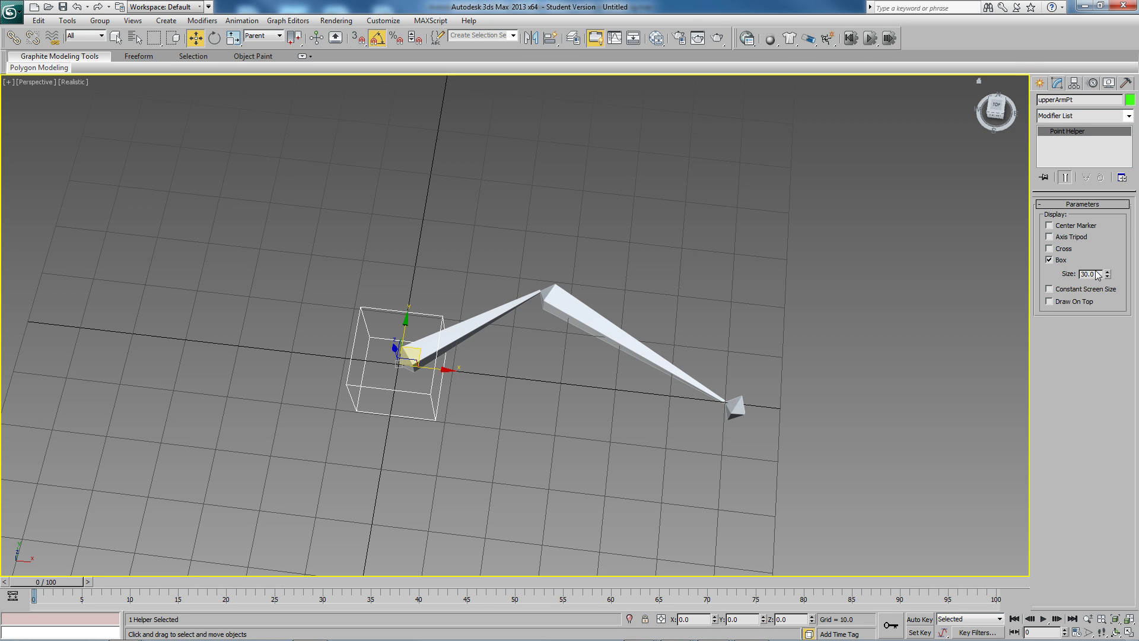
pyautogui.moveTo(1101, 274); pyautogui.dragTo(1068, 275)
pyautogui.write('20')
pyautogui.press('Return')
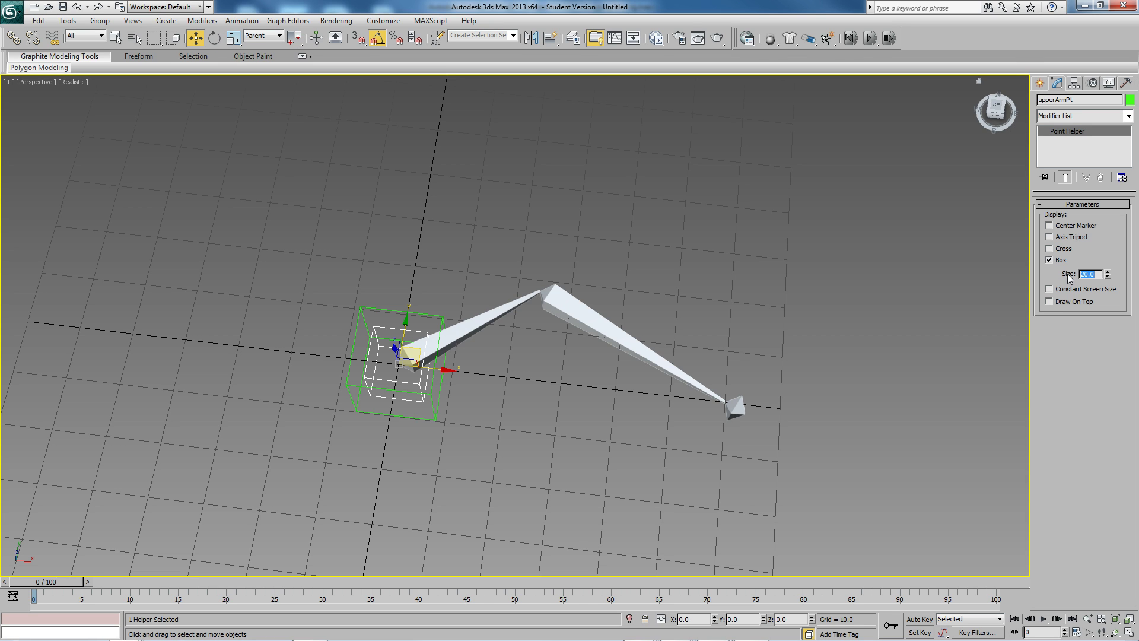
# - Clone upperArmPt as a copy named elbowPt and align it to the lower arm bone's base at the elbow
pyautogui.hotkey('ctrl', 'v')
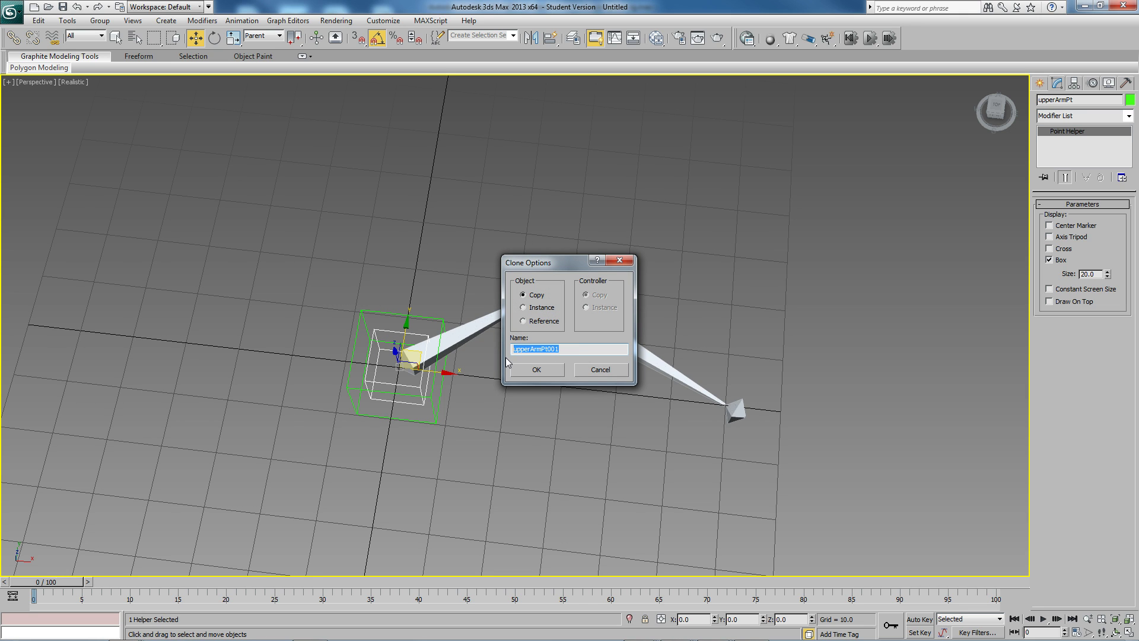
pyautogui.write('elbowPt')
pyautogui.press('Return')
pyautogui.hotkey('shift', 'a')
pyautogui.click(578, 326)
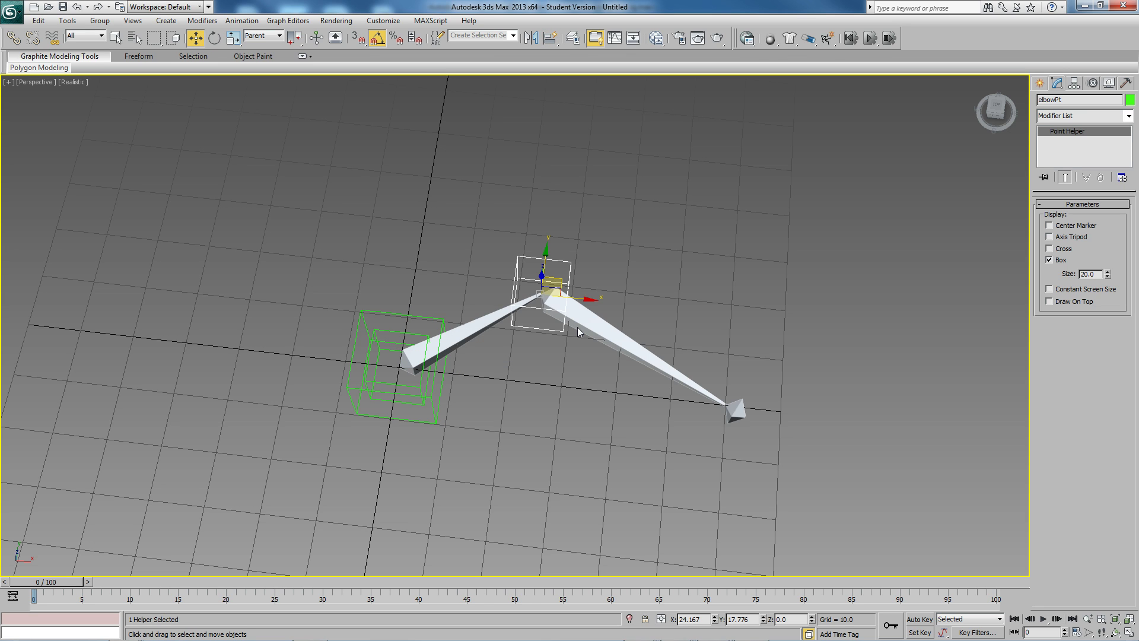
# - Clone elbowPt as a copy named wristPt and align it to the wrist bone at the arm's end
pyautogui.hotkey('ctrl', 'v')
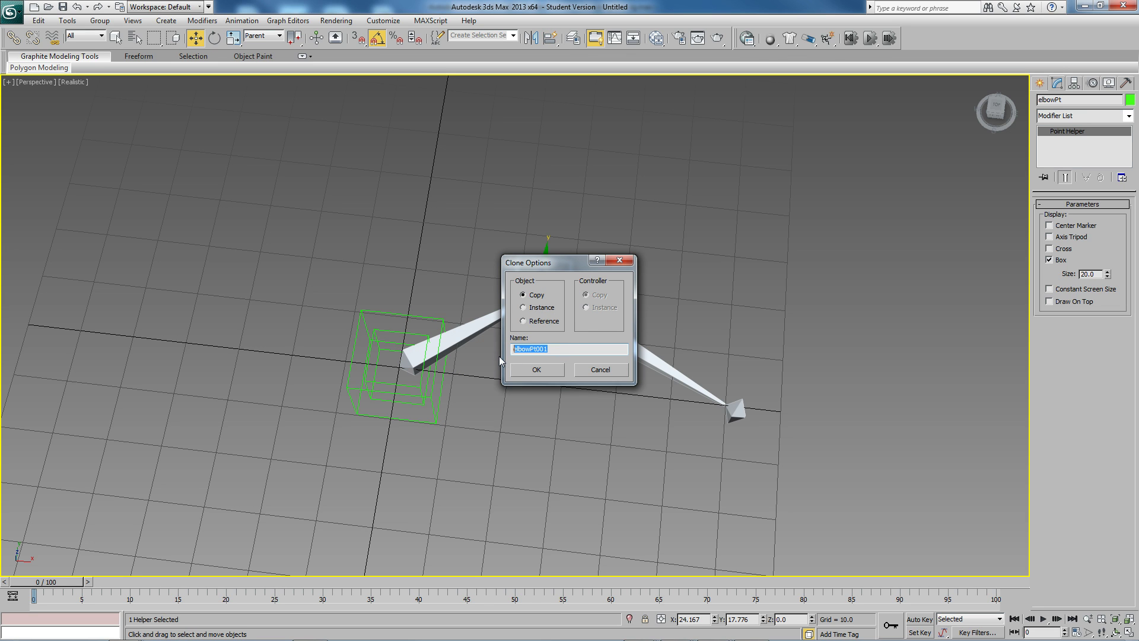
pyautogui.write('wristPt')
pyautogui.press('Return')
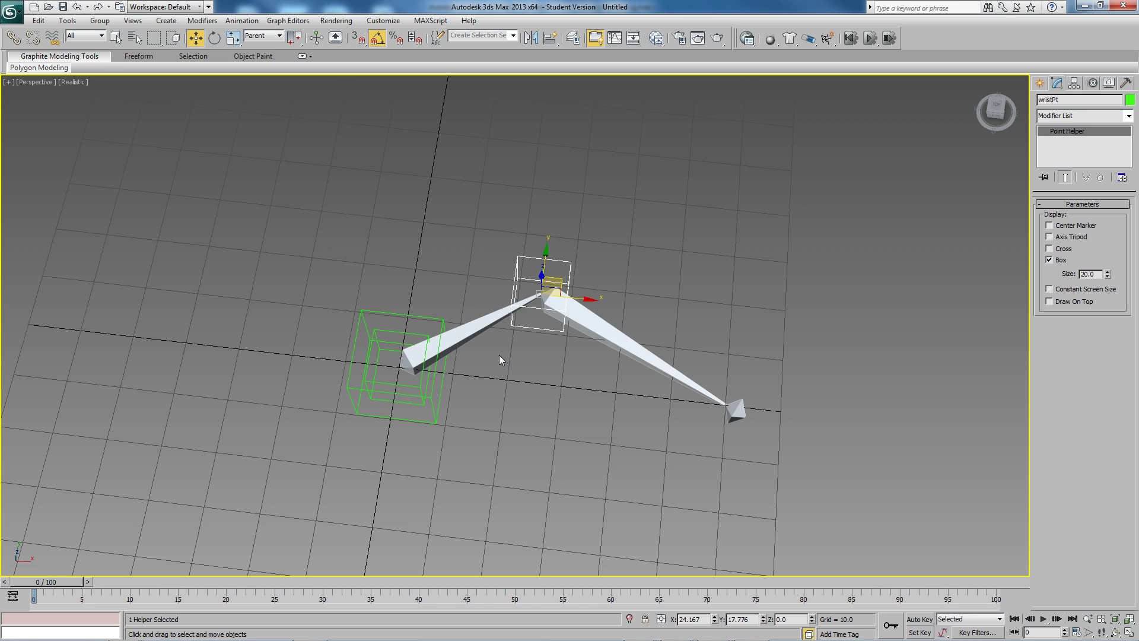
pyautogui.hotkey('shift', 'a')
pyautogui.click(735, 416)
pyautogui.moveTo(736, 416); pyautogui.dragTo(636, 404, button='middle')
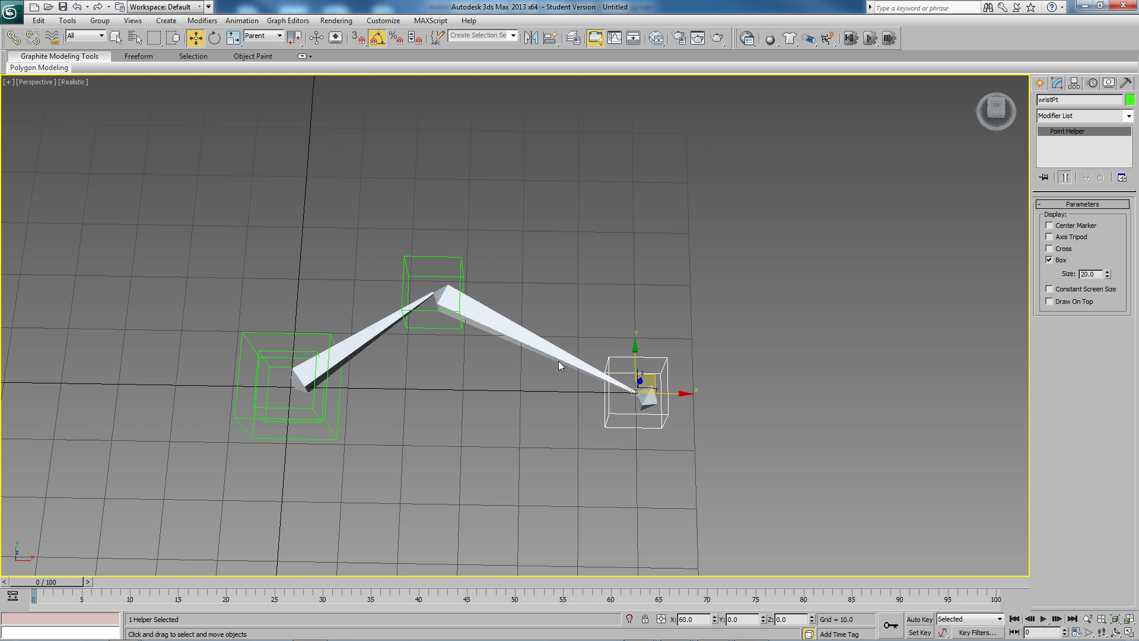
# - Clone wristPt in place as a copy named softBlendPt and set its size to 10
pyautogui.keyDown('alt'); pyautogui.moveTo(558, 361); pyautogui.dragTo(489, 378, button='middle'); pyautogui.keyUp('alt')
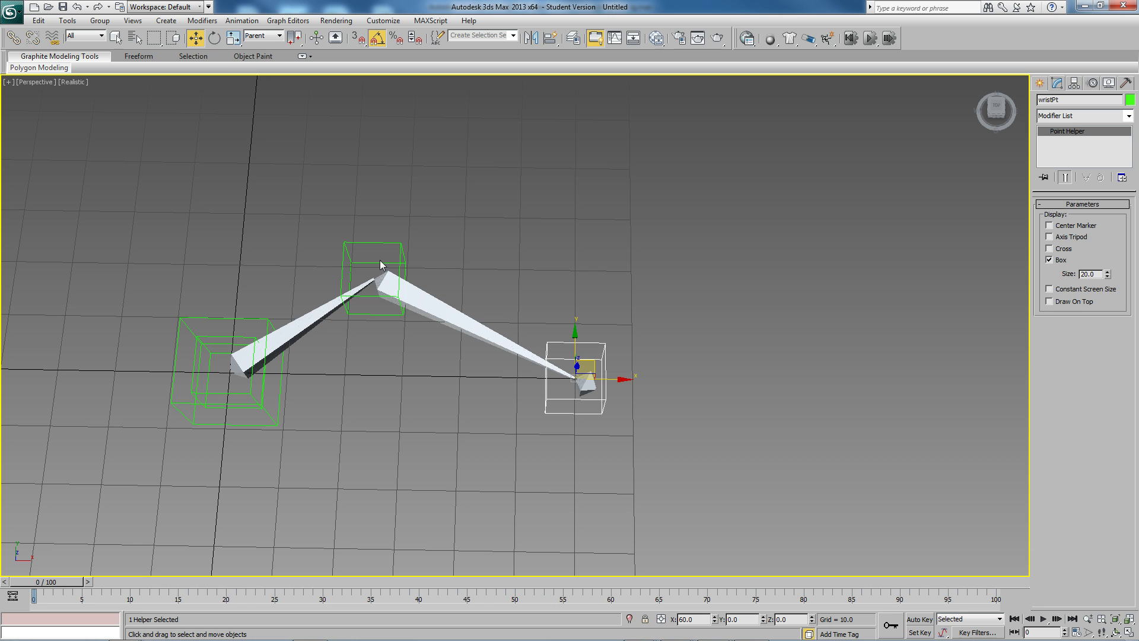
pyautogui.scroll(4, 537, 415)
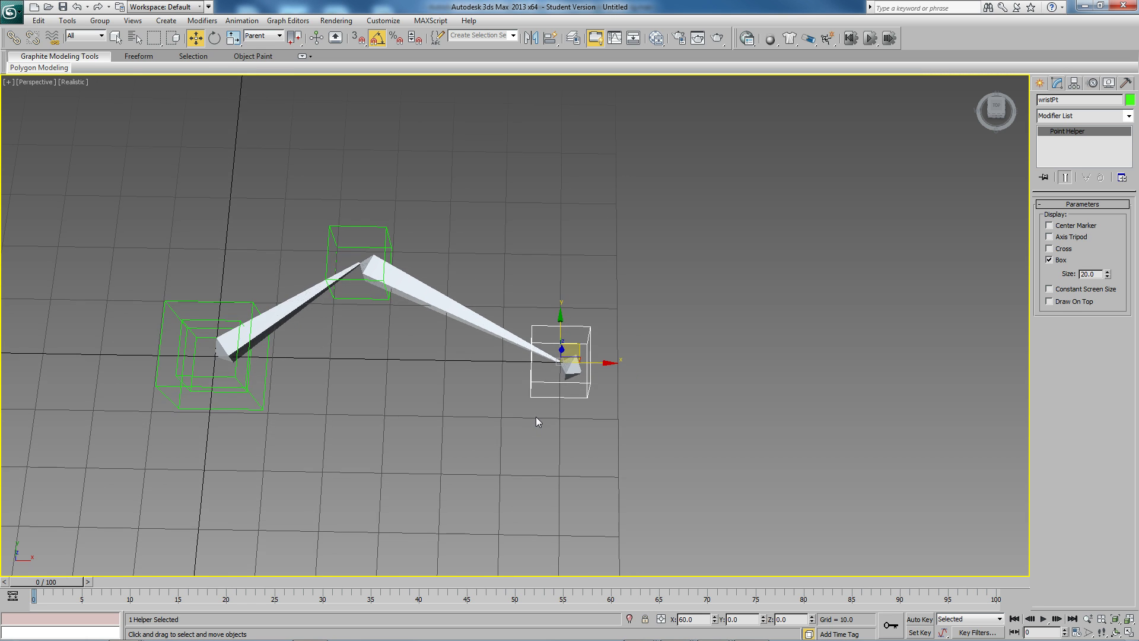
pyautogui.moveTo(537, 417); pyautogui.dragTo(532, 408, button='middle')
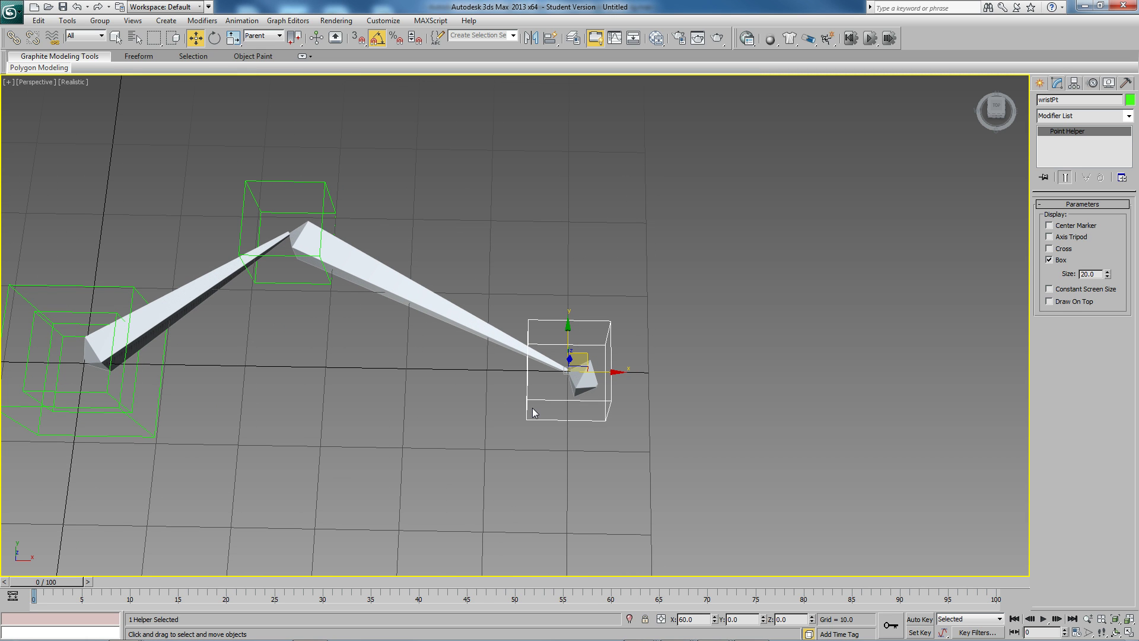
pyautogui.hotkey('ctrl', 'v')
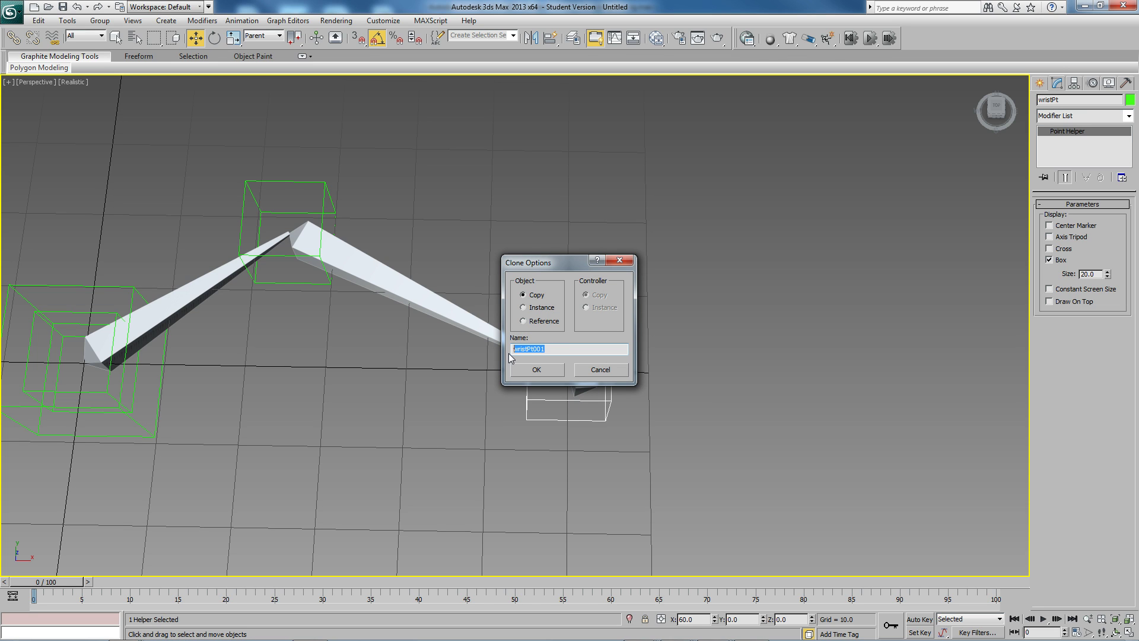
pyautogui.write('softBlendPt')
pyautogui.press('Return')
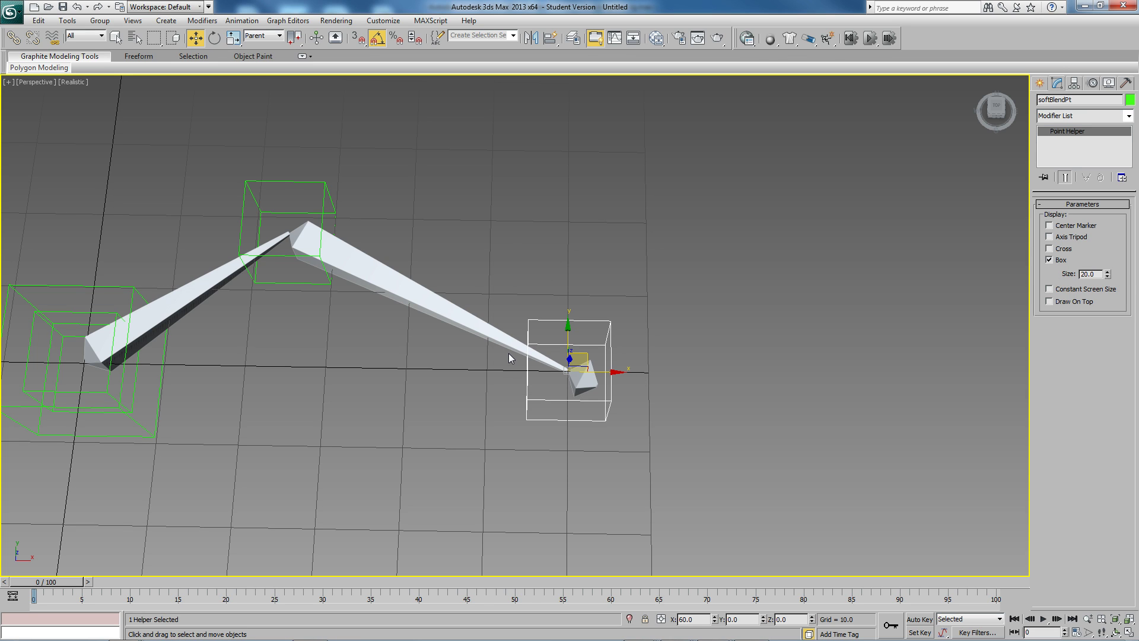
pyautogui.moveTo(1099, 275); pyautogui.dragTo(1072, 274)
pyautogui.write('10')
pyautogui.press('Return')
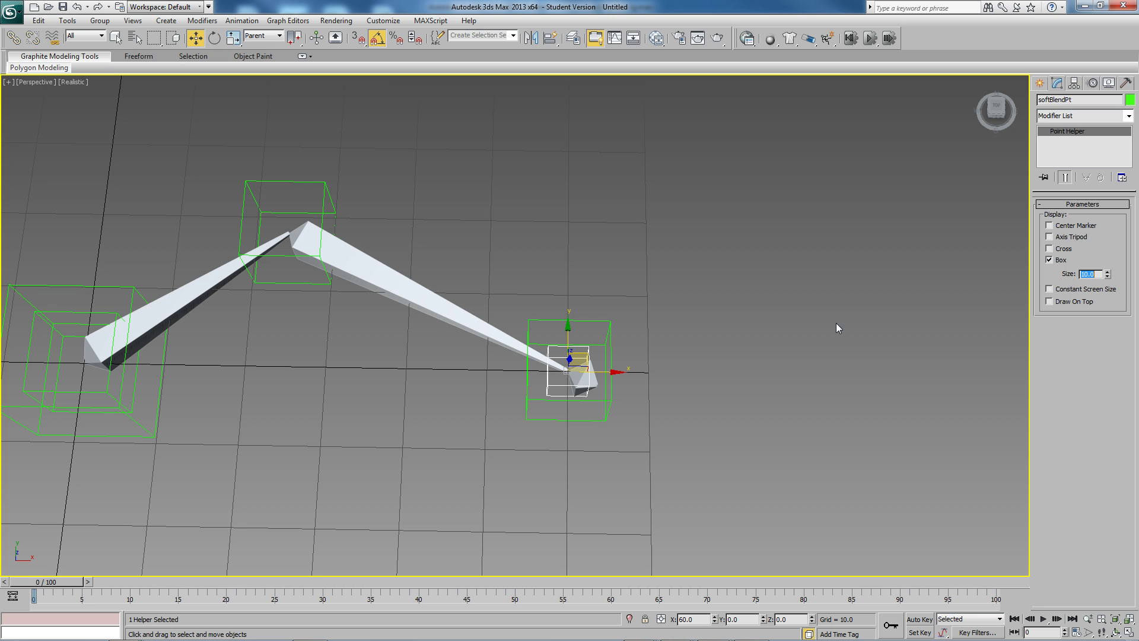
# - Draw a circle spline with a radius of about 8.9 on the grid beside the lower arm bone
pyautogui.keyDown('alt'); pyautogui.moveTo(621, 386); pyautogui.dragTo(566, 387, button='middle'); pyautogui.keyUp('alt')
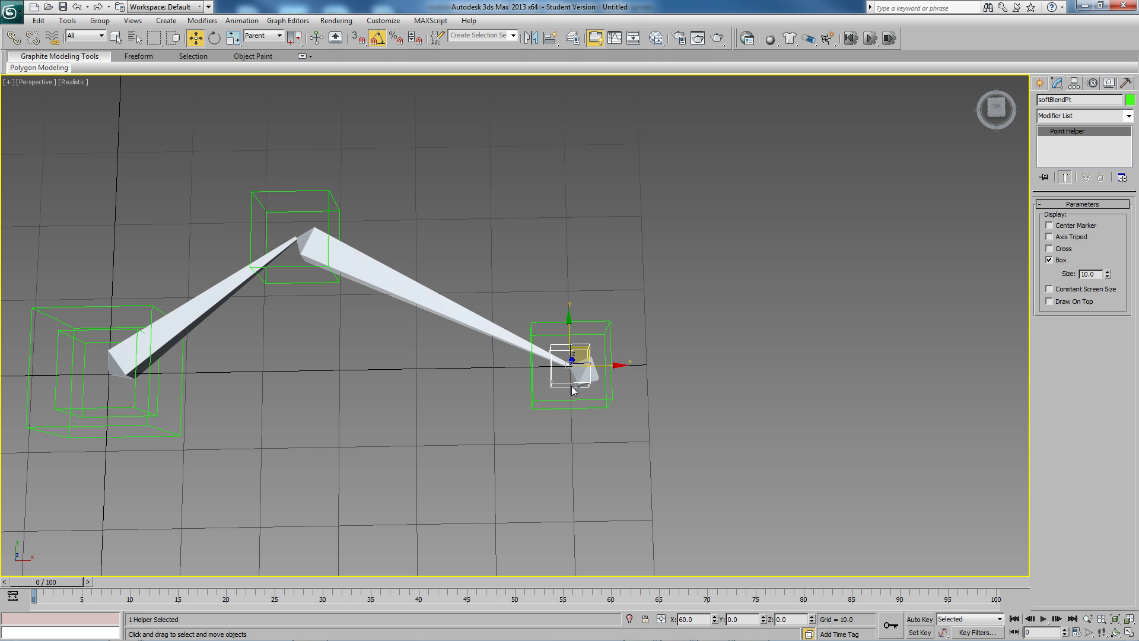
pyautogui.keyDown('alt'); pyautogui.moveTo(578, 389); pyautogui.dragTo(656, 386, button='middle'); pyautogui.keyUp('alt')
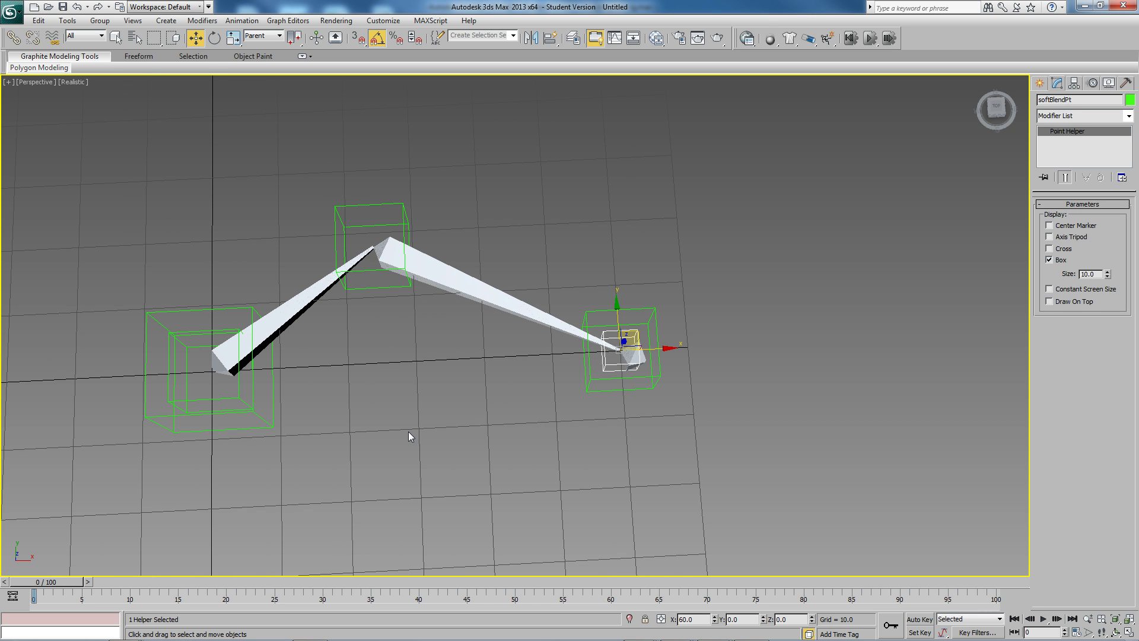
pyautogui.click(1042, 83)
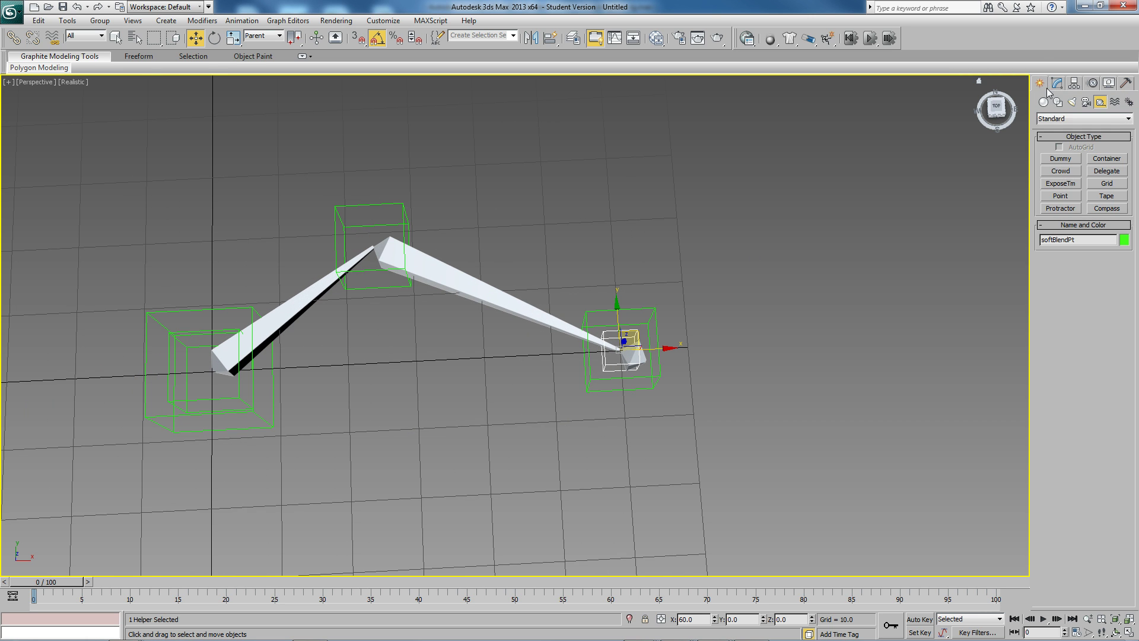
pyautogui.click(1058, 102)
pyautogui.click(1060, 183)
pyautogui.moveTo(569, 452); pyautogui.dragTo(639, 433, button='middle')
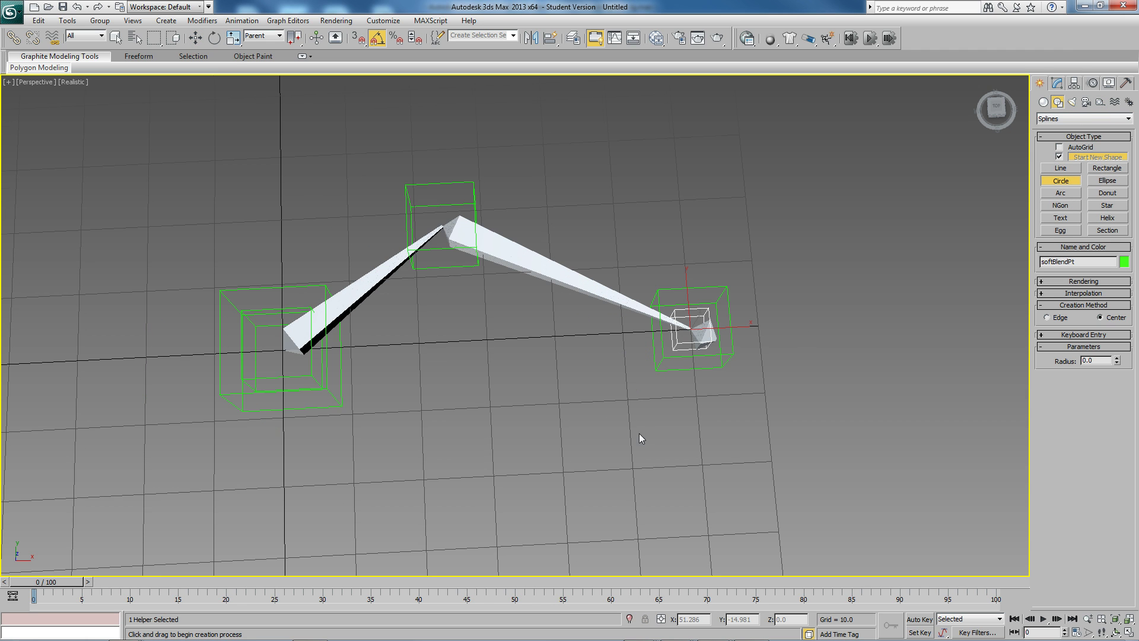
pyautogui.moveTo(552, 409); pyautogui.dragTo(605, 460)
pyautogui.moveTo(643, 467); pyautogui.dragTo(601, 444, button='middle')
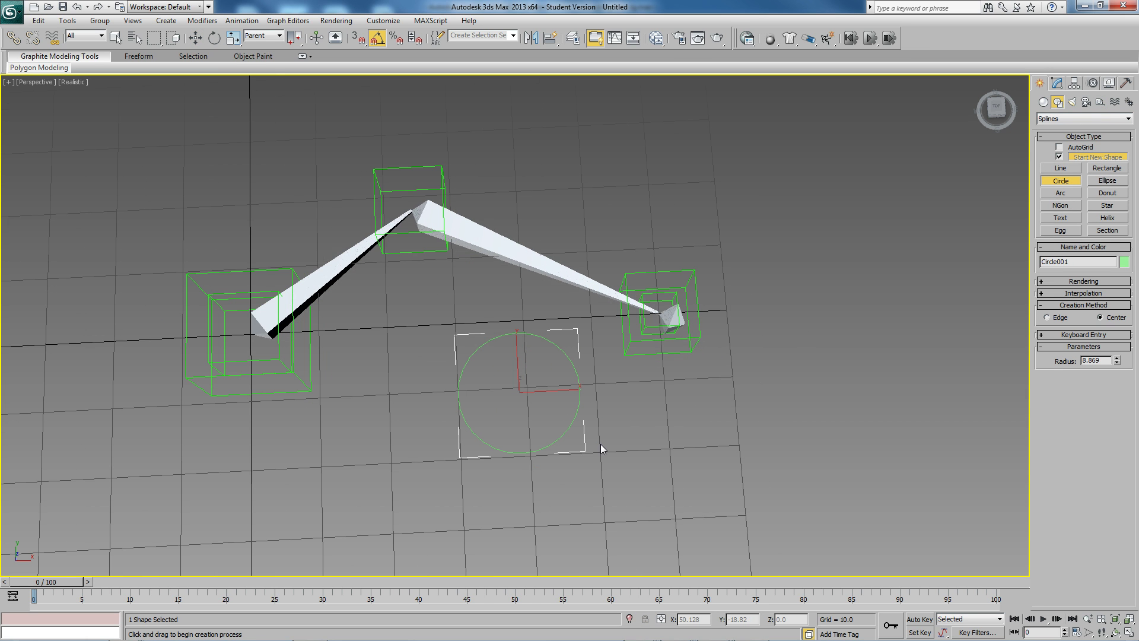
pyautogui.press('w')
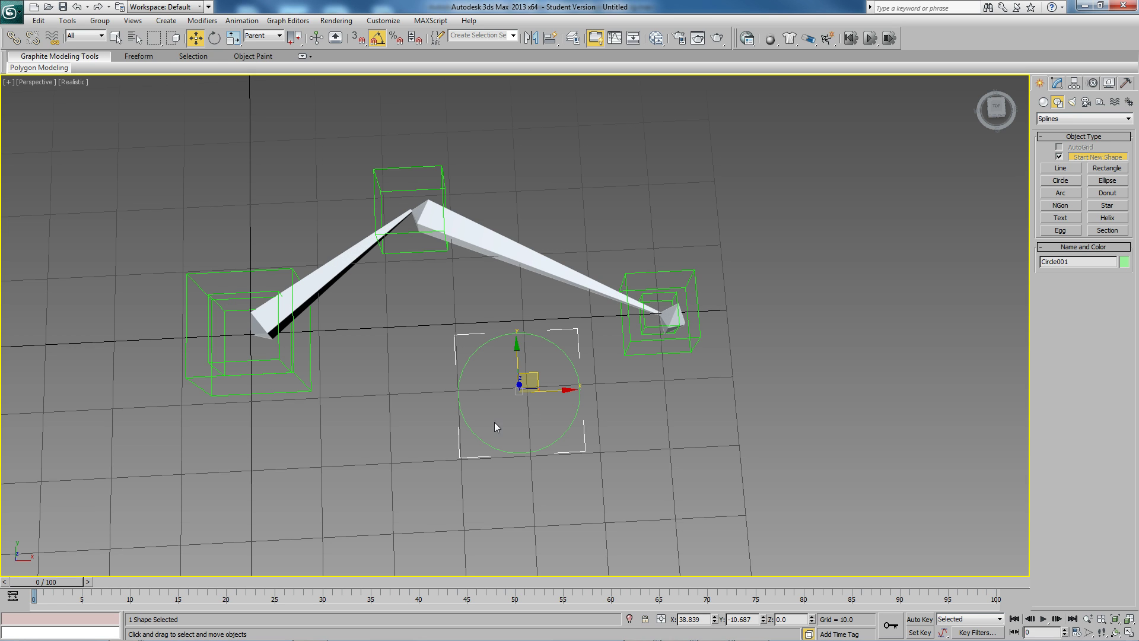
# - Align the circle to the wrist at the end of the bone chain
pyautogui.moveTo(542, 458); pyautogui.dragTo(523, 458, button='middle')
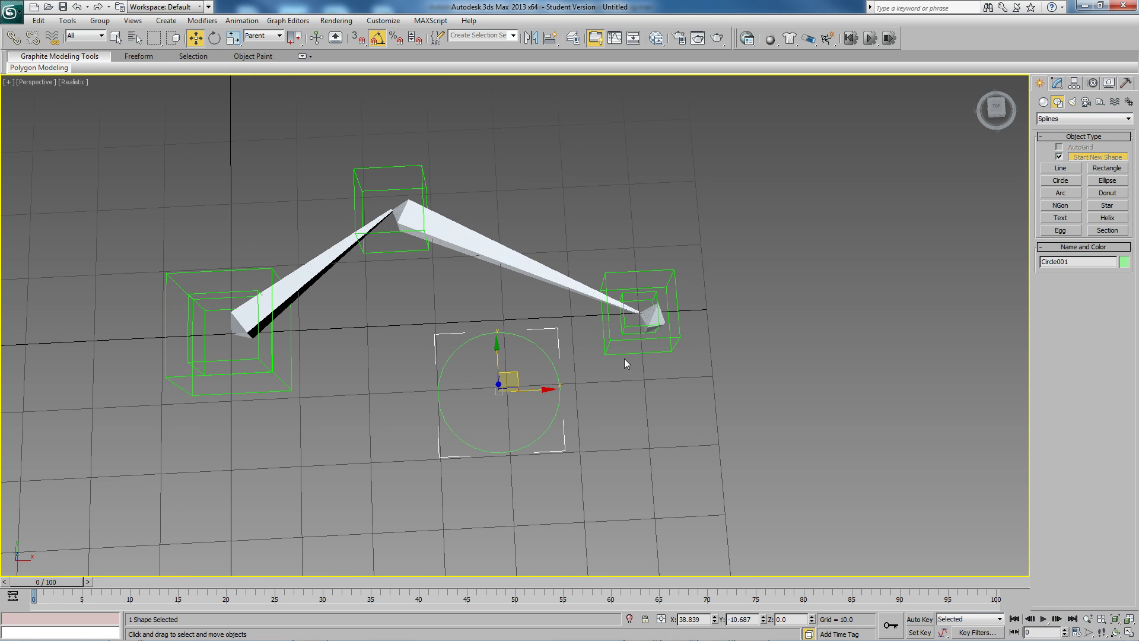
pyautogui.hotkey('shift', 'a')
pyautogui.click(646, 319)
pyautogui.moveTo(660, 362); pyautogui.dragTo(554, 401, button='middle')
# - Change the wrist circle's object color to dark blue and rename it armCtrl
pyautogui.click(1123, 262)
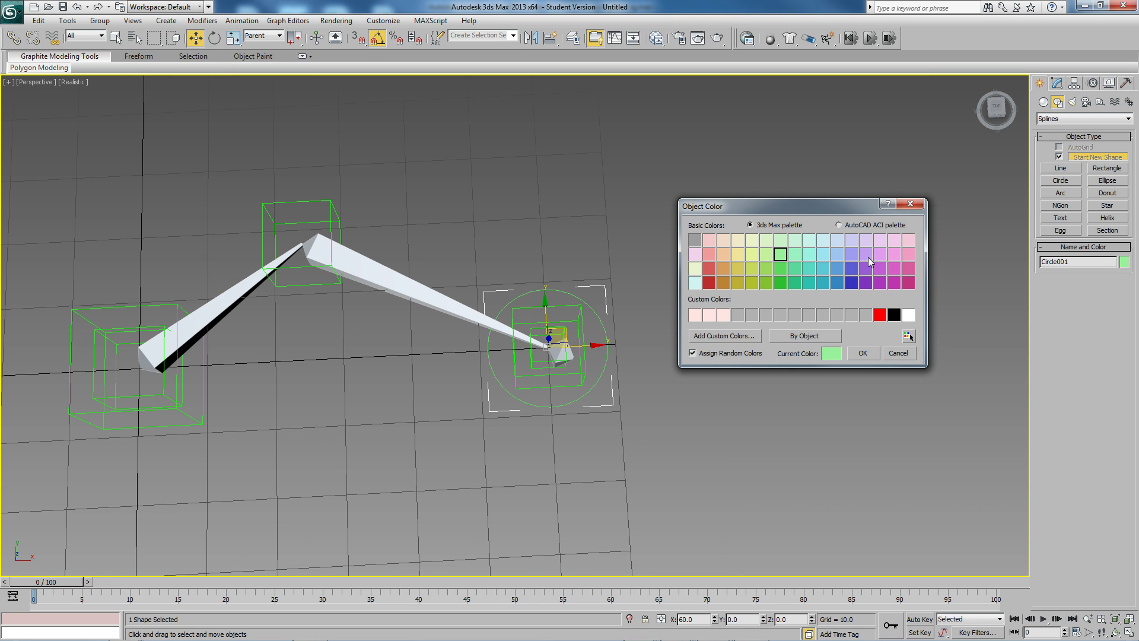
pyautogui.click(856, 280)
pyautogui.click(864, 354)
pyautogui.moveTo(855, 354); pyautogui.dragTo(745, 374, button='middle')
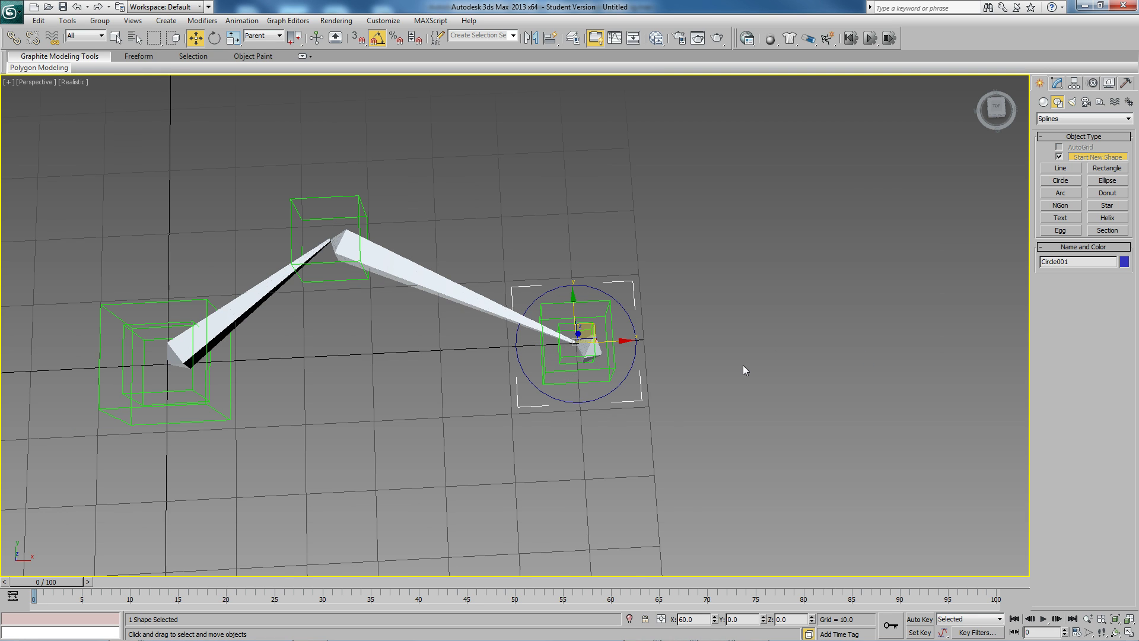
pyautogui.click(1078, 264)
pyautogui.write('armCtrl')
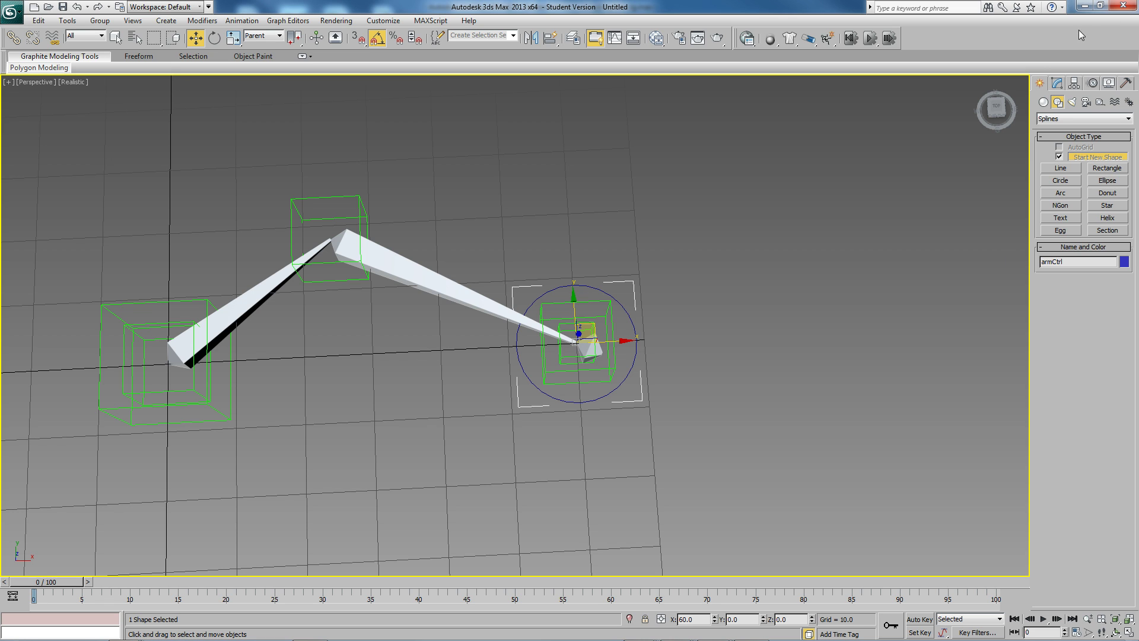
# - Rotate the armCtrl circle upright around the wrist with Affect Object Only, keeping its pivot orientation, and deselect it
pyautogui.click(1074, 83)
pyautogui.click(1087, 176)
pyautogui.press('e')
pyautogui.moveTo(621, 339); pyautogui.dragTo(608, 363)
pyautogui.keyDown('alt'); pyautogui.moveTo(608, 363); pyautogui.dragTo(567, 374, button='middle'); pyautogui.keyUp('alt')
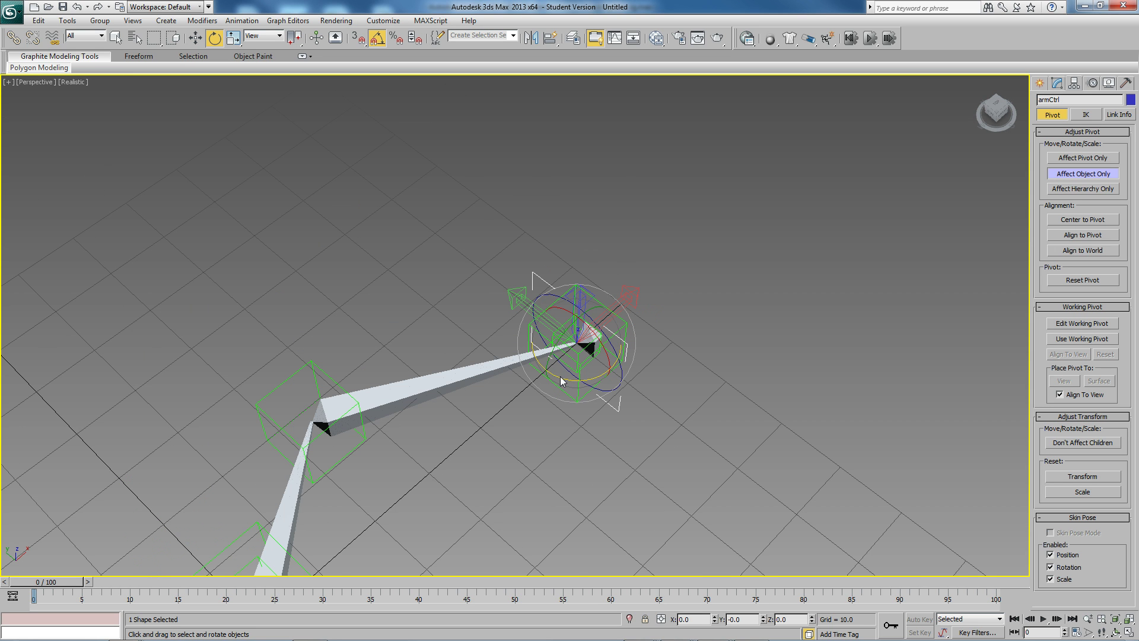
pyautogui.click(1089, 173)
pyautogui.keyDown('alt'); pyautogui.moveTo(935, 337); pyautogui.dragTo(838, 340, button='middle'); pyautogui.keyUp('alt')
pyautogui.keyDown('alt'); pyautogui.moveTo(519, 431); pyautogui.dragTo(489, 447, button='middle'); pyautogui.keyUp('alt')
pyautogui.click(488, 444)
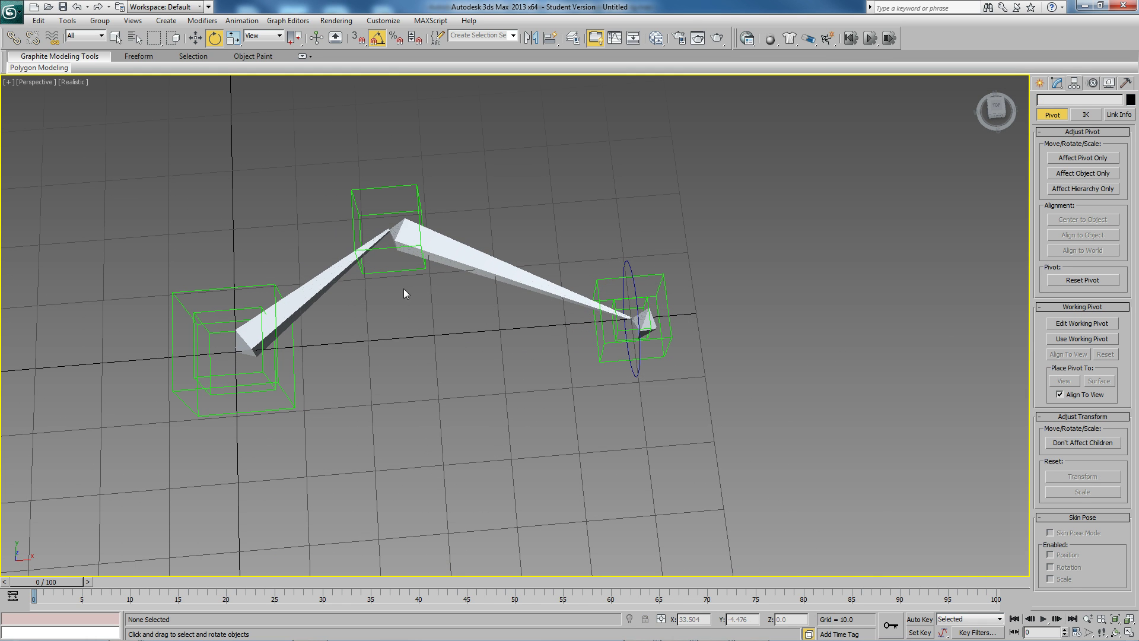
pyautogui.click(136, 39)
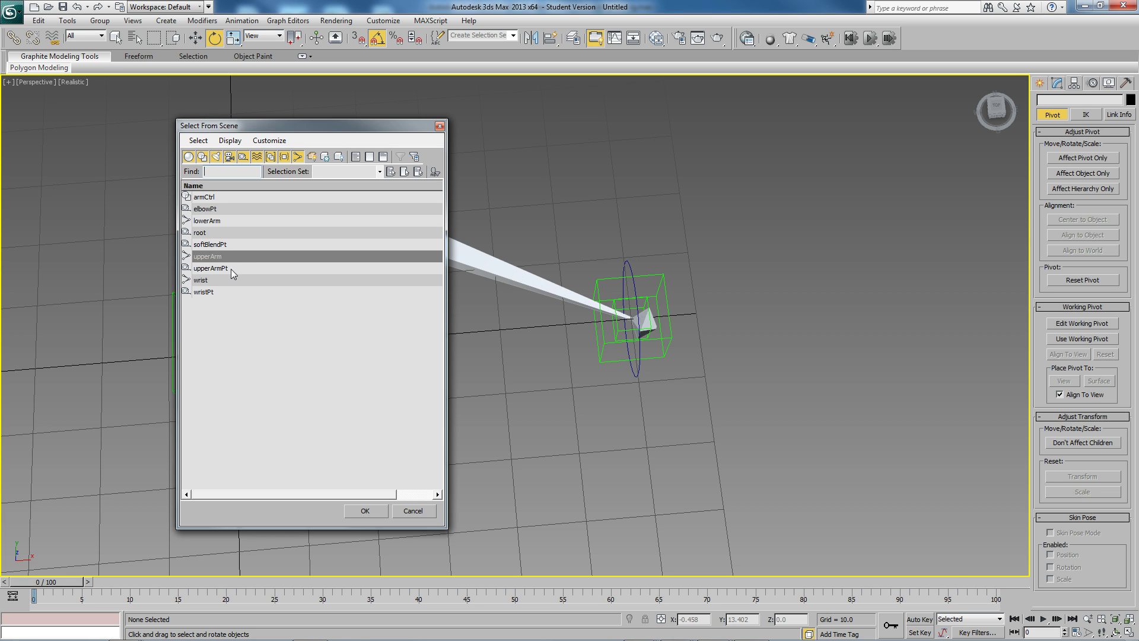
pyautogui.click(363, 511)
pyautogui.moveTo(464, 396); pyautogui.dragTo(478, 422, button='middle')
pyautogui.click(341, 325)
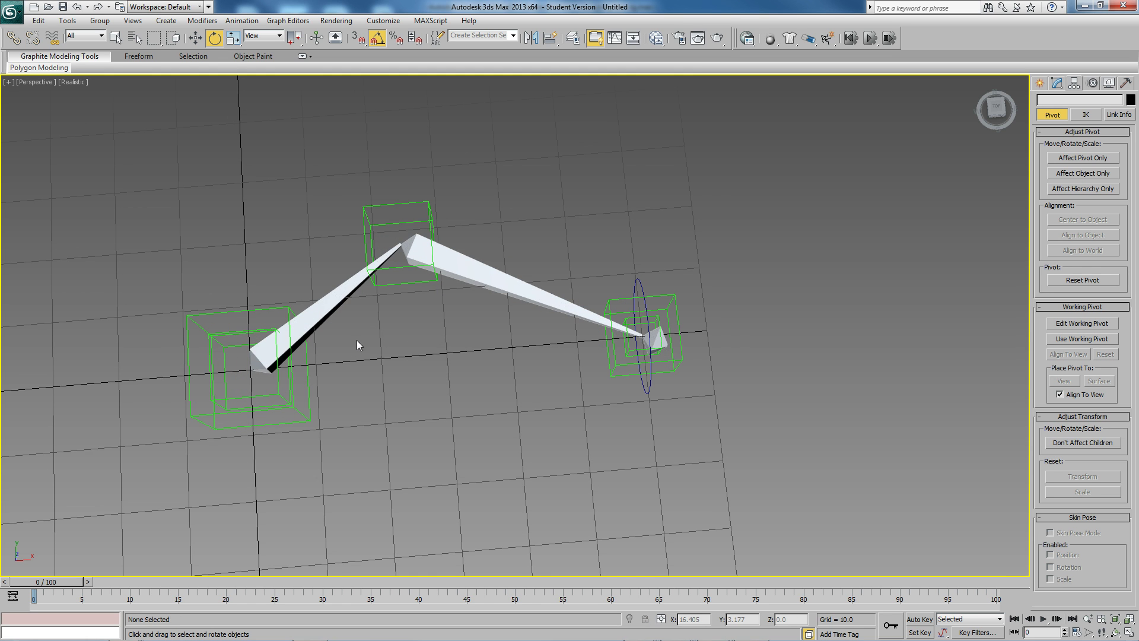
# - Link the upperArm bone and the wristPt helper to the upperArmPt helper
pyautogui.keyDown('alt'); pyautogui.moveTo(361, 343); pyautogui.dragTo(413, 378, button='middle'); pyautogui.keyUp('alt')
pyautogui.click(361, 311)
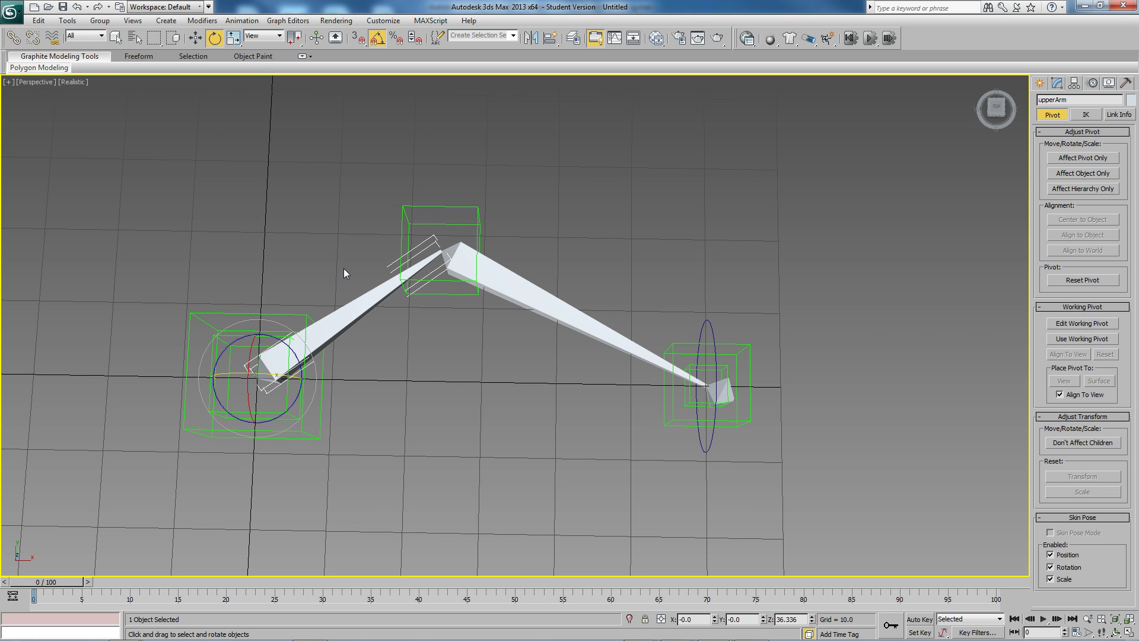
pyautogui.keyDown('ctrl'); pyautogui.click(675, 405); pyautogui.keyUp('ctrl')
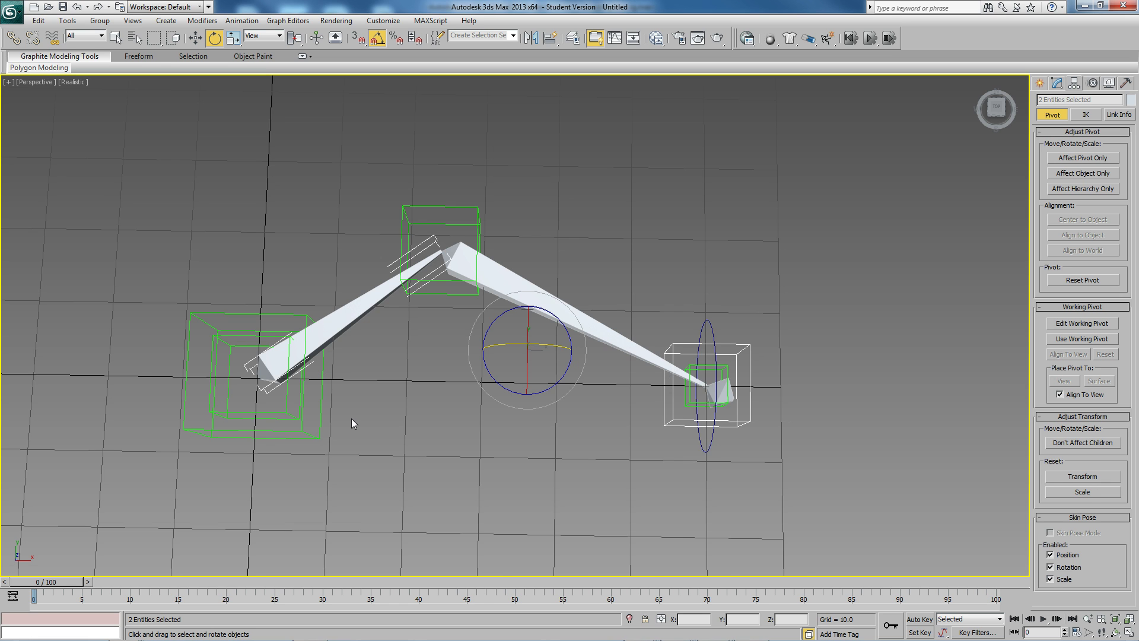
pyautogui.moveTo(351, 419); pyautogui.dragTo(381, 429, button='middle')
pyautogui.rightClick(381, 429)
pyautogui.click(411, 483)
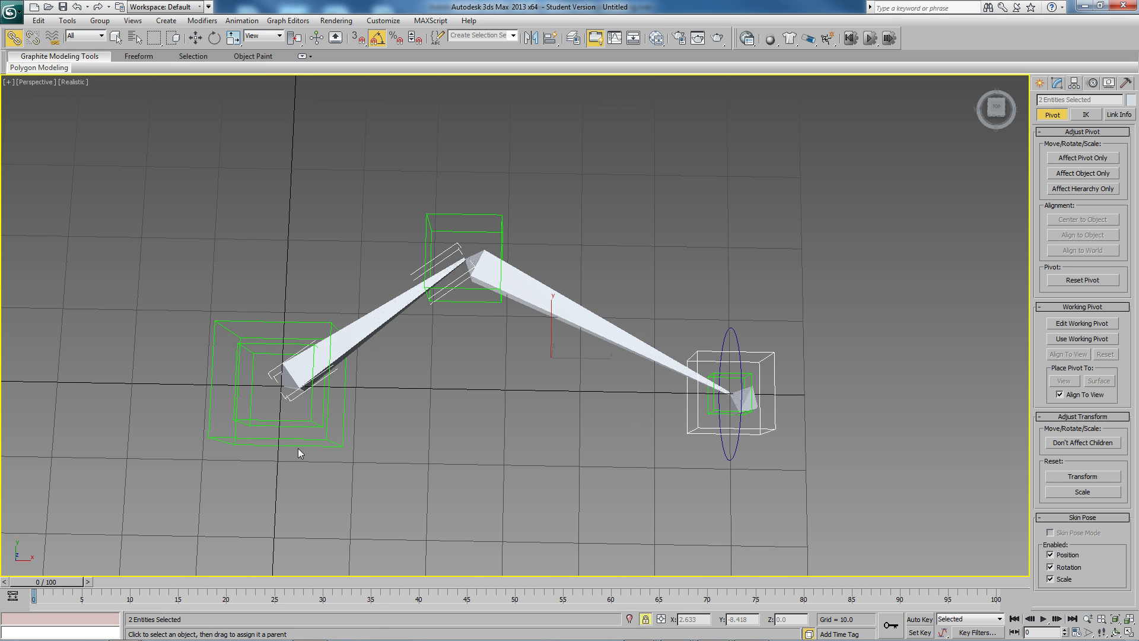
pyautogui.moveTo(305, 418); pyautogui.dragTo(309, 422)
# - Link upperArmPt, elbowPt, softBlendPt and armCtrl to the root helper
pyautogui.click(308, 421)
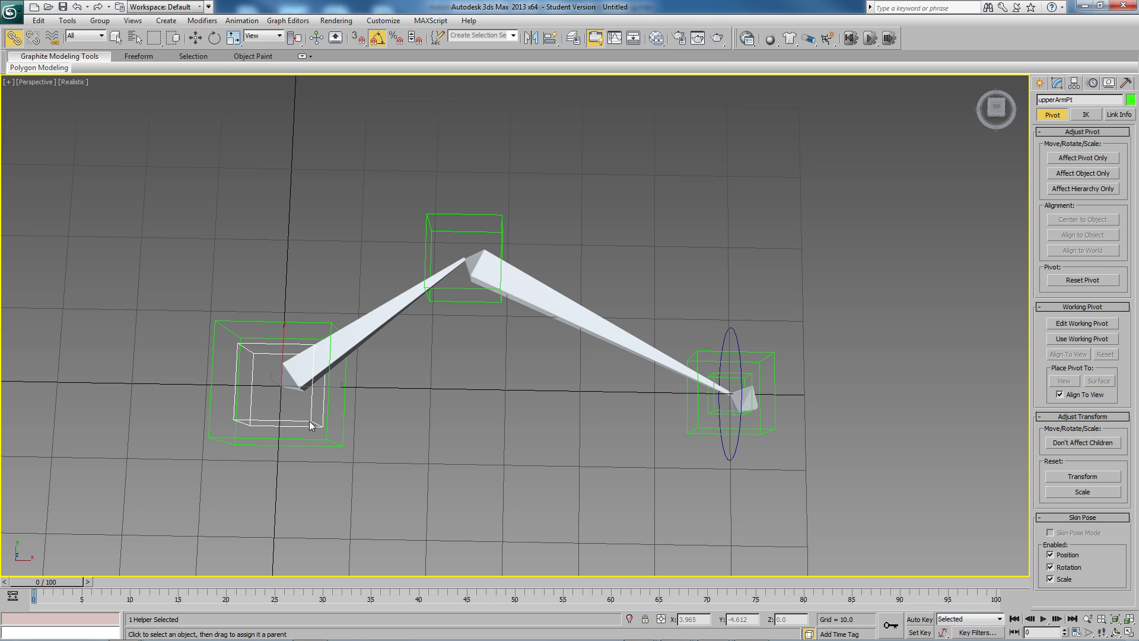
pyautogui.keyDown('ctrl'); pyautogui.click(504, 233); pyautogui.keyUp('ctrl')
pyautogui.keyDown('ctrl'); pyautogui.click(713, 377); pyautogui.keyUp('ctrl')
pyautogui.keyDown('ctrl'); pyautogui.click(735, 337); pyautogui.keyUp('ctrl')
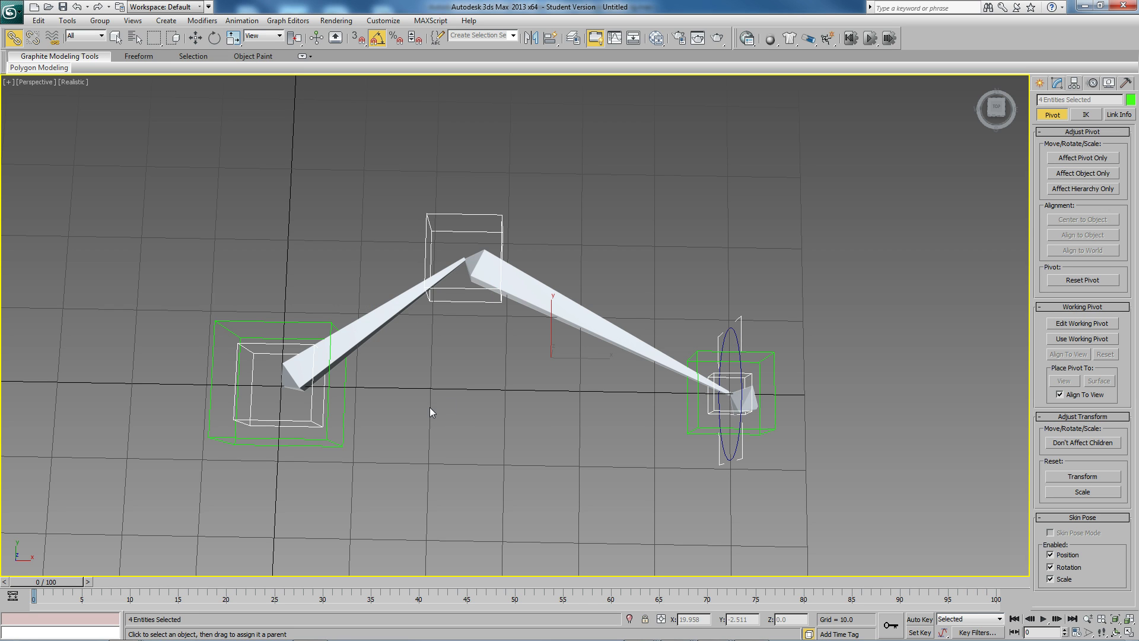
pyautogui.moveTo(430, 407); pyautogui.dragTo(337, 449)
# - Test the linked hierarchy by rotating the root helper, and cancel the rotation
pyautogui.click(330, 426)
pyautogui.press('e')
pyautogui.keyDown('alt'); pyautogui.moveTo(330, 426); pyautogui.dragTo(291, 379, button='middle'); pyautogui.keyUp('alt')
pyautogui.moveTo(290, 380)
pyautogui.mouseDown()
pyautogui.moveTo(290, 401)
pyautogui.moveTo(321, 368)
pyautogui.moveTo(300, 383)
pyautogui.moveTo(309, 379)
pyautogui.mouseUp()
pyautogui.rightClick(309, 379)
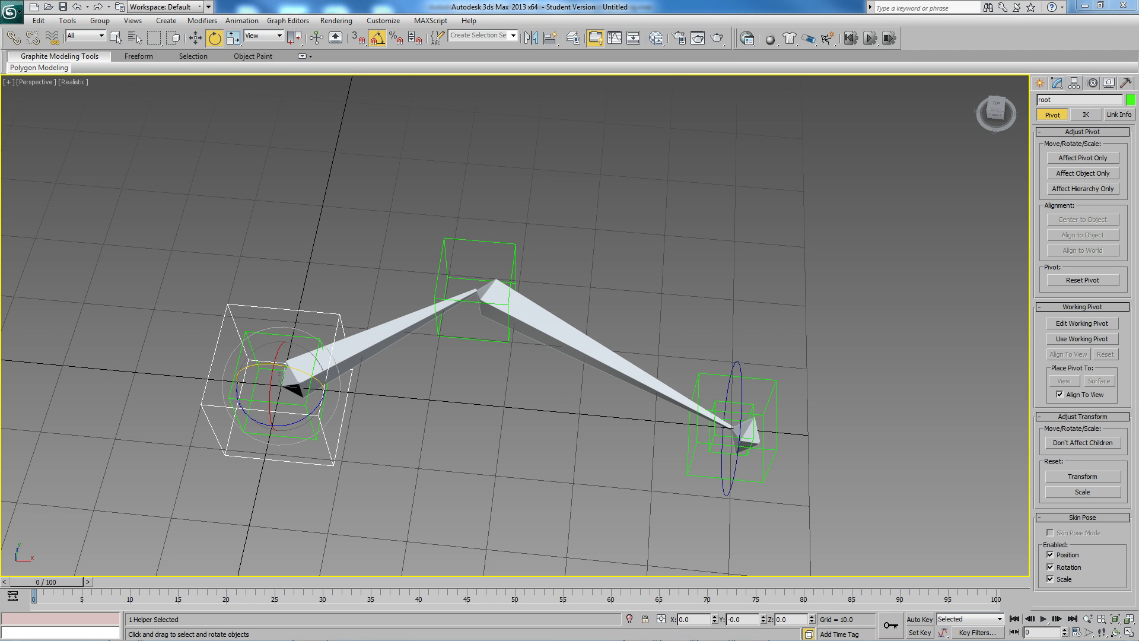
# - Apply an HI Solver from the upperArm bone to the wrist bone and name the IK chain armIK
pyautogui.keyDown('alt'); pyautogui.moveTo(510, 356); pyautogui.dragTo(567, 362, button='middle'); pyautogui.keyUp('alt')
pyautogui.press('pagedown')
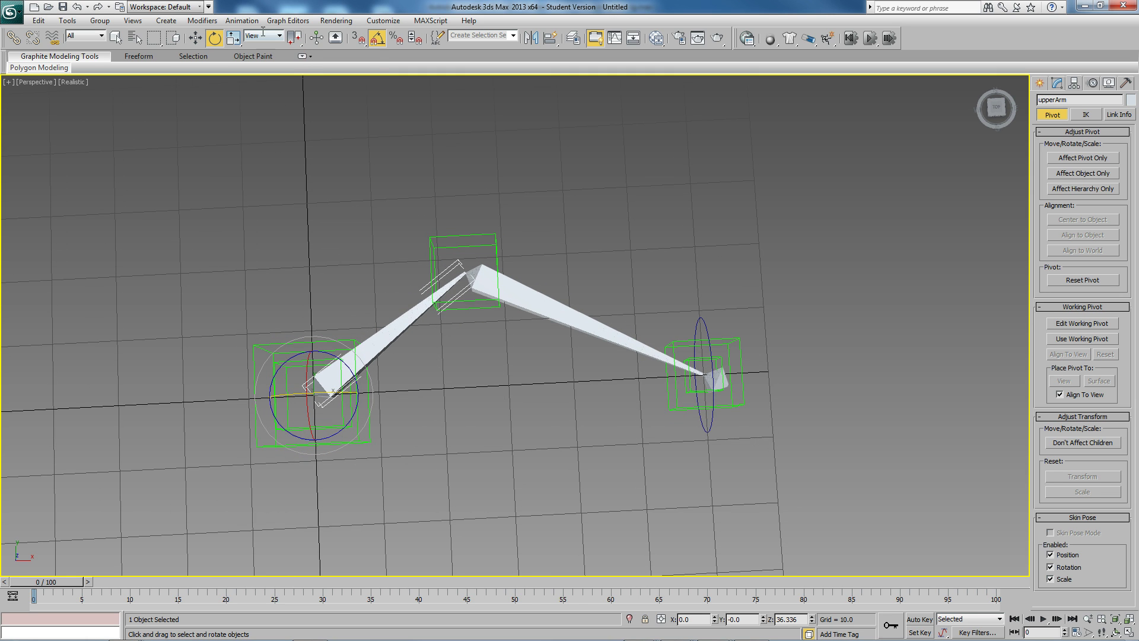
pyautogui.click(241, 20)
pyautogui.moveTo(265, 67)
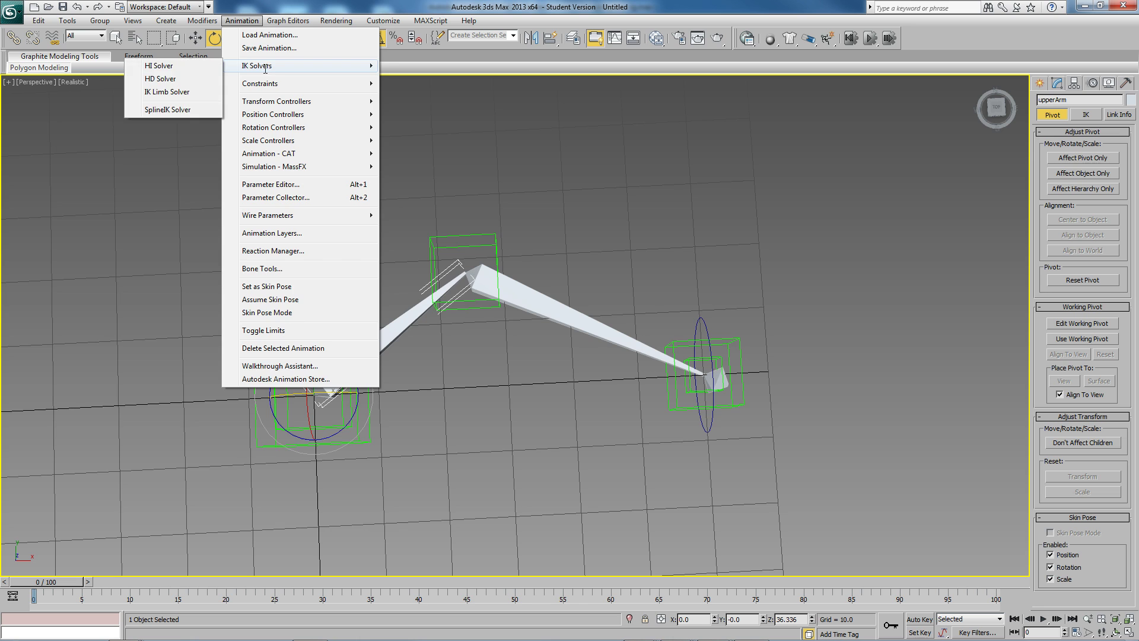
pyautogui.click(201, 66)
pyautogui.click(723, 375)
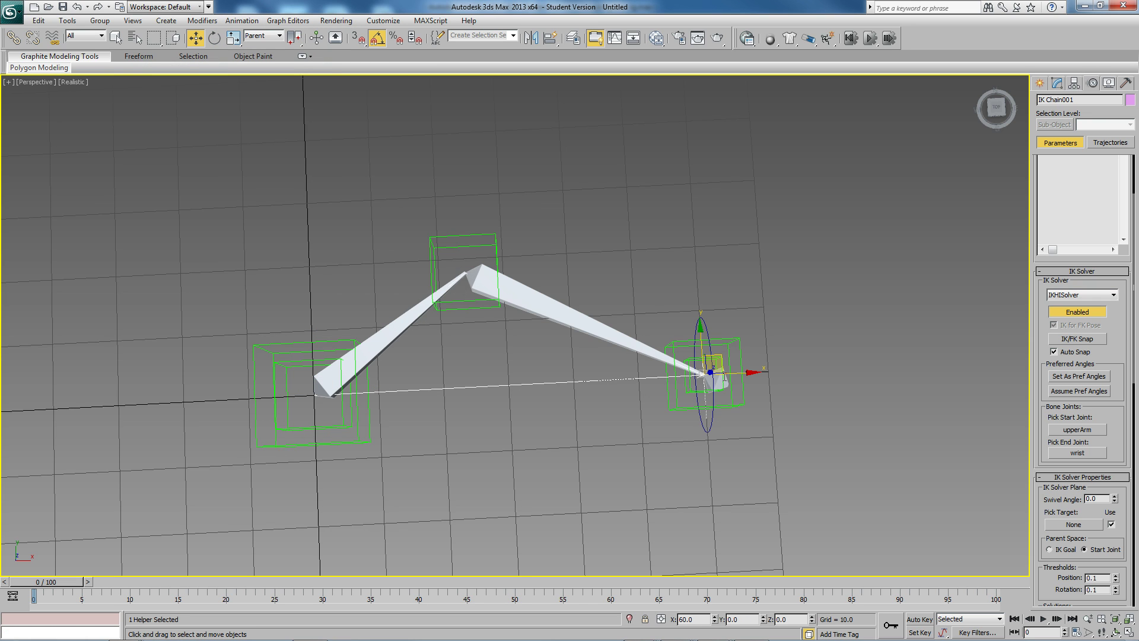
pyautogui.moveTo(593, 297); pyautogui.dragTo(537, 312, button='middle')
pyautogui.moveTo(1092, 100); pyautogui.dragTo(1040, 100)
pyautogui.write('armIK')
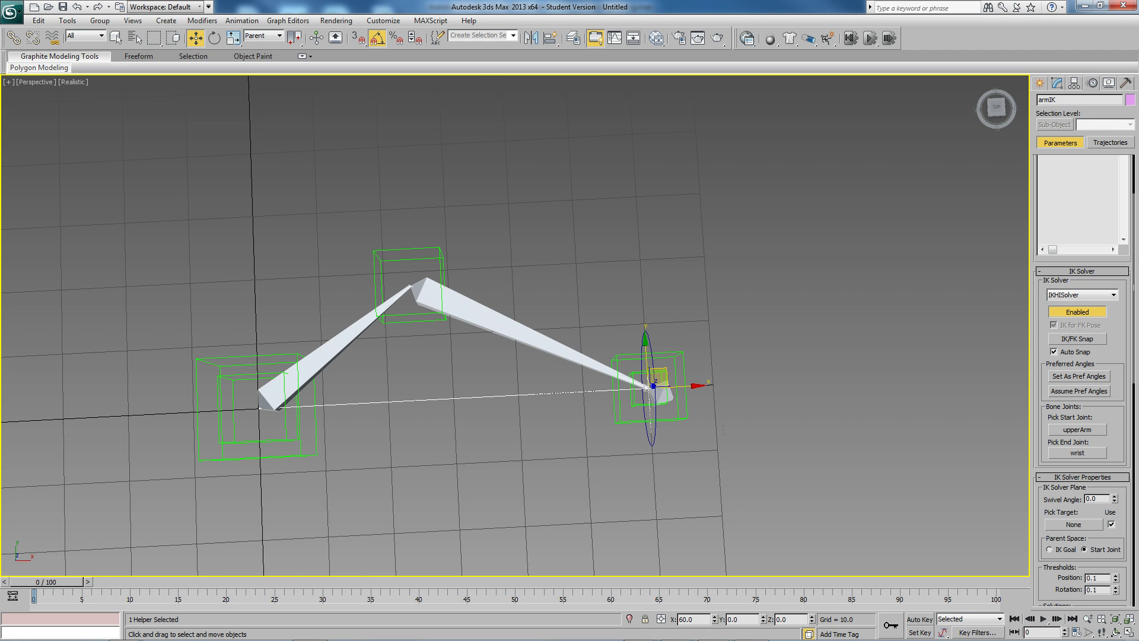
# - Link the armIK goal to the wristPt helper
pyautogui.scroll(5, 899, 505)
pyautogui.rightClick(609, 360)
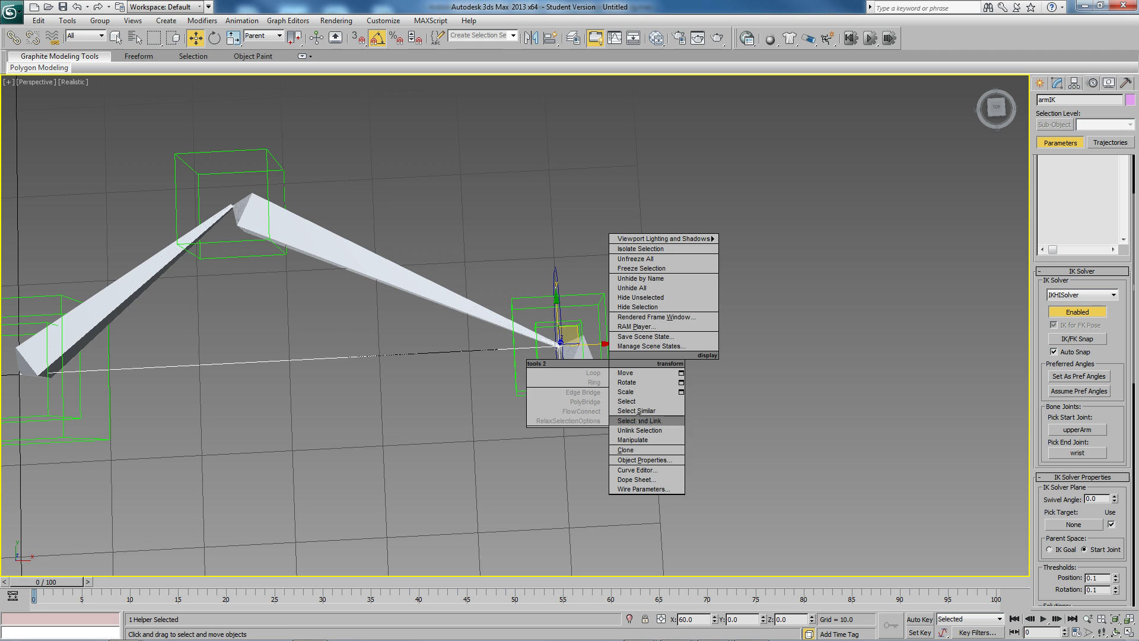
pyautogui.click(640, 421)
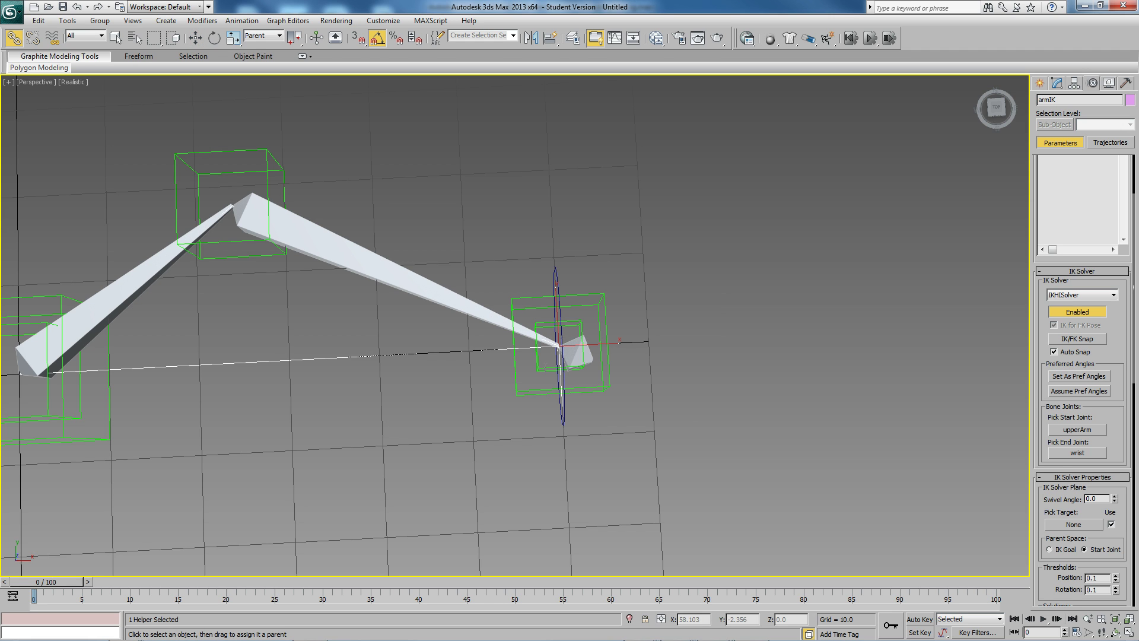
pyautogui.moveTo(564, 356); pyautogui.dragTo(602, 362, button='middle')
# - Assign the elbowPt helper as the swivel target of the armIK solver plane
pyautogui.click(1074, 525)
pyautogui.keyDown('alt'); pyautogui.moveTo(416, 320); pyautogui.dragTo(444, 314, button='middle'); pyautogui.keyUp('alt')
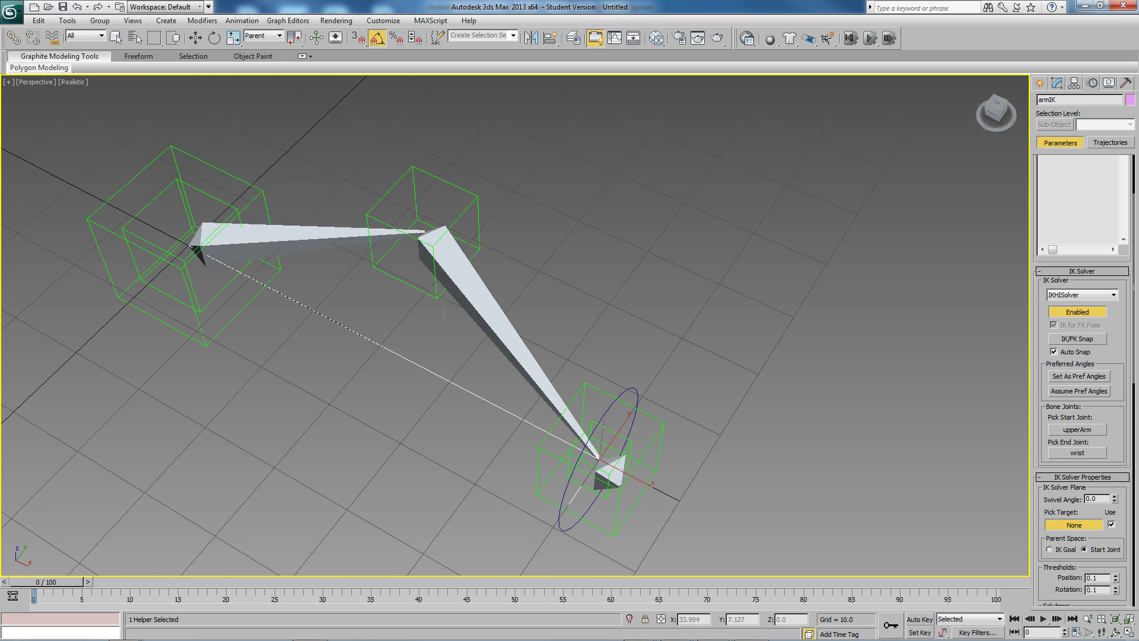
pyautogui.click(459, 217)
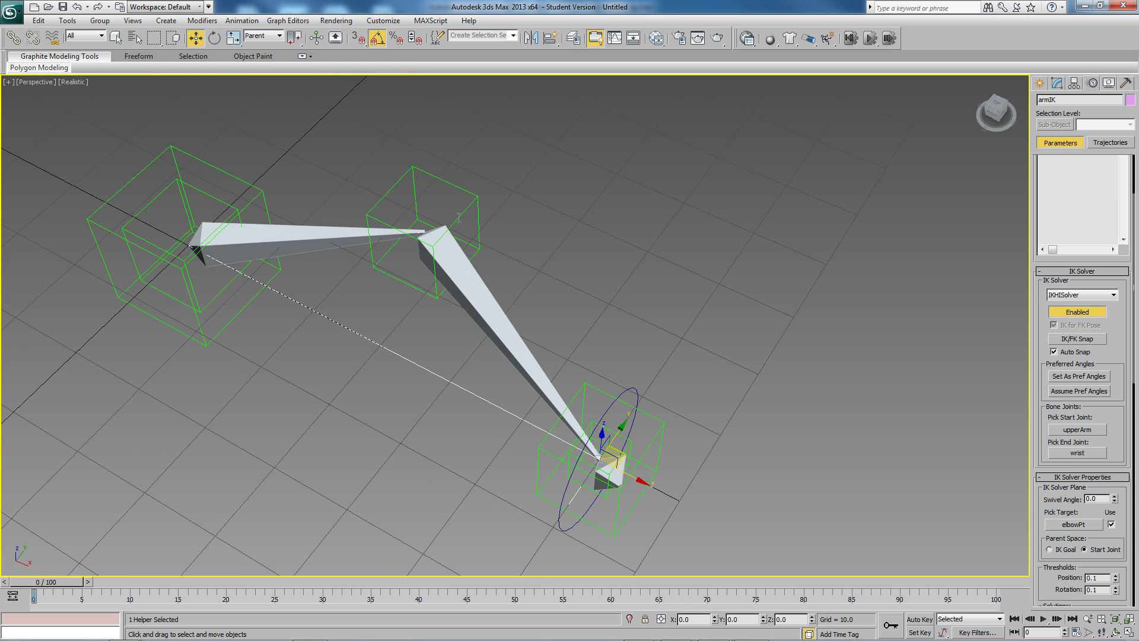
pyautogui.keyDown('alt'); pyautogui.moveTo(532, 292); pyautogui.dragTo(620, 235, button='middle'); pyautogui.keyUp('alt')
# - Test the rig by scaling the root helper, and undo the changes
pyautogui.click(295, 510)
pyautogui.press('r')
pyautogui.moveTo(218, 493); pyautogui.dragTo(243, 468)
pyautogui.hotkey('ctrl', 'z')
pyautogui.hotkey('ctrl', 'y')
pyautogui.hotkey('ctrl', 'z')
pyautogui.press('e')
pyautogui.hotkey('ctrl', 'z')
# - Add an Attribute Holder modifier to the armCtrl circle
pyautogui.keyDown('alt'); pyautogui.moveTo(516, 326); pyautogui.dragTo(531, 383, button='middle'); pyautogui.keyUp('alt')
pyautogui.click(631, 409)
pyautogui.keyDown('alt'); pyautogui.moveTo(631, 409); pyautogui.dragTo(569, 374, button='middle'); pyautogui.keyUp('alt')
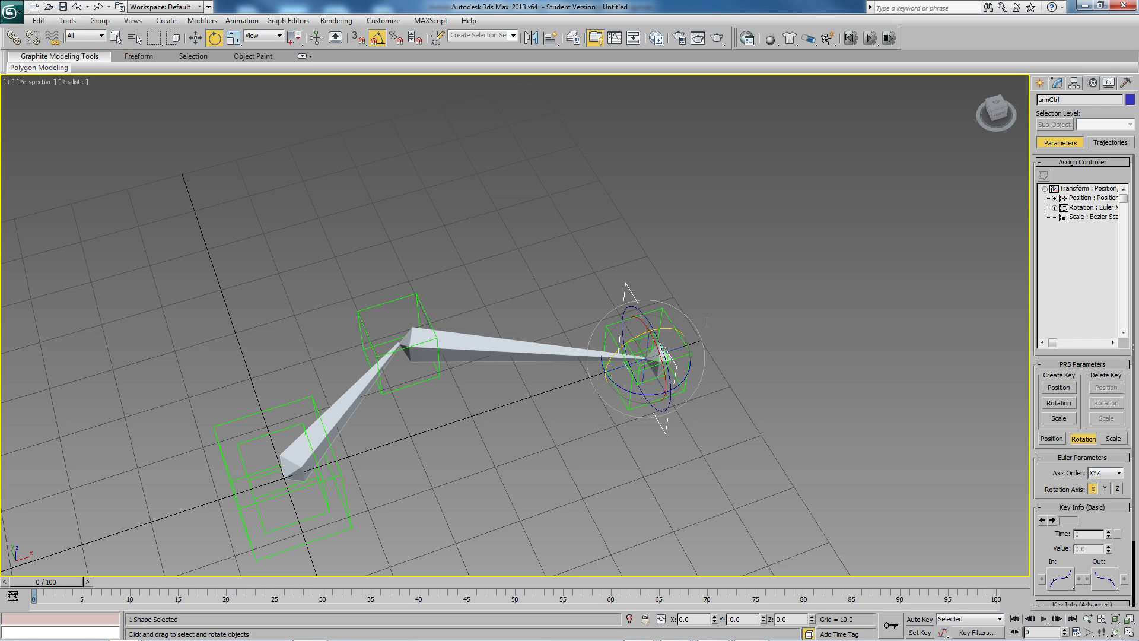
pyautogui.click(1057, 82)
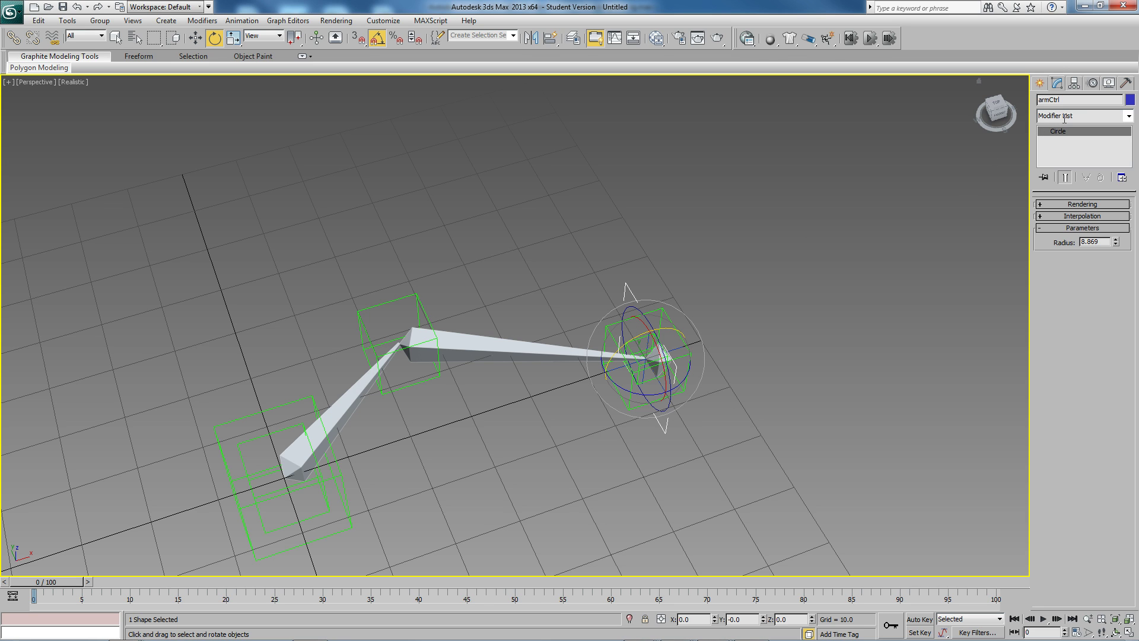
pyautogui.click(1065, 116)
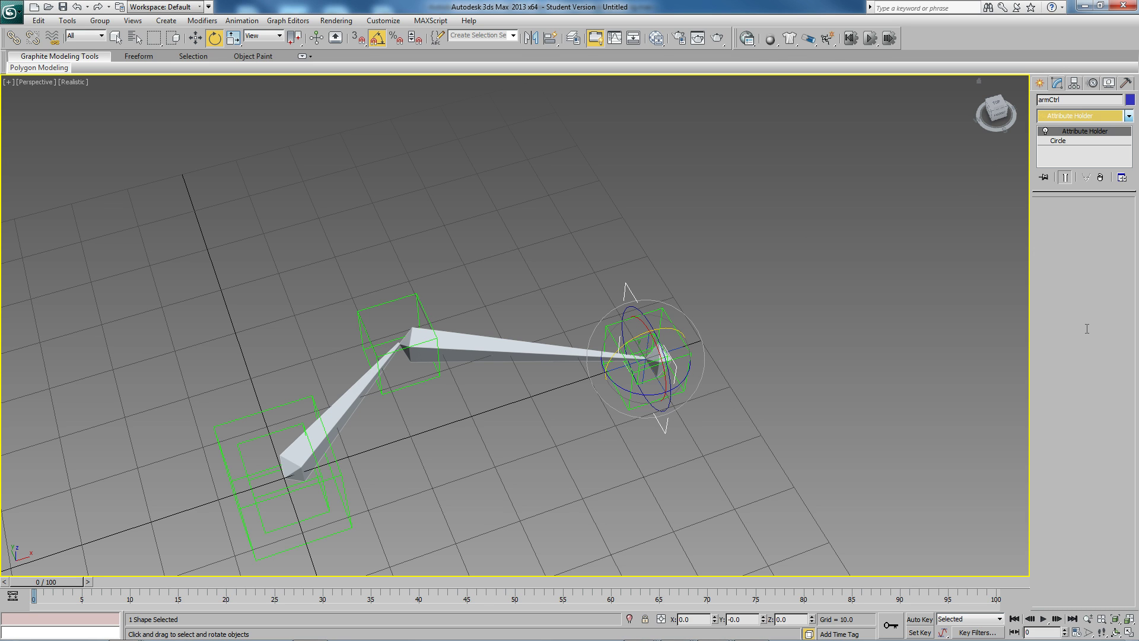
pyautogui.click(1086, 328)
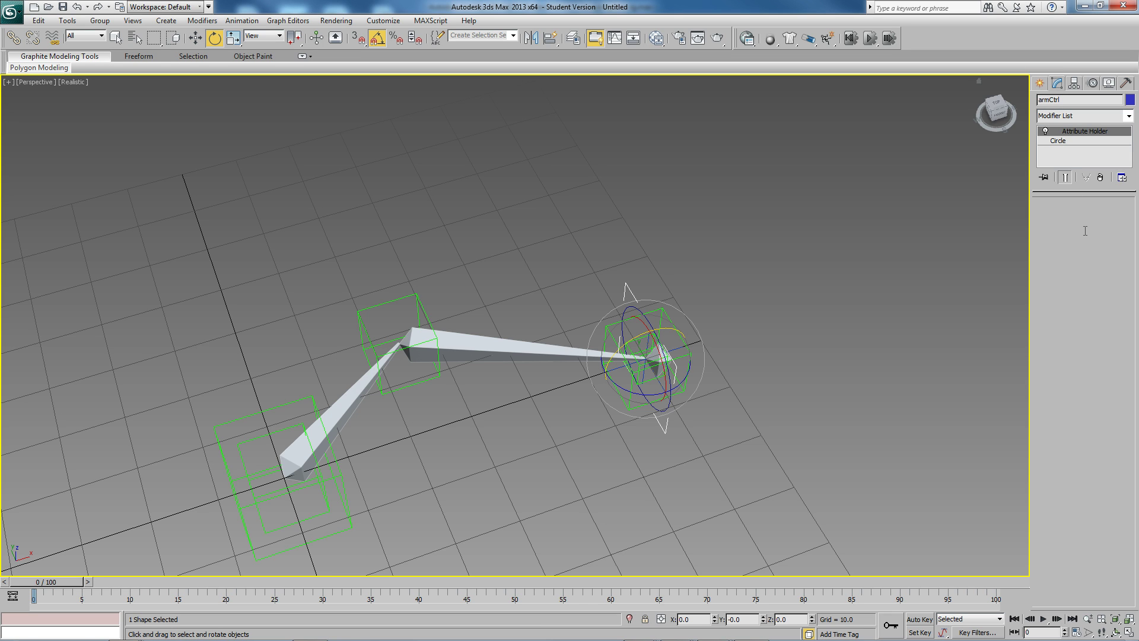
# - Write a MAXScript with an IK Arm Controls rollout: Slide from -1 to 1, Stretch and Pin from 0 to 1, Soft from 0 to 10
pyautogui.click(242, 20)
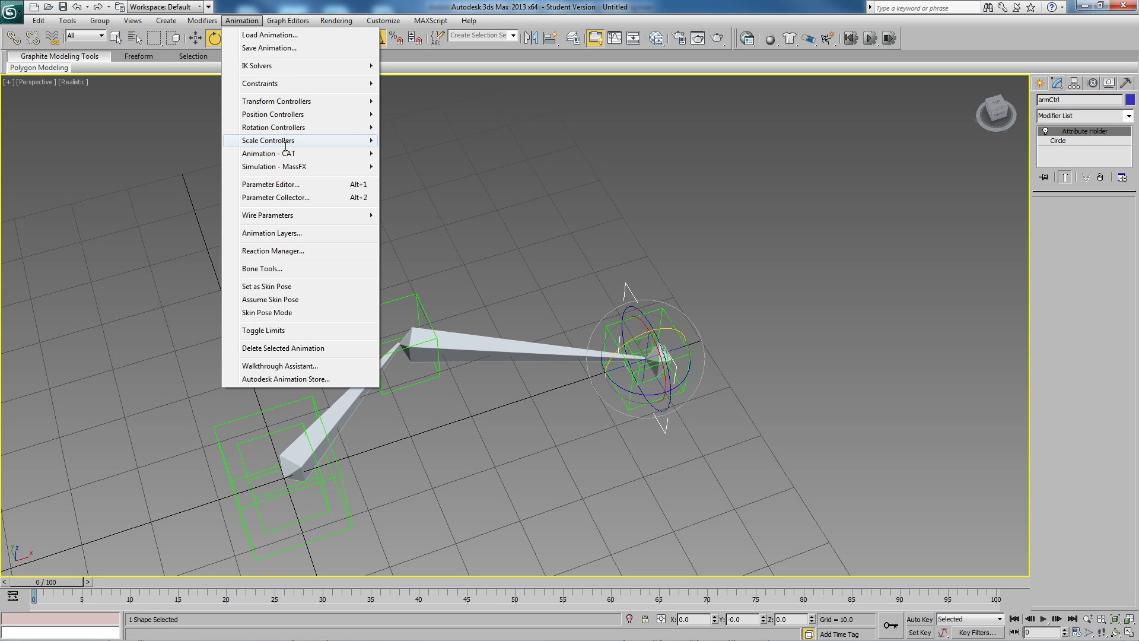
pyautogui.click(278, 184)
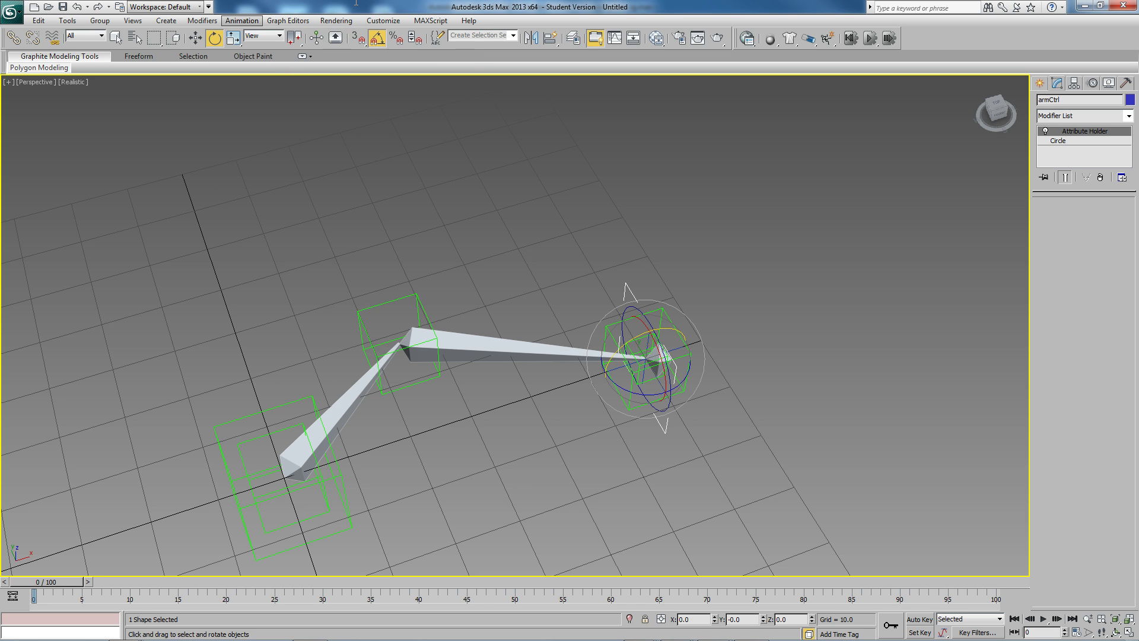
pyautogui.rightClick(60, 623)
pyautogui.click(69, 604)
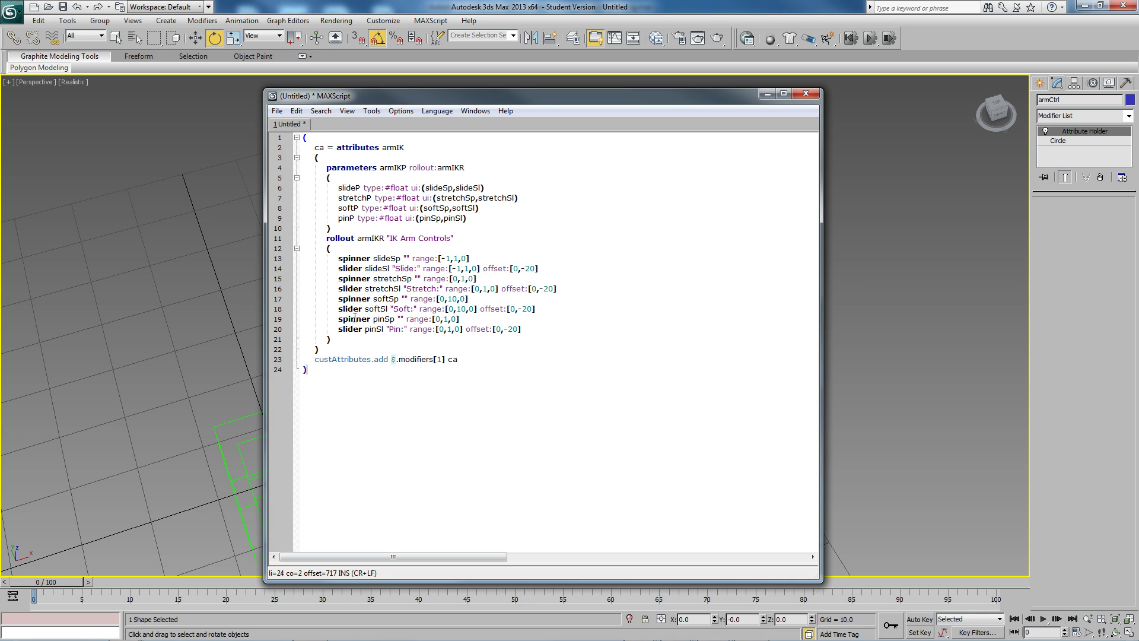
# - Evaluate the whole script to add the custom attributes to armCtrl's Attribute Holder, and minimize the script editor
pyautogui.moveTo(458, 360); pyautogui.dragTo(316, 359)
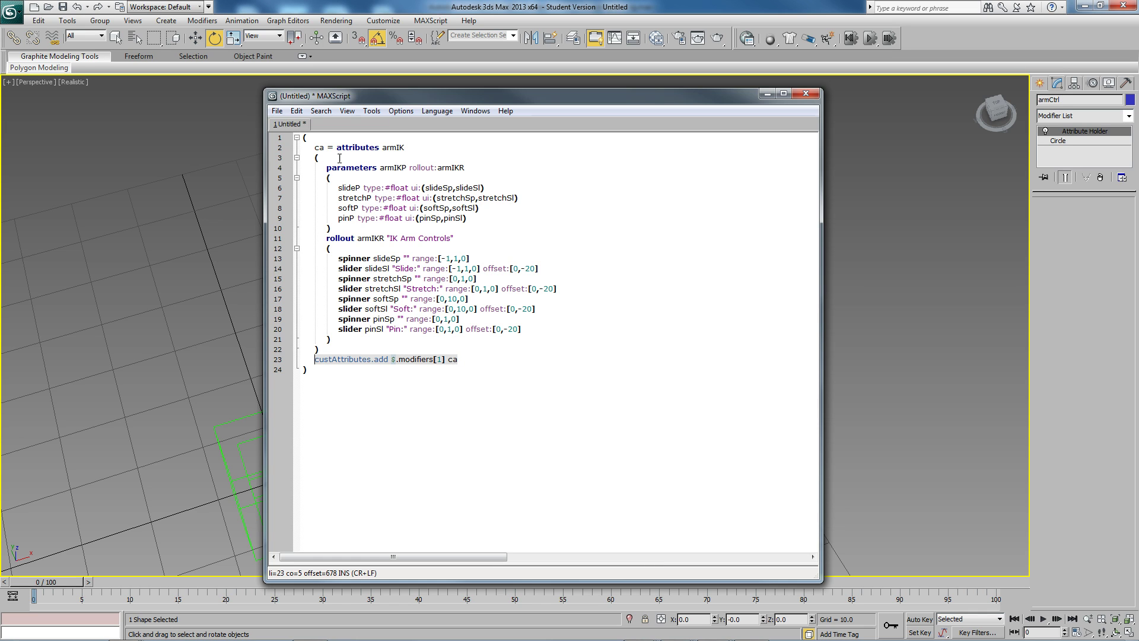
pyautogui.moveTo(302, 157); pyautogui.dragTo(298, 340)
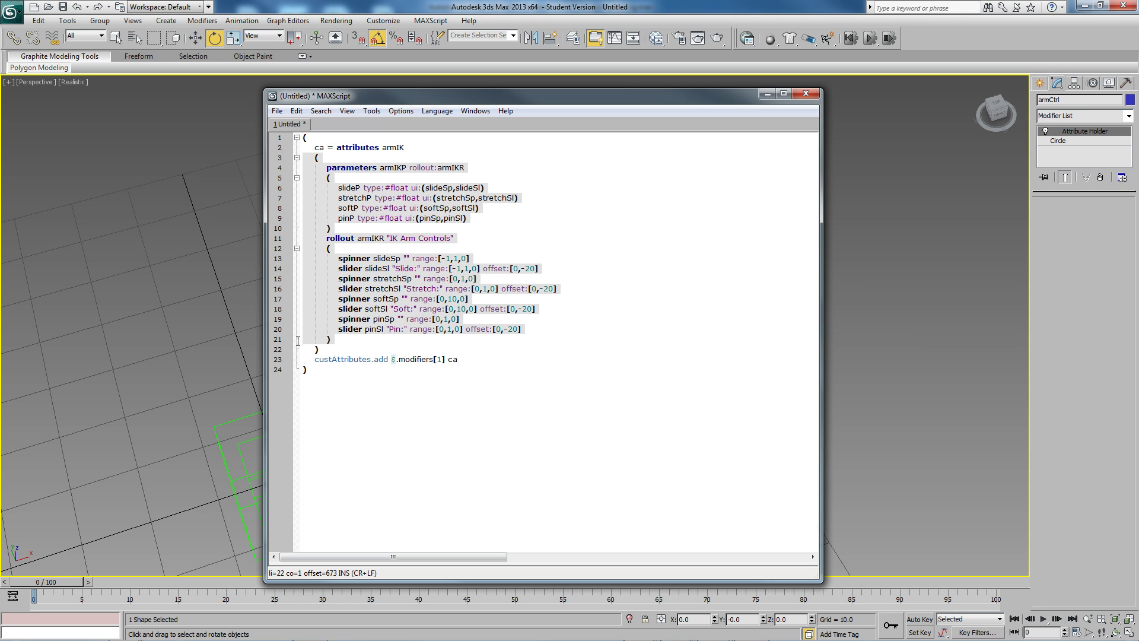
pyautogui.click(486, 356)
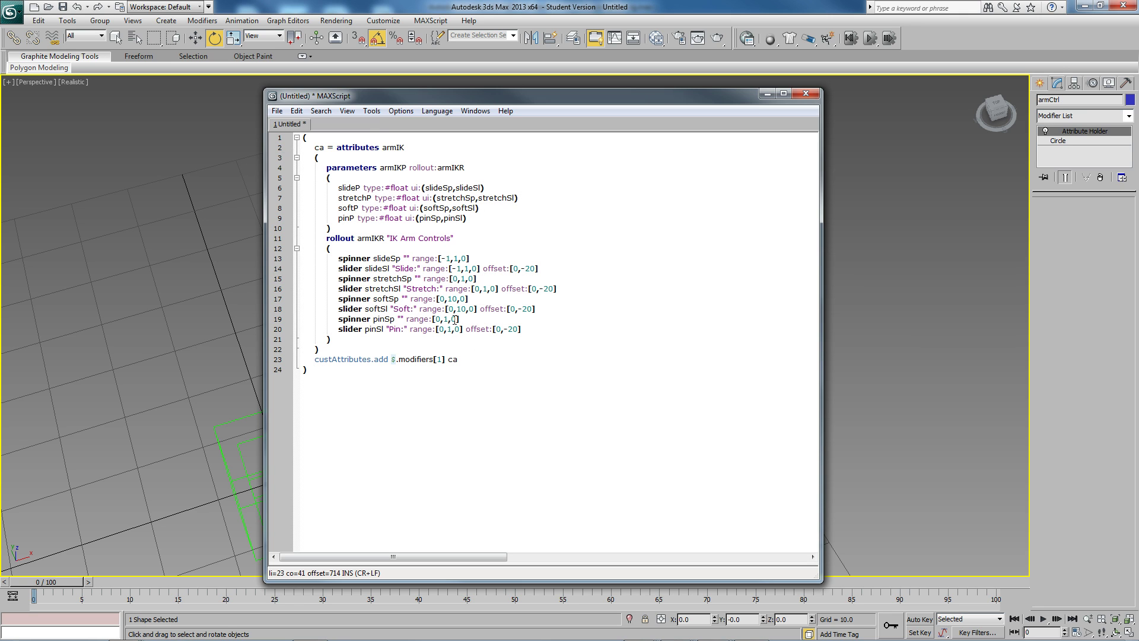
pyautogui.click(366, 114)
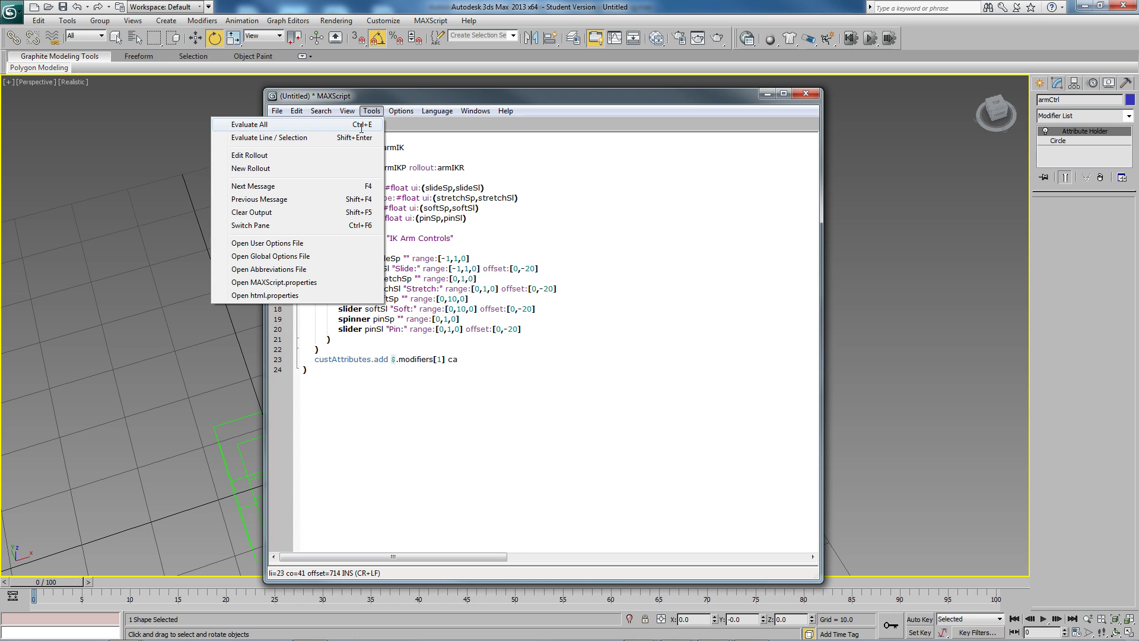
pyautogui.click(362, 124)
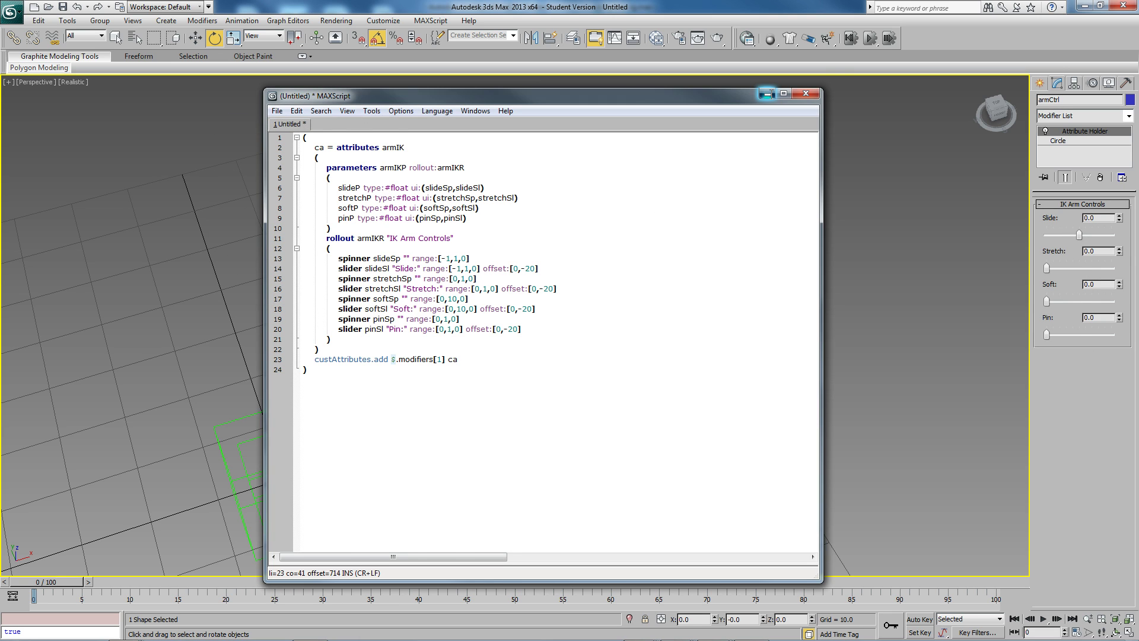
pyautogui.click(766, 93)
# - Apply a LookAt Constraint to the upperArmPt helper with armCtrl as its target
pyautogui.keyDown('alt'); pyautogui.moveTo(534, 356); pyautogui.dragTo(593, 338, button='middle'); pyautogui.keyUp('alt')
pyautogui.keyDown('alt'); pyautogui.moveTo(624, 400); pyautogui.dragTo(590, 396, button='middle'); pyautogui.keyUp('alt')
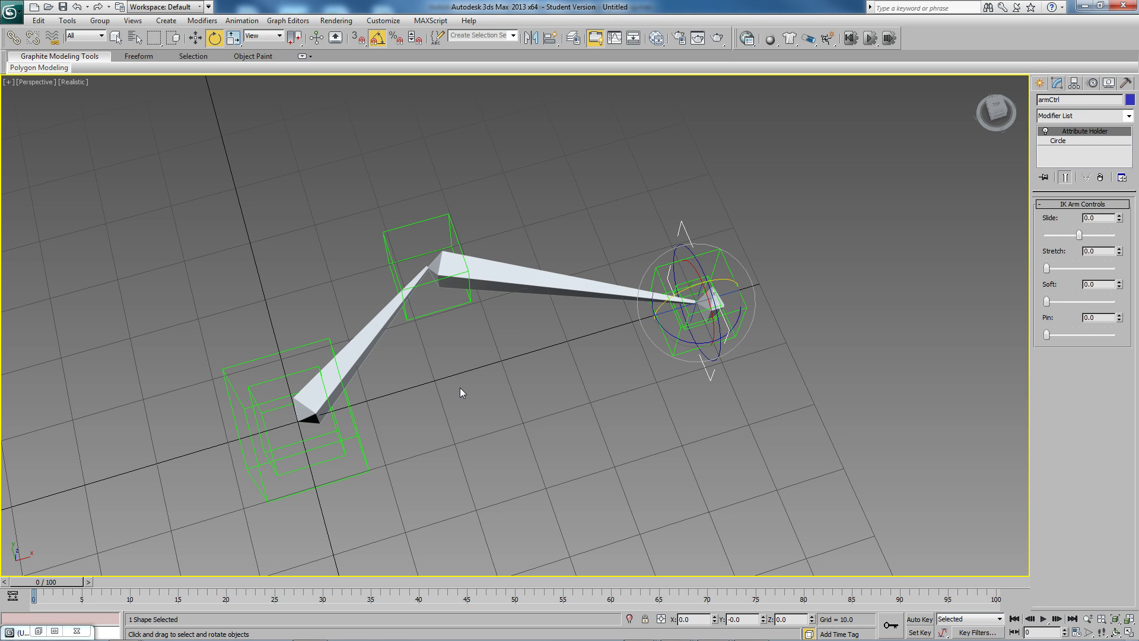
pyautogui.click(490, 401)
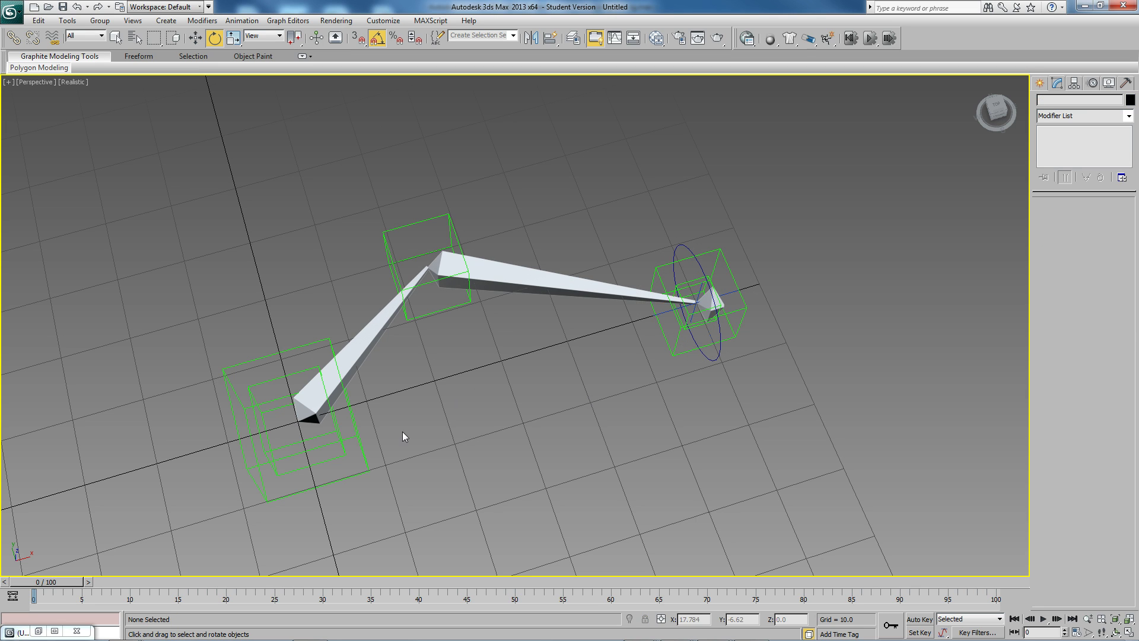
pyautogui.click(333, 426)
pyautogui.keyDown('alt'); pyautogui.moveTo(443, 401); pyautogui.dragTo(432, 396, button='middle'); pyautogui.keyUp('alt')
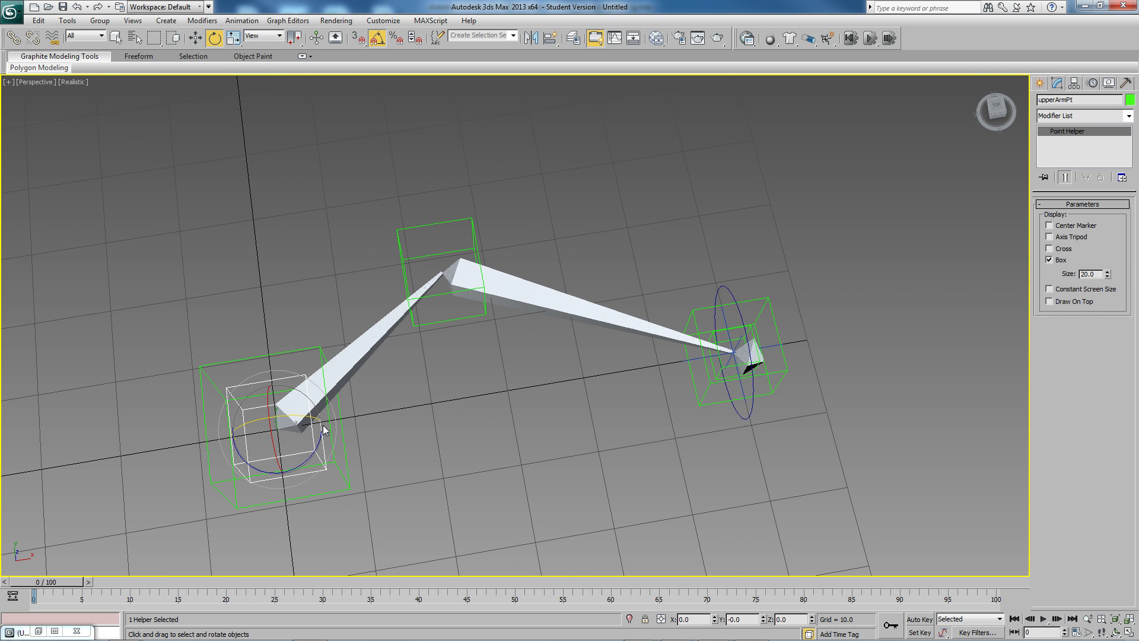
pyautogui.click(242, 20)
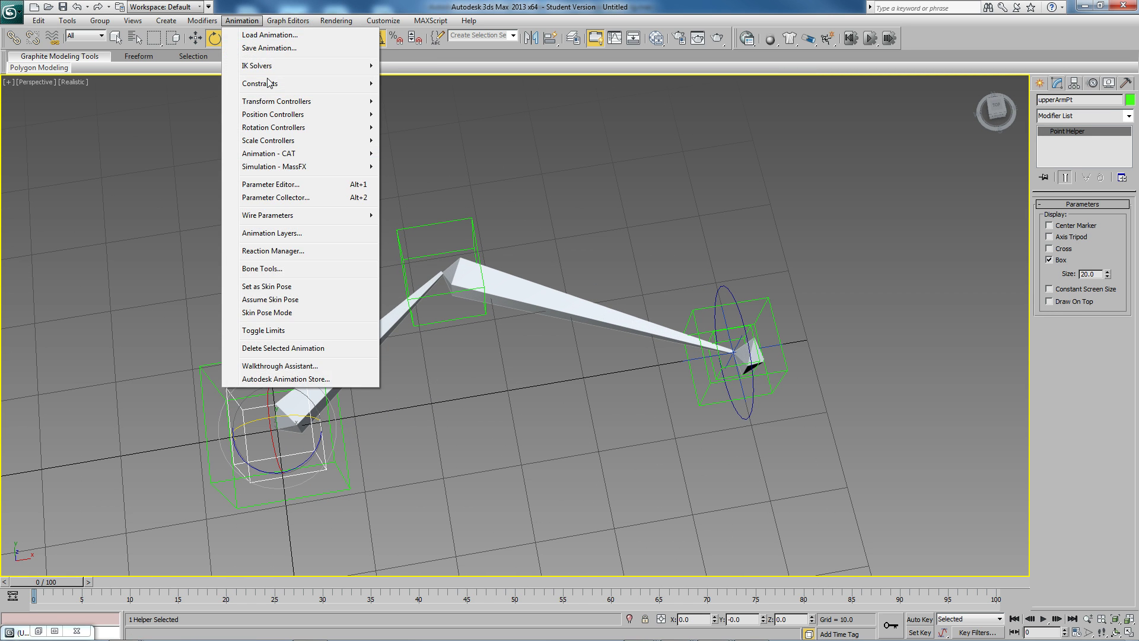
pyautogui.click(159, 169)
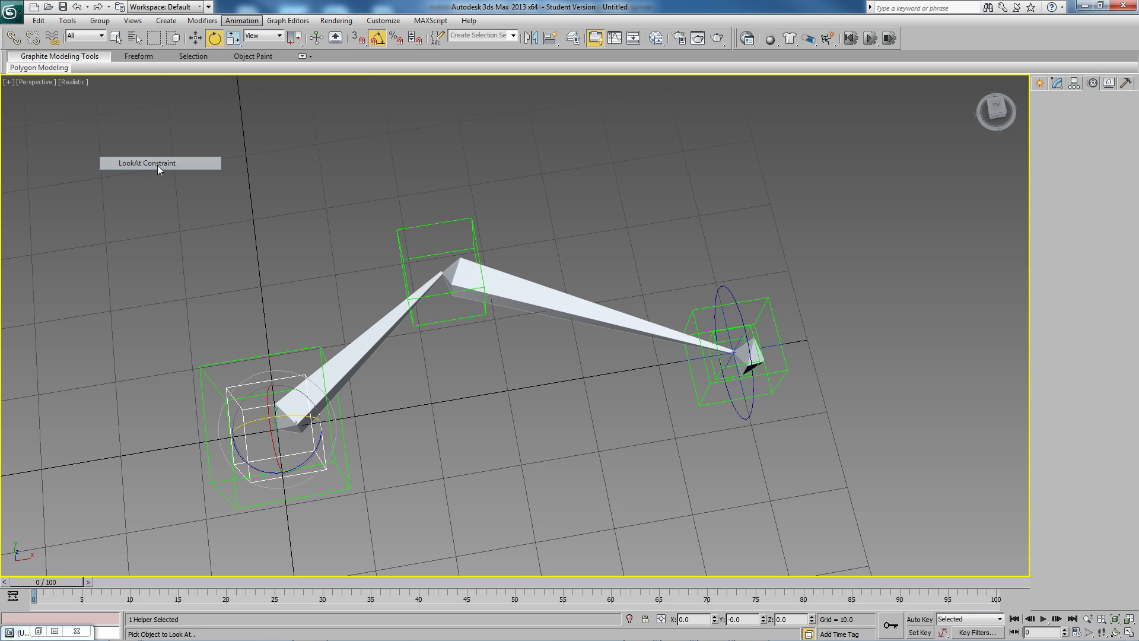
pyautogui.click(734, 292)
pyautogui.press('w')
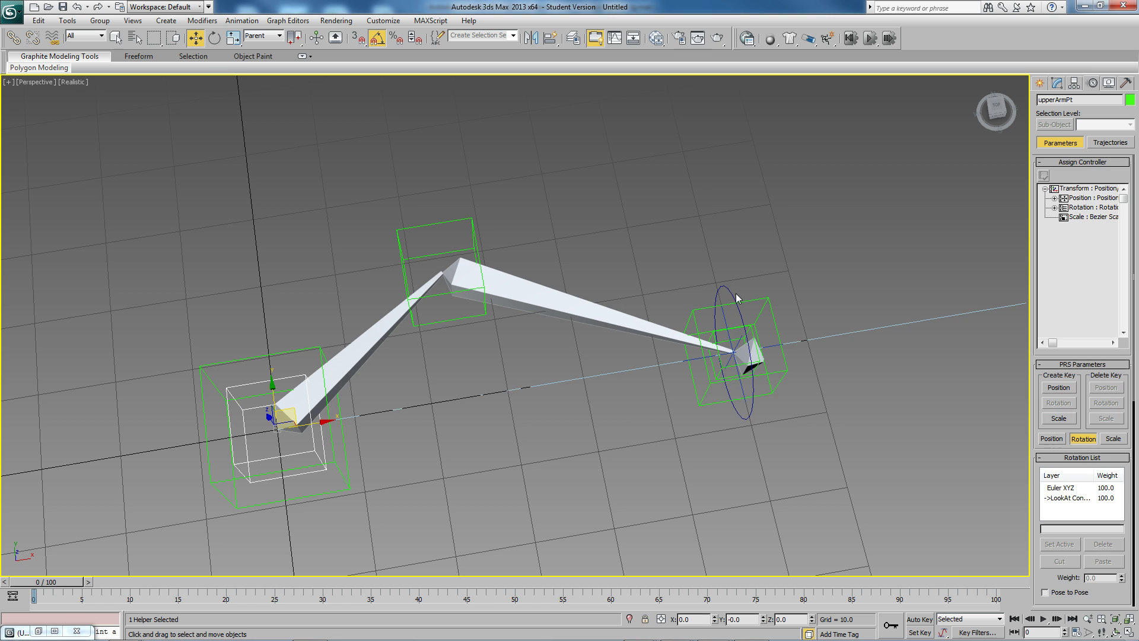
# - Set the LookAt Constraint's viewline length to 0 and use the root helper as its upnode instead of World
pyautogui.keyDown('alt'); pyautogui.moveTo(736, 293); pyautogui.dragTo(342, 362, button='middle'); pyautogui.keyUp('alt')
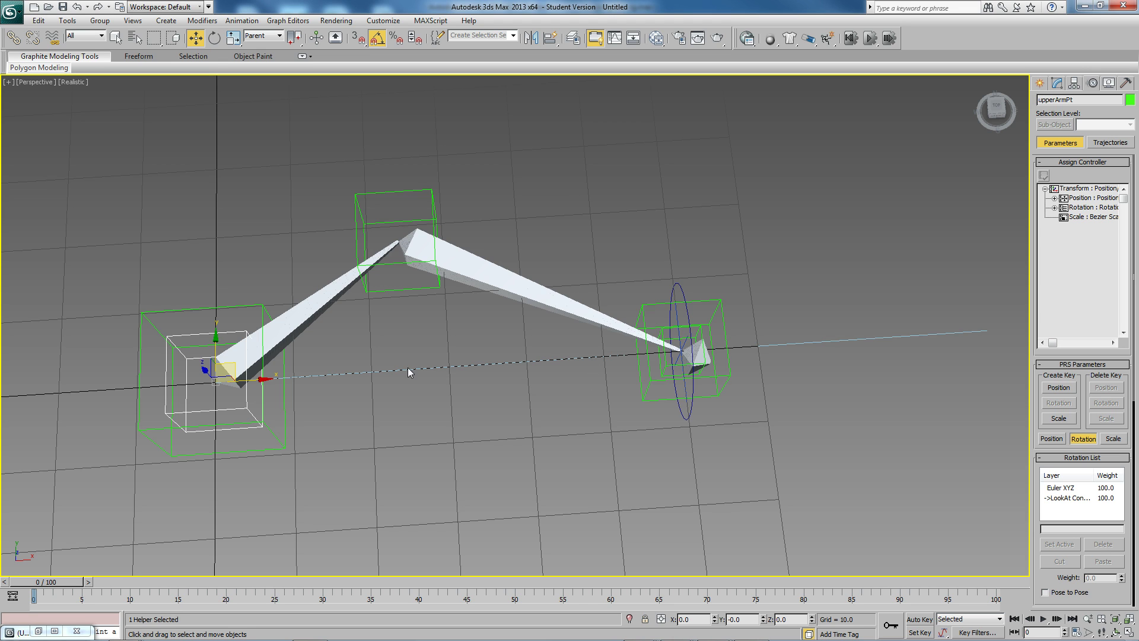
pyautogui.scroll(-3, 1056, 470)
pyautogui.scroll(-9, 1056, 471)
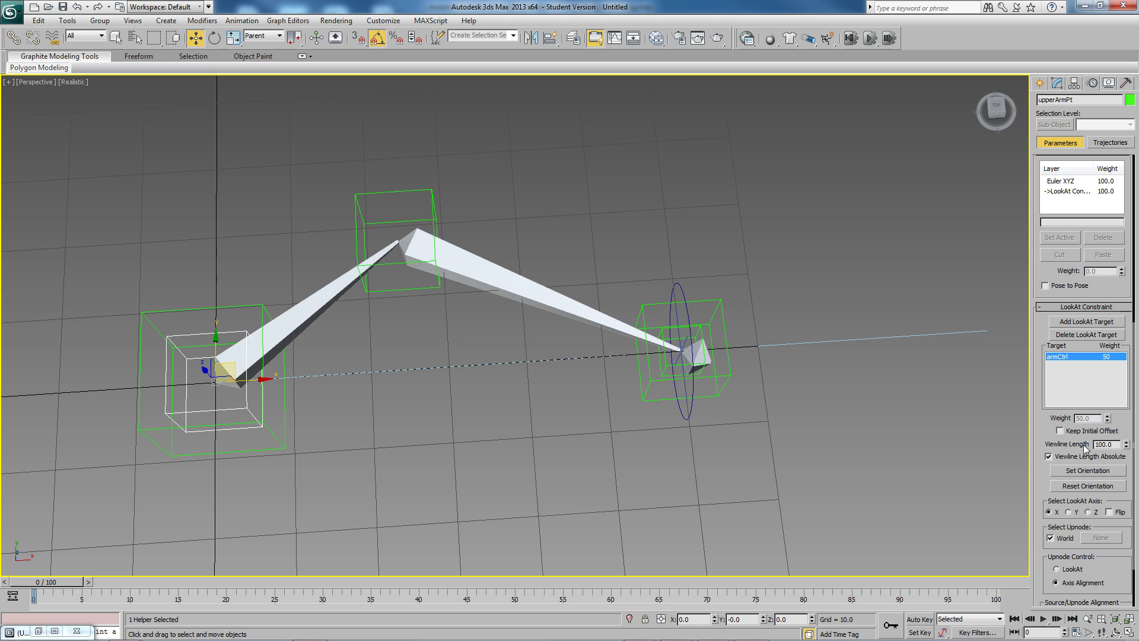
pyautogui.rightClick(1126, 446)
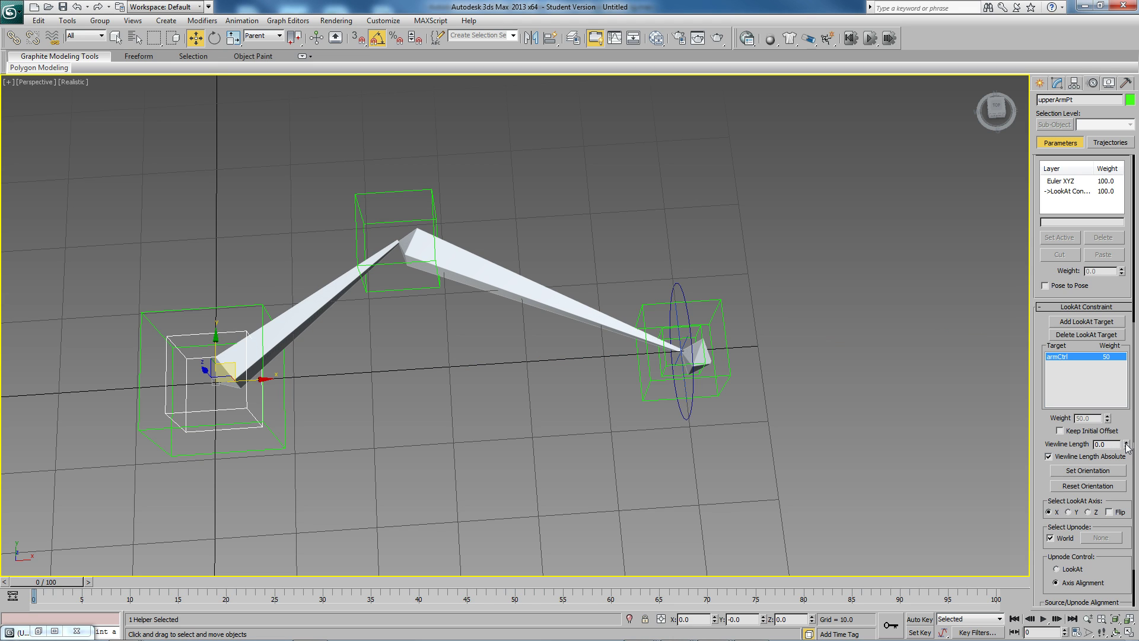
pyautogui.click(1051, 539)
pyautogui.click(1099, 538)
pyautogui.keyDown('alt'); pyautogui.moveTo(415, 394); pyautogui.dragTo(429, 327, button='middle'); pyautogui.keyUp('alt')
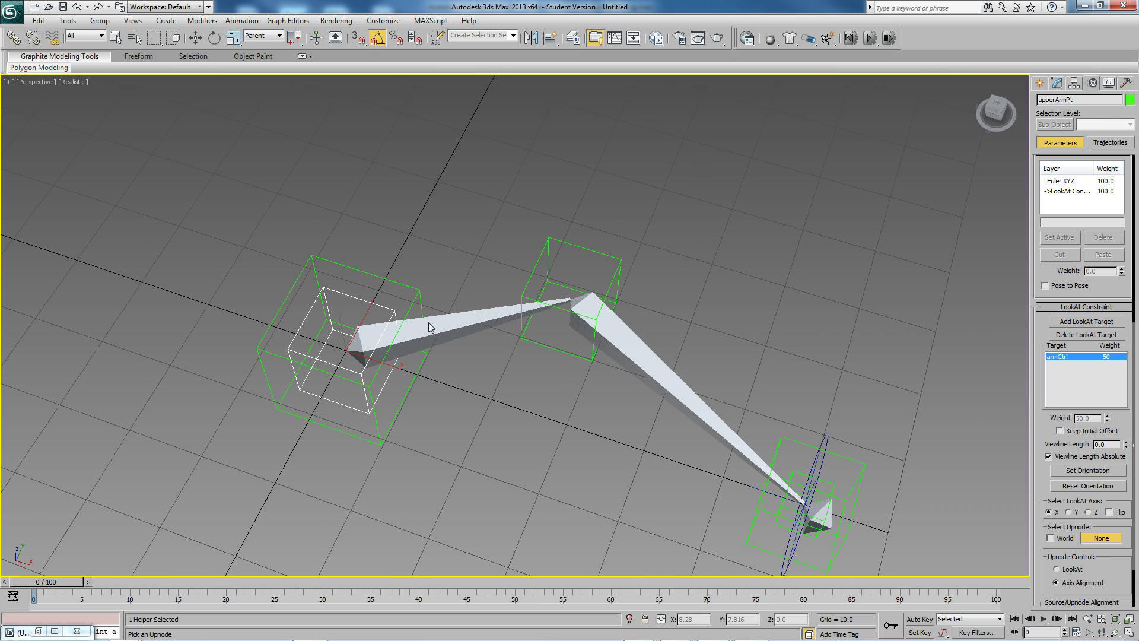
pyautogui.click(419, 293)
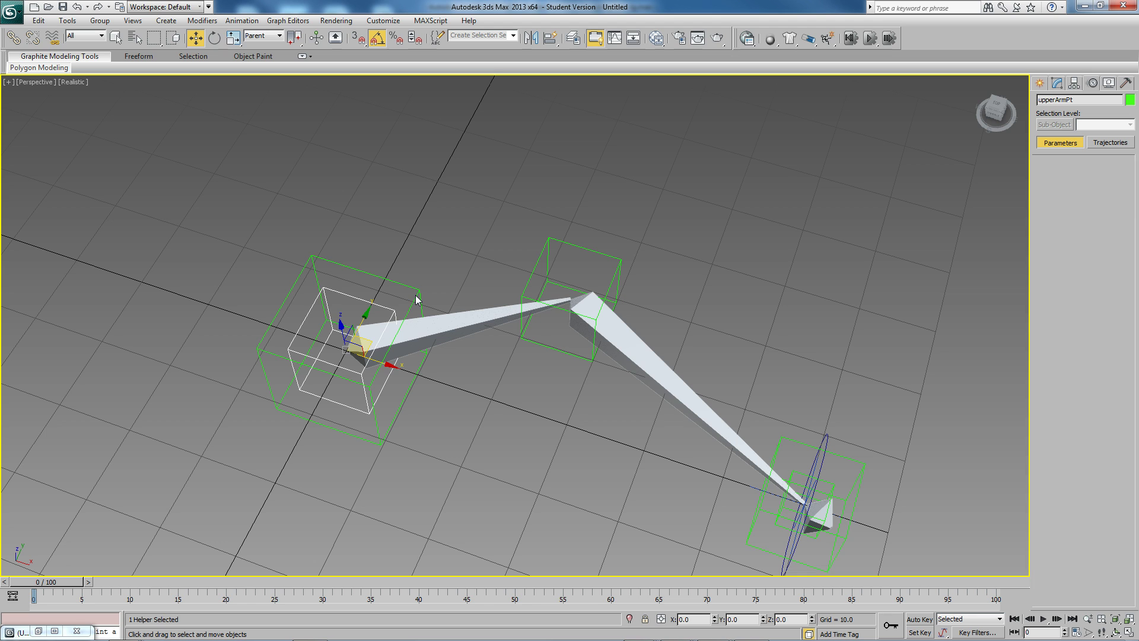
# - Test the upnode setup by rotating the root helper, and cancel the rotation
pyautogui.click(415, 299)
pyautogui.press('e')
pyautogui.moveTo(386, 368); pyautogui.dragTo(337, 379)
pyautogui.rightClick(337, 379)
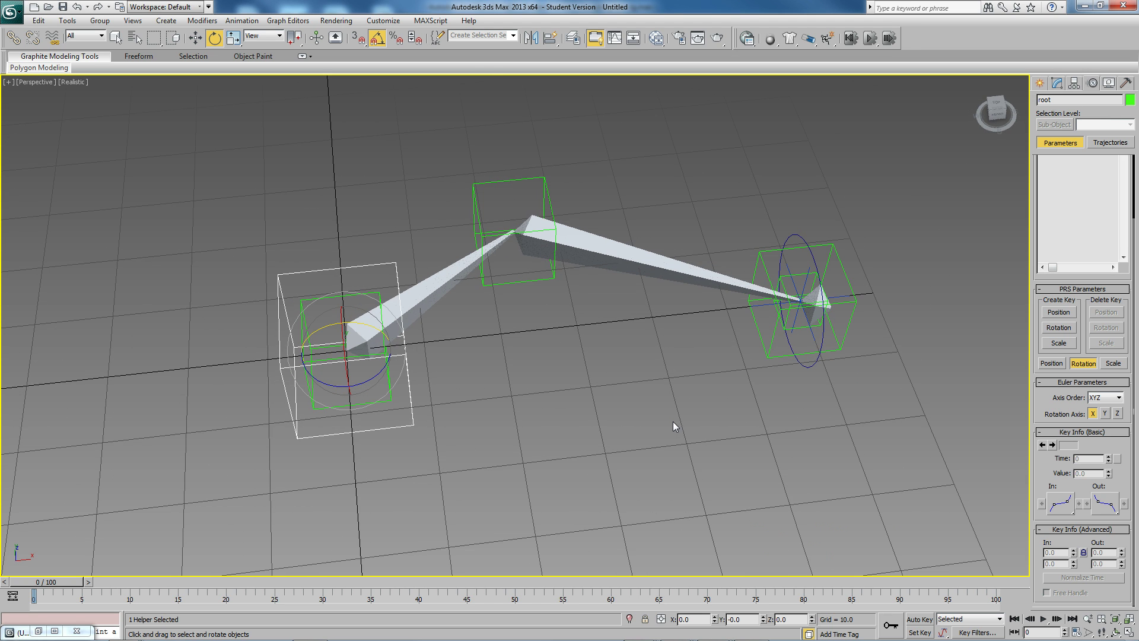
pyautogui.keyDown('alt'); pyautogui.moveTo(643, 385); pyautogui.dragTo(623, 444, button='middle'); pyautogui.keyUp('alt')
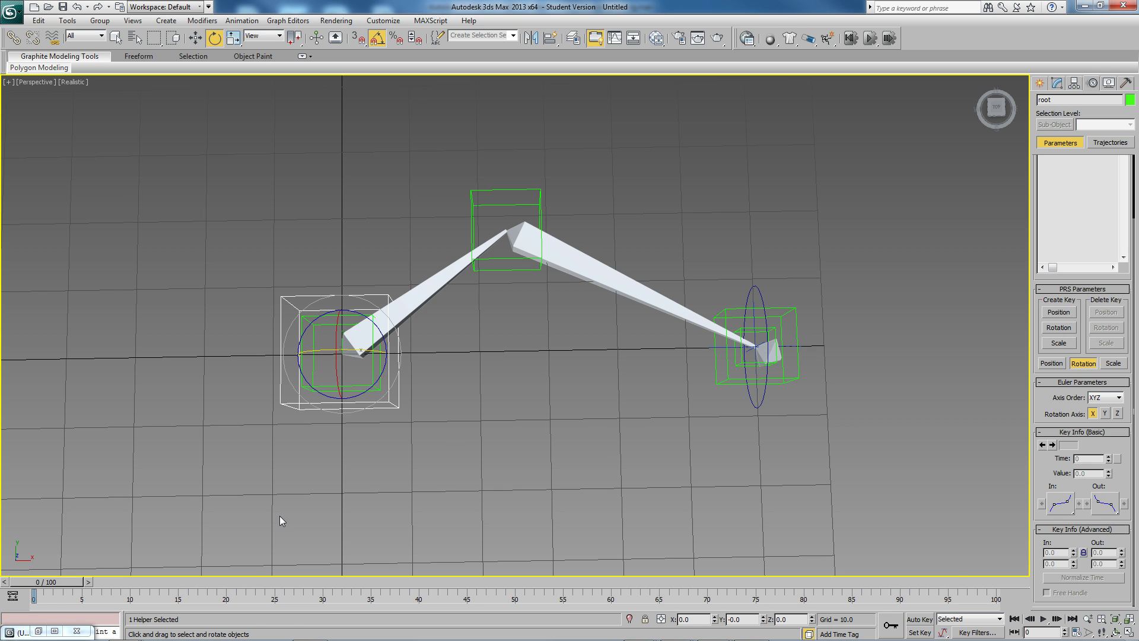
# - Switch to the Limit Controller setup.max scene and scrub the animation to examine the finished arm rig
pyautogui.moveTo(124, 634)
pyautogui.click(215, 562)
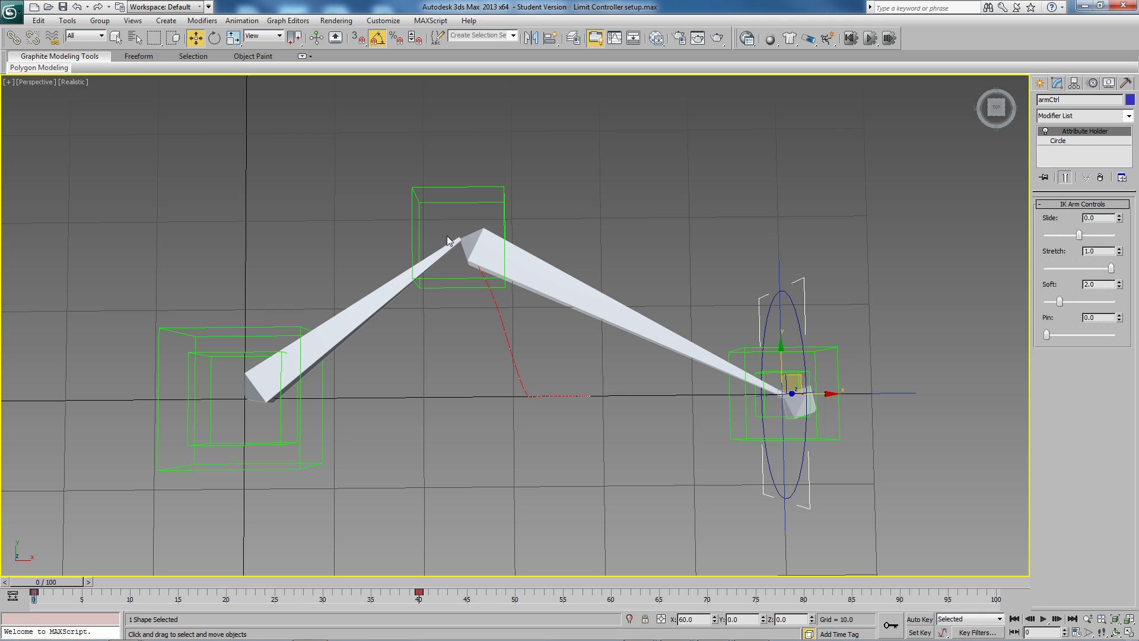
pyautogui.moveTo(81, 577)
pyautogui.mouseDown()
pyautogui.moveTo(334, 580)
pyautogui.moveTo(65, 579)
pyautogui.mouseUp()
pyautogui.press('w')
# - Switch to the recreating arm rig.max scene, examine the wristPt X Position script alongside the rig, and close the Script Controller
pyautogui.moveTo(124, 629)
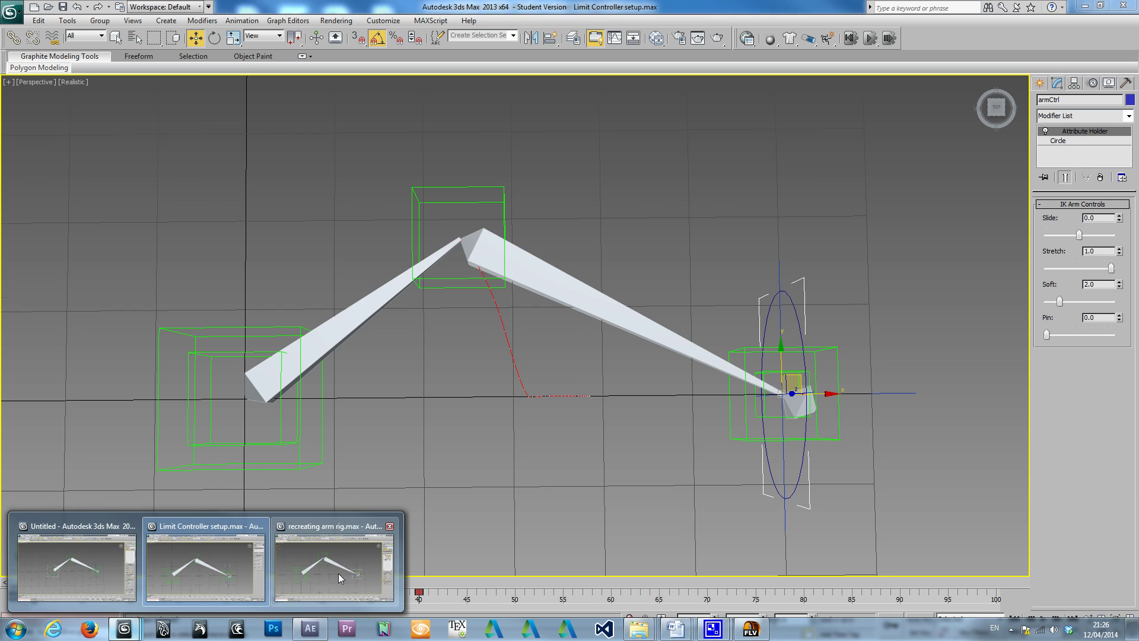
pyautogui.click(338, 573)
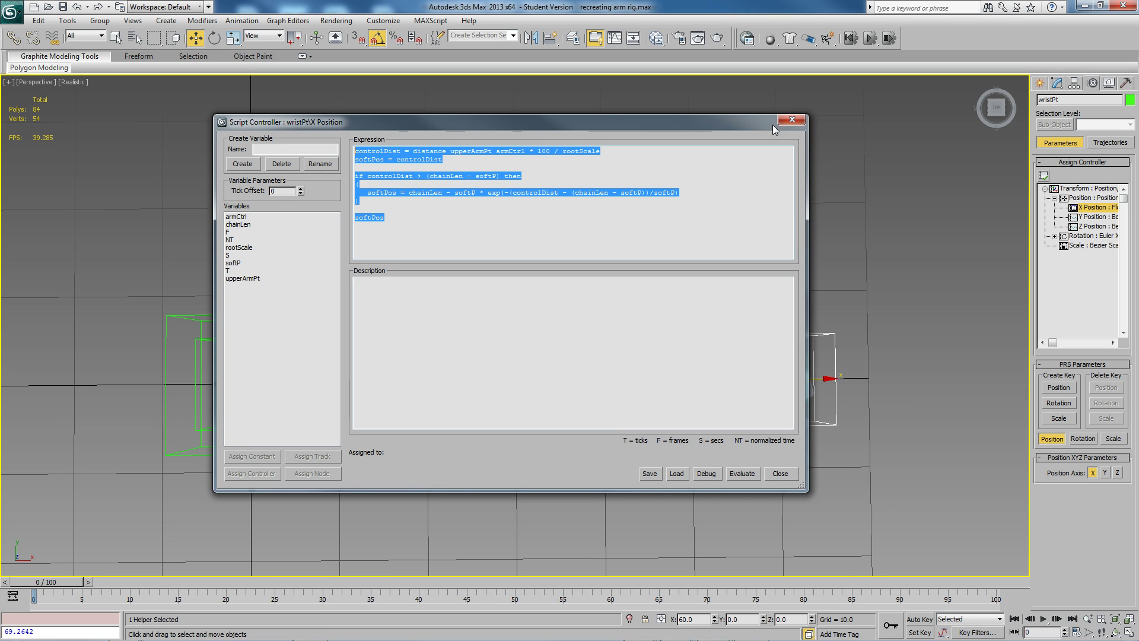
pyautogui.moveTo(774, 125); pyautogui.dragTo(784, 505)
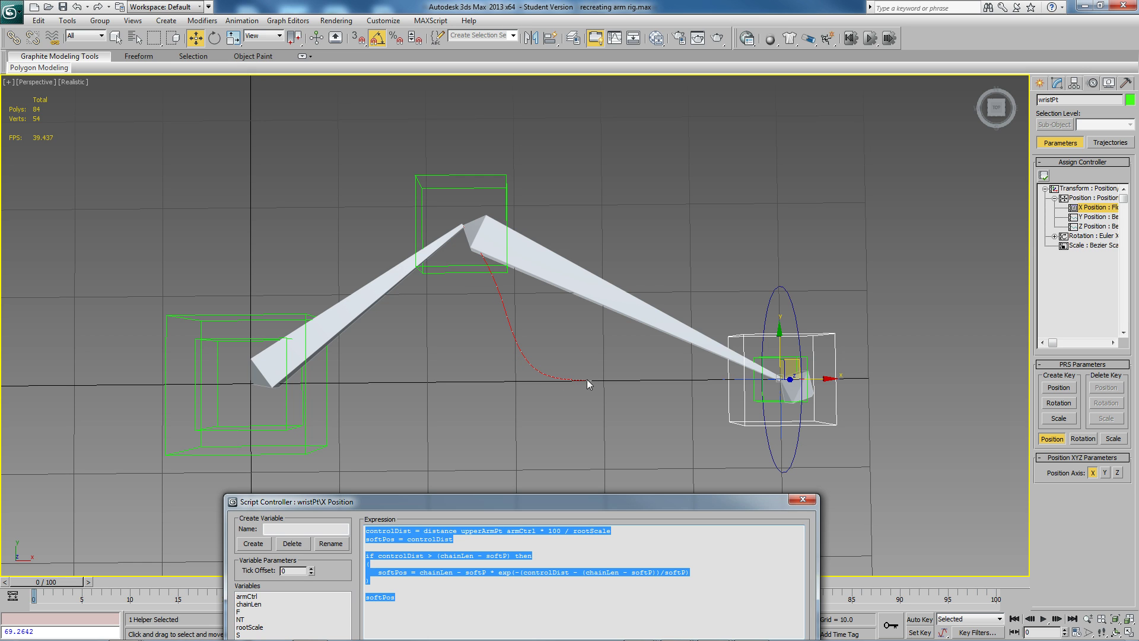
pyautogui.moveTo(629, 501); pyautogui.dragTo(580, 287)
pyautogui.click(755, 285)
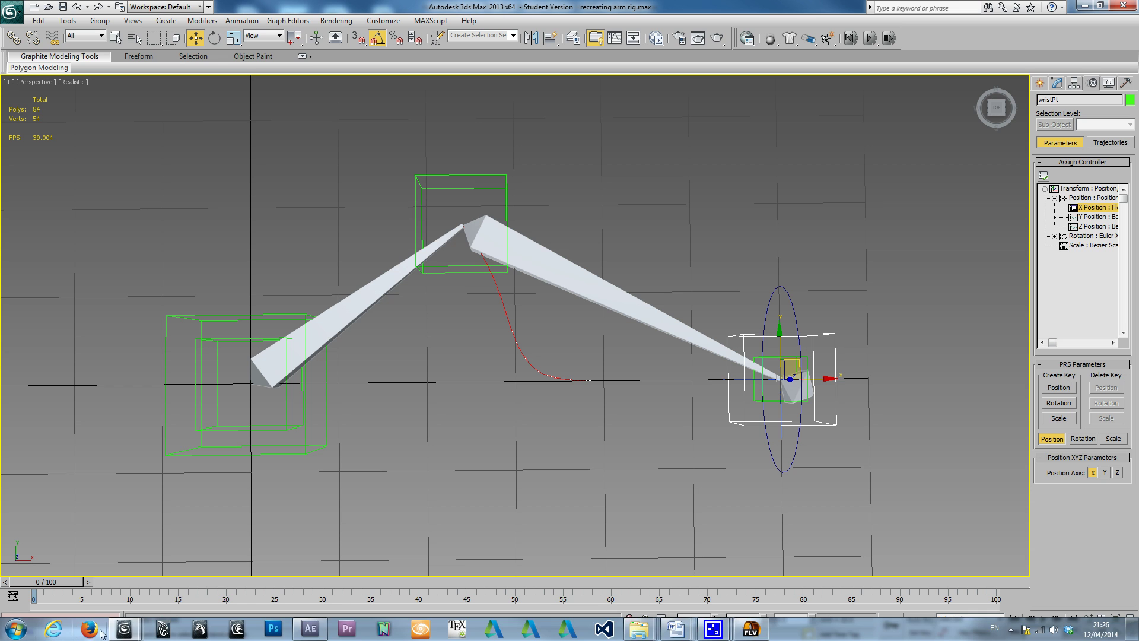
# - Switch to the Untitled scene, test moving armCtrl, and inspect the wristPt and upperArmPt helpers
pyautogui.click(124, 629)
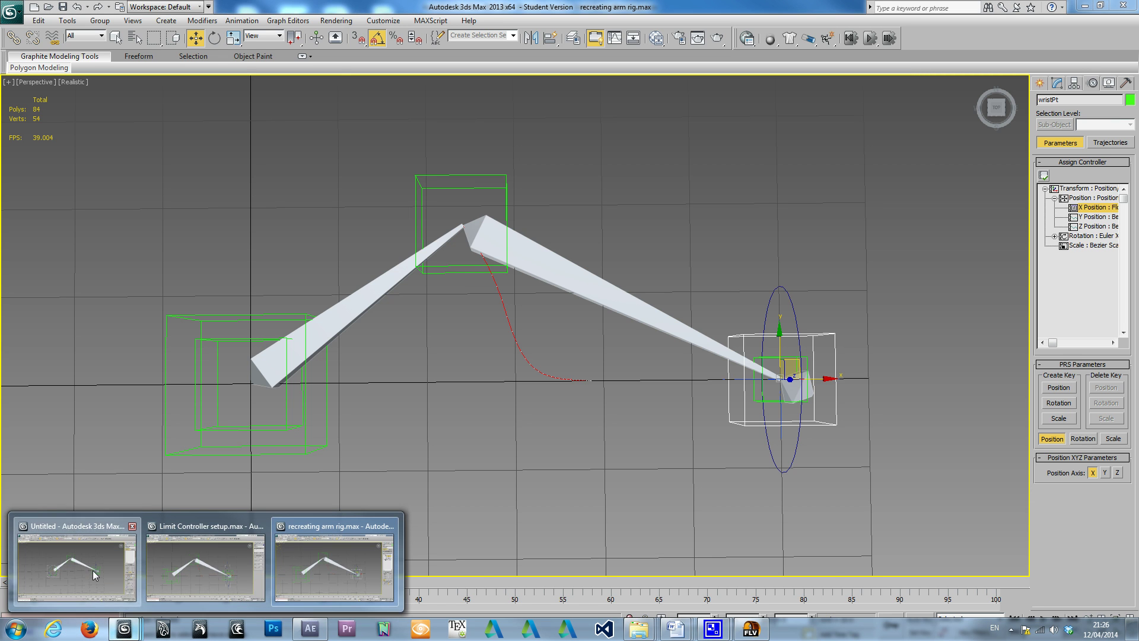
pyautogui.click(93, 574)
pyautogui.keyDown('alt'); pyautogui.moveTo(496, 443); pyautogui.dragTo(663, 399, button='middle'); pyautogui.keyUp('alt')
pyautogui.click(695, 362)
pyautogui.press('w')
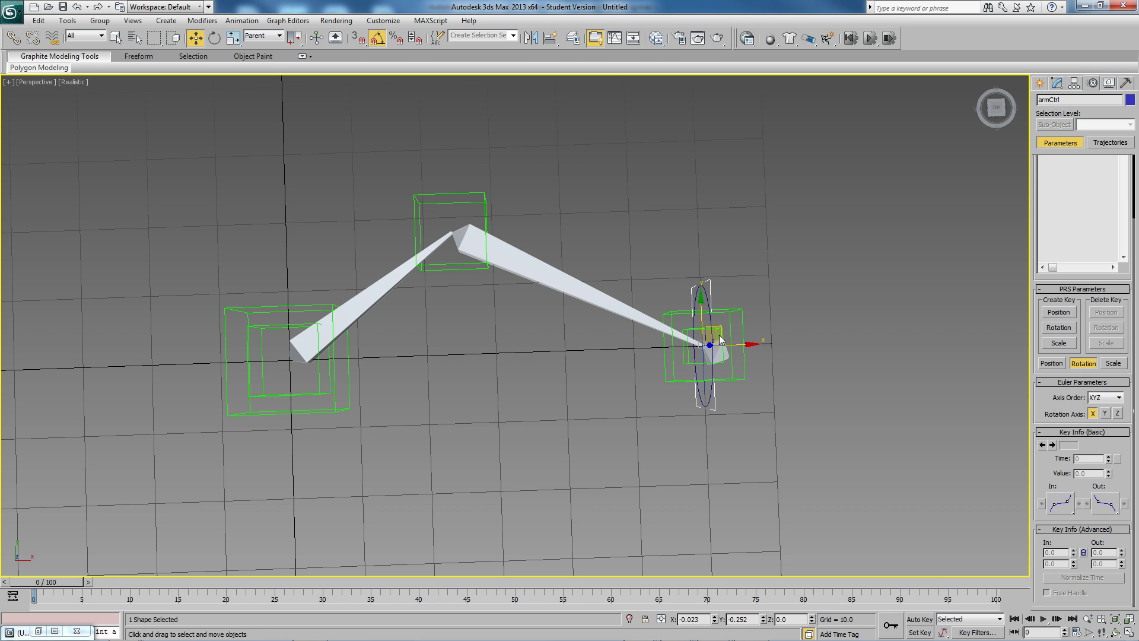
pyautogui.moveTo(720, 328); pyautogui.dragTo(674, 361)
pyautogui.click(676, 368)
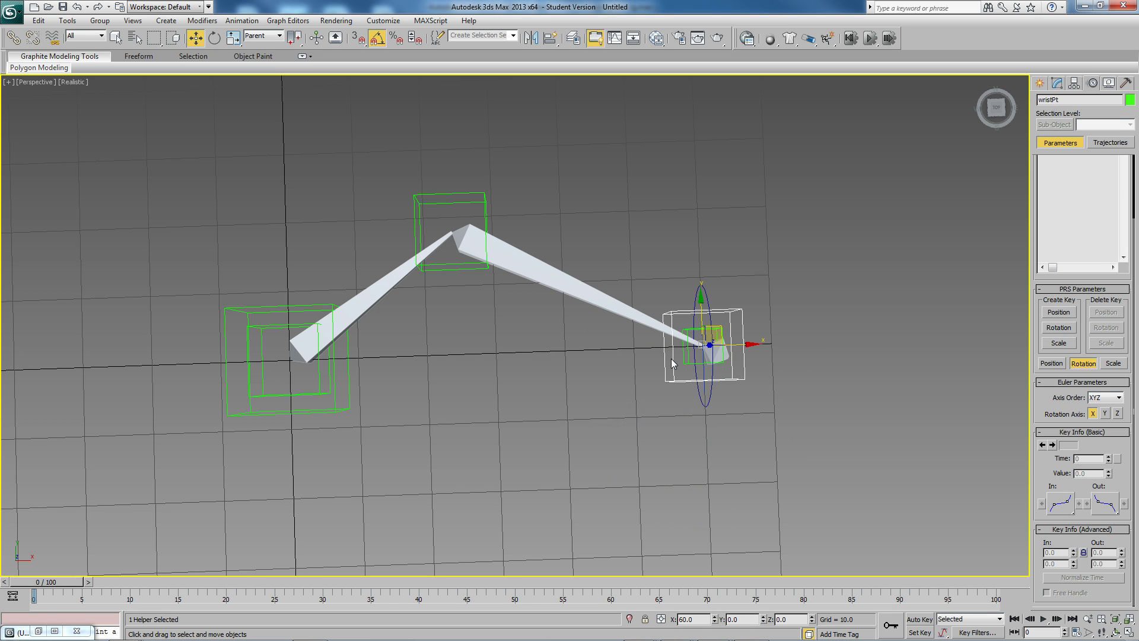
pyautogui.click(320, 381)
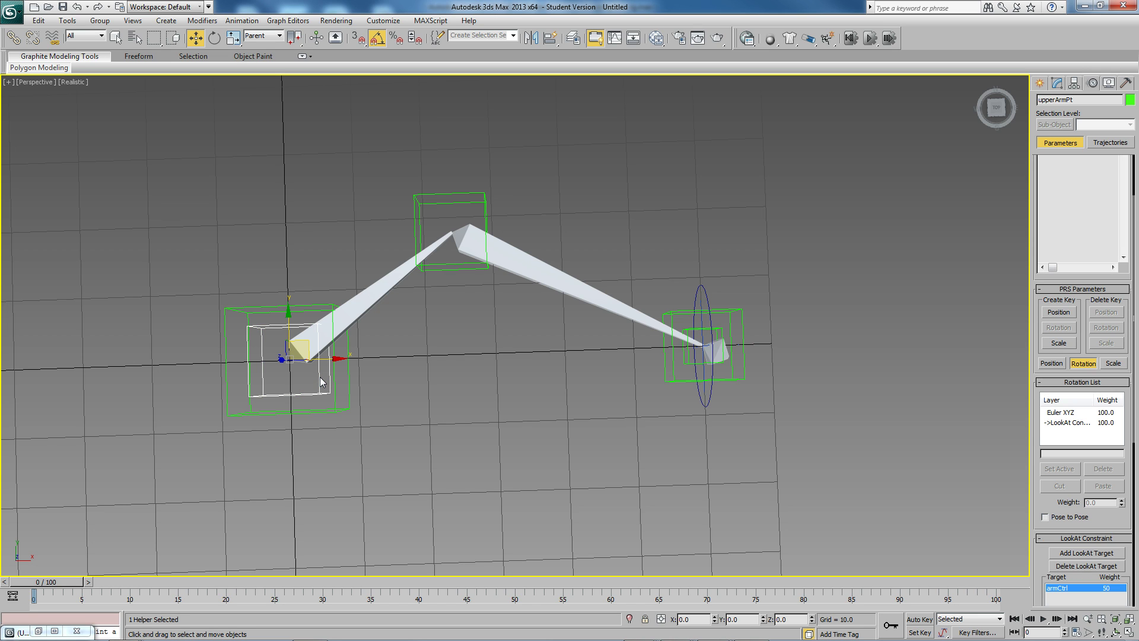
# - Assign a Float Script controller to the X Position track of the wristPt helper
pyautogui.click(674, 369)
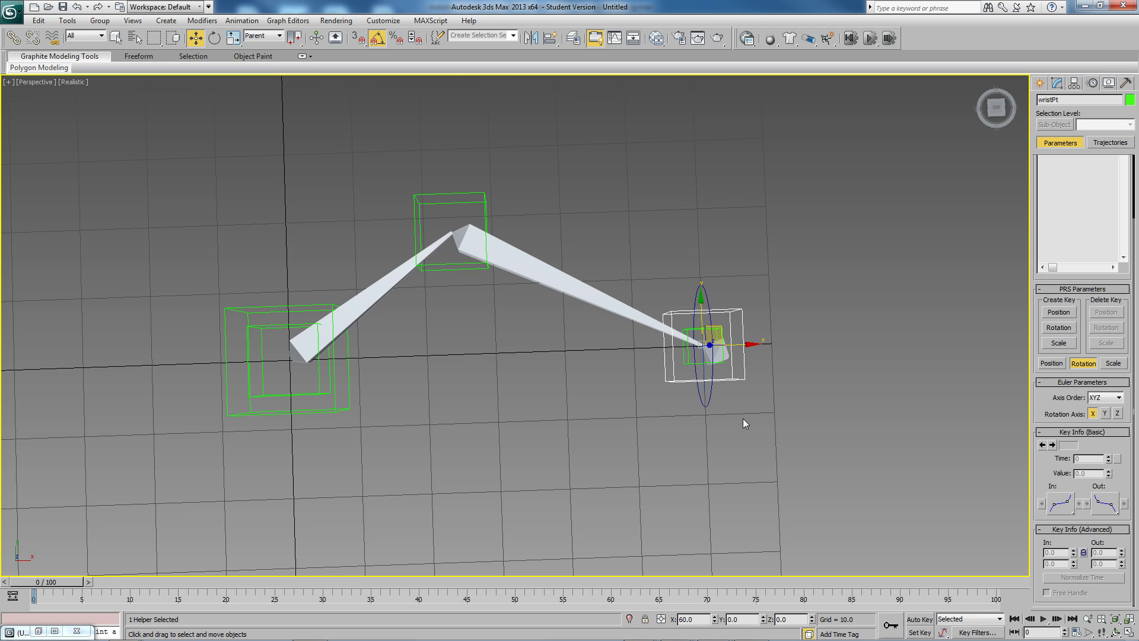
pyautogui.moveTo(748, 353); pyautogui.dragTo(768, 330)
pyautogui.scroll(3, 1052, 275)
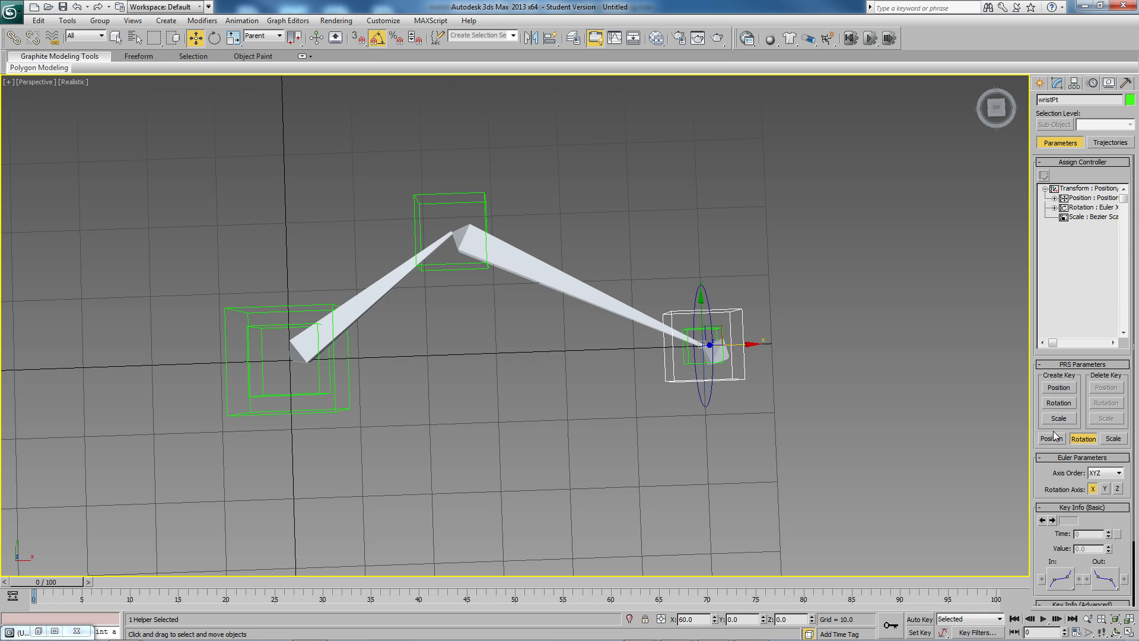
pyautogui.click(1055, 198)
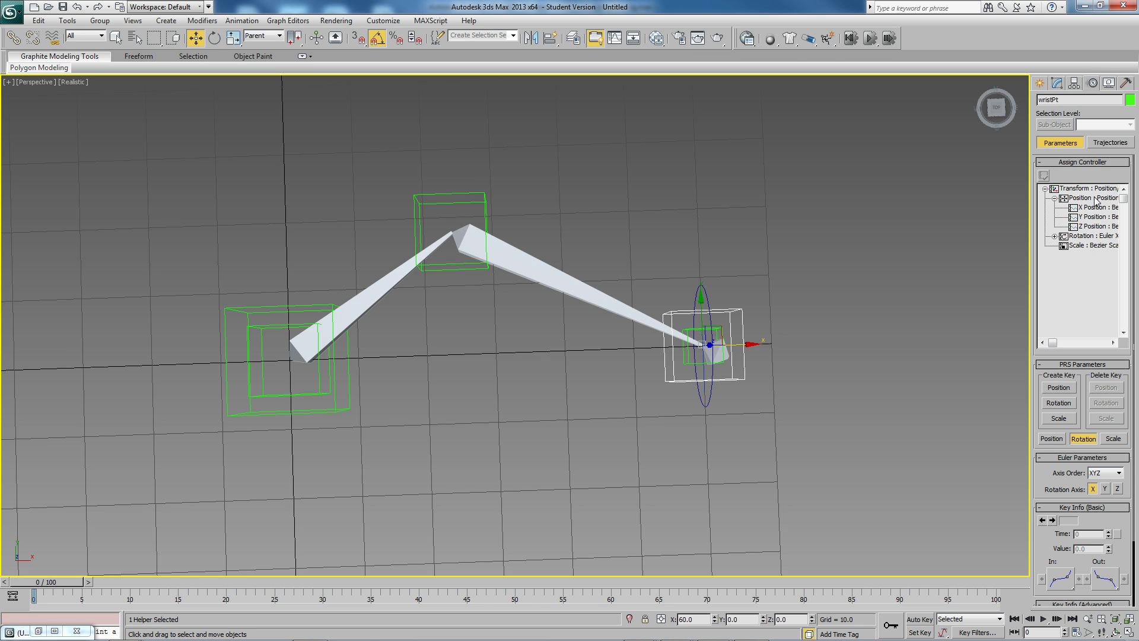
pyautogui.click(1093, 208)
pyautogui.click(1044, 176)
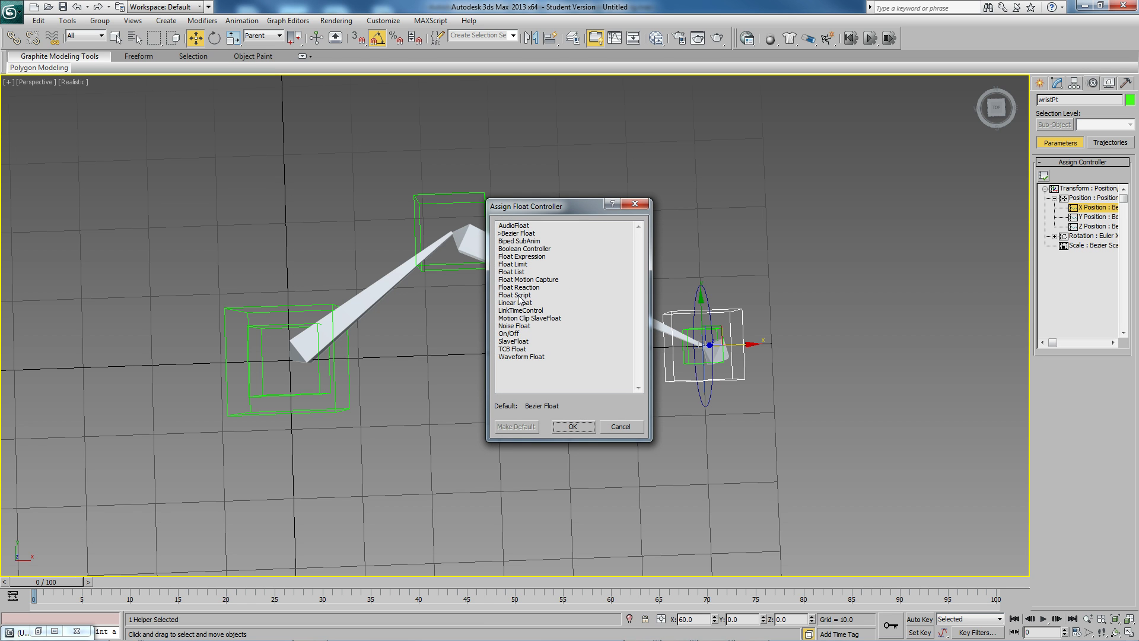
pyautogui.doubleClick(514, 295)
pyautogui.moveTo(519, 279); pyautogui.dragTo(453, 81)
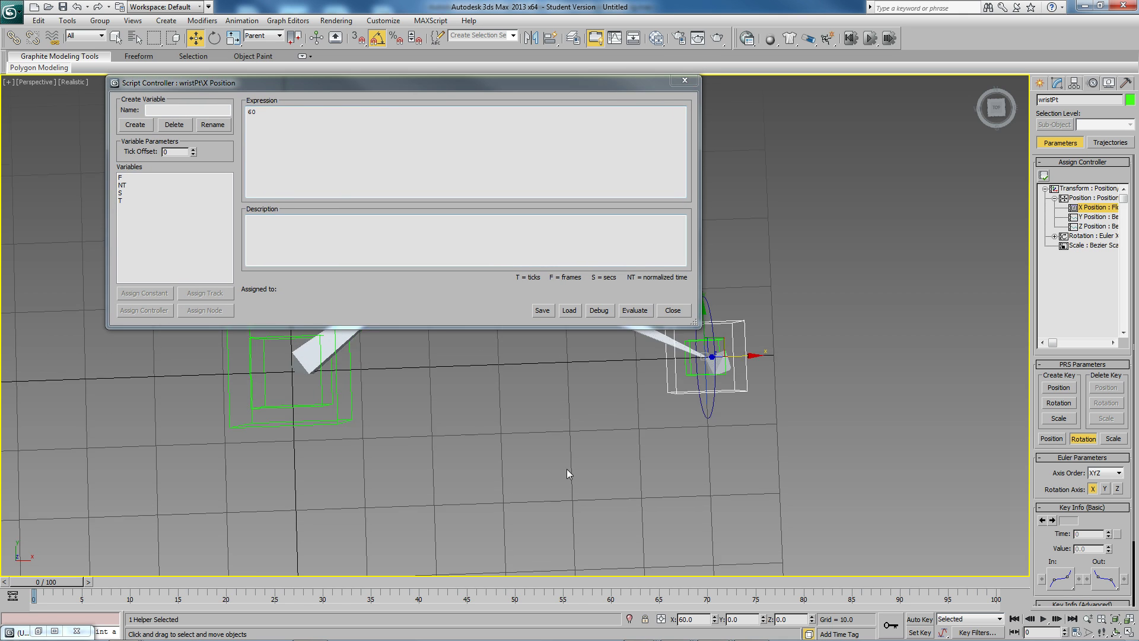
# - Clear the default expression in the wristPt X Position script and create a variable named armCtrl
pyautogui.click(258, 116)
pyautogui.doubleClick(254, 114)
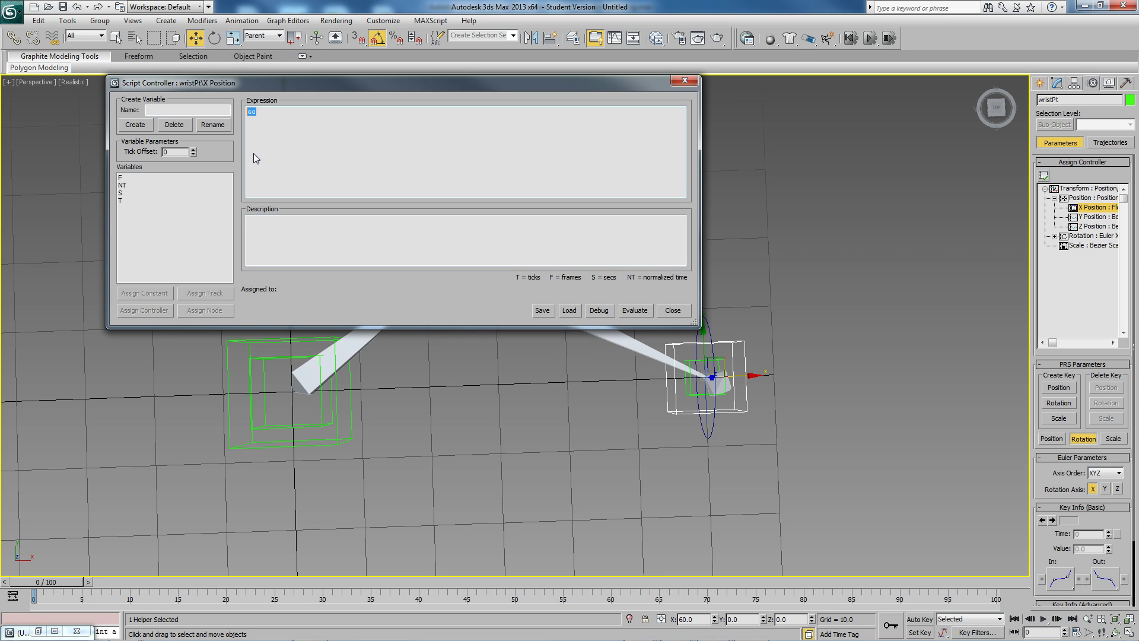
pyautogui.press('Delete')
pyautogui.click(193, 112)
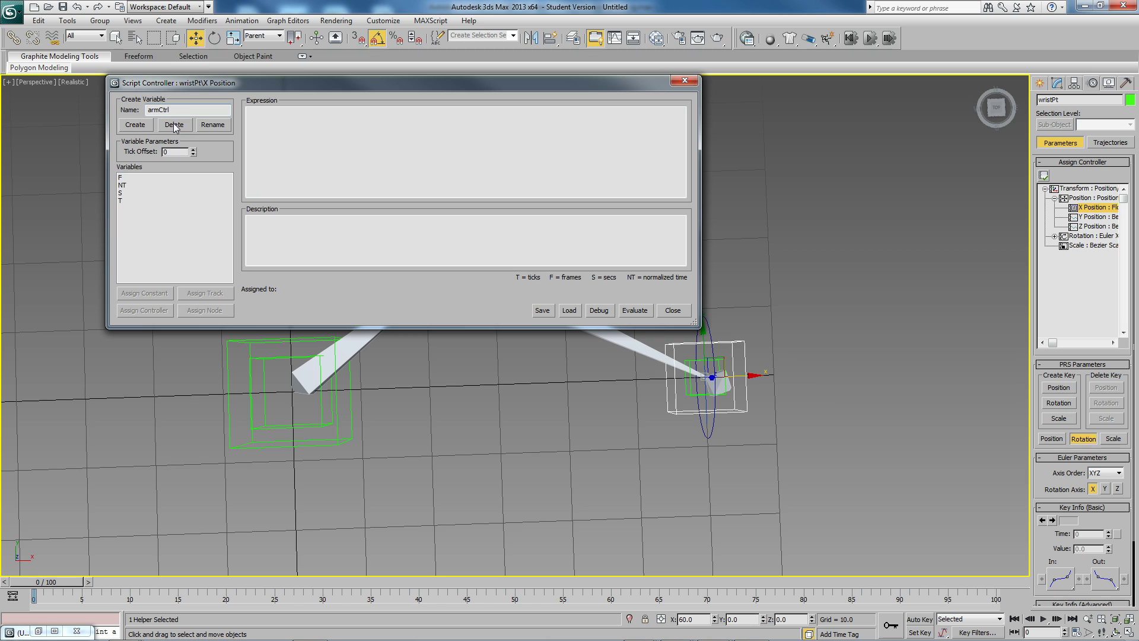
pyautogui.click(136, 125)
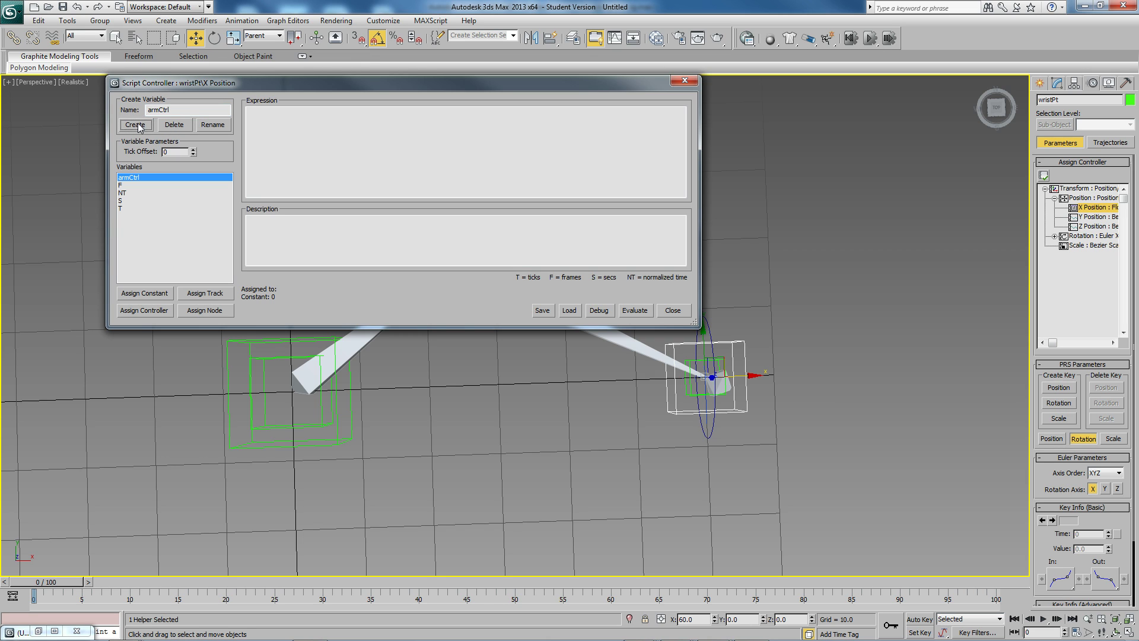
# - Create the script variables chainLen, softP and upperArmPt
pyautogui.moveTo(188, 111); pyautogui.dragTo(147, 112)
pyautogui.write('chainLen')
pyautogui.click(135, 125)
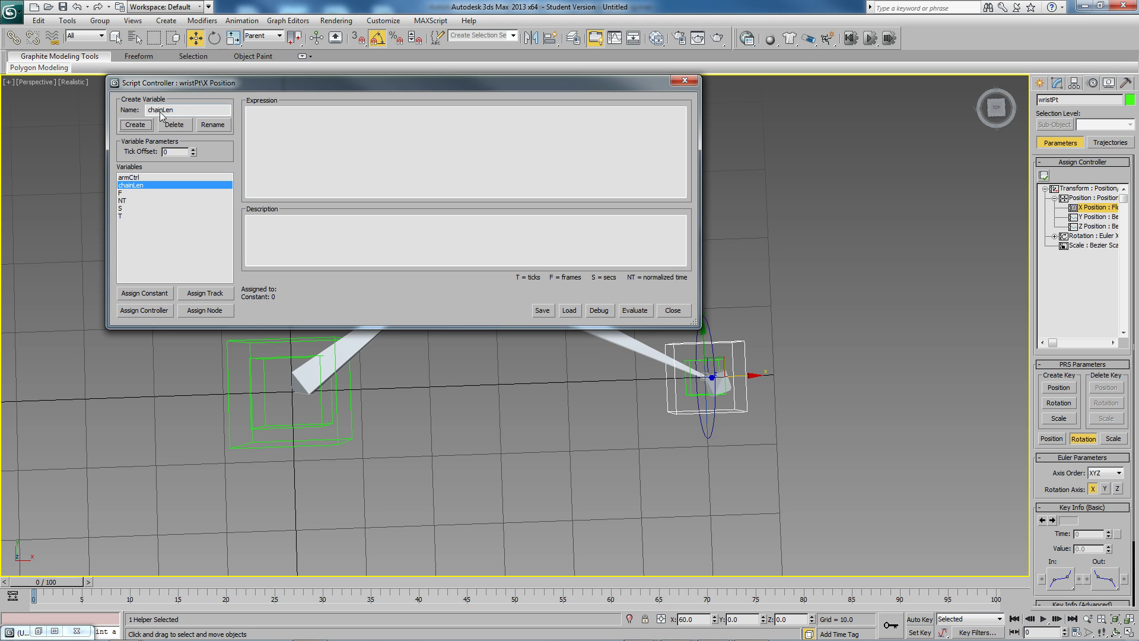
pyautogui.moveTo(189, 112); pyautogui.dragTo(148, 112)
pyautogui.write('softP')
pyautogui.click(131, 125)
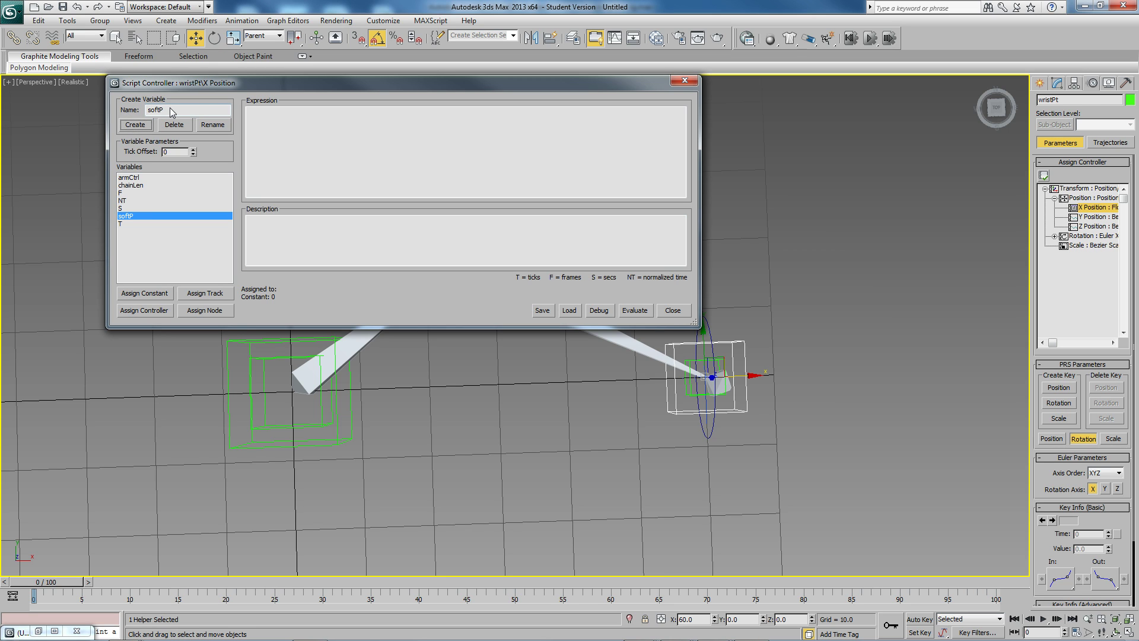
pyautogui.moveTo(170, 114); pyautogui.dragTo(150, 114)
pyautogui.write('upperArmPt')
pyautogui.click(133, 126)
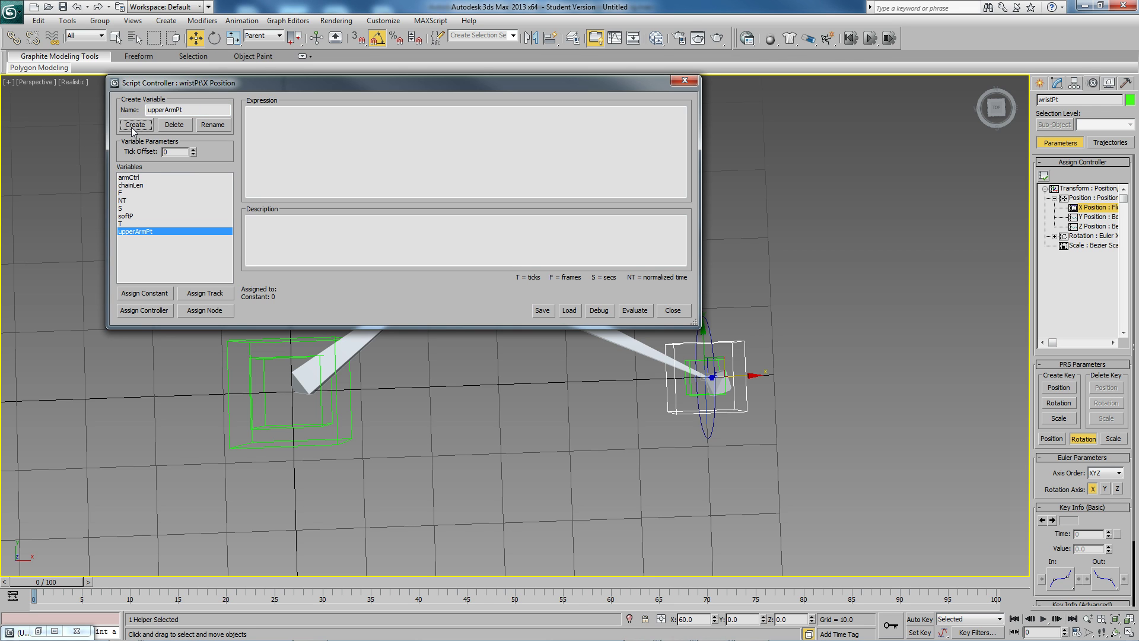
# - Assign the $armCtrl object as the constant of the armCtrl variable
pyautogui.click(142, 176)
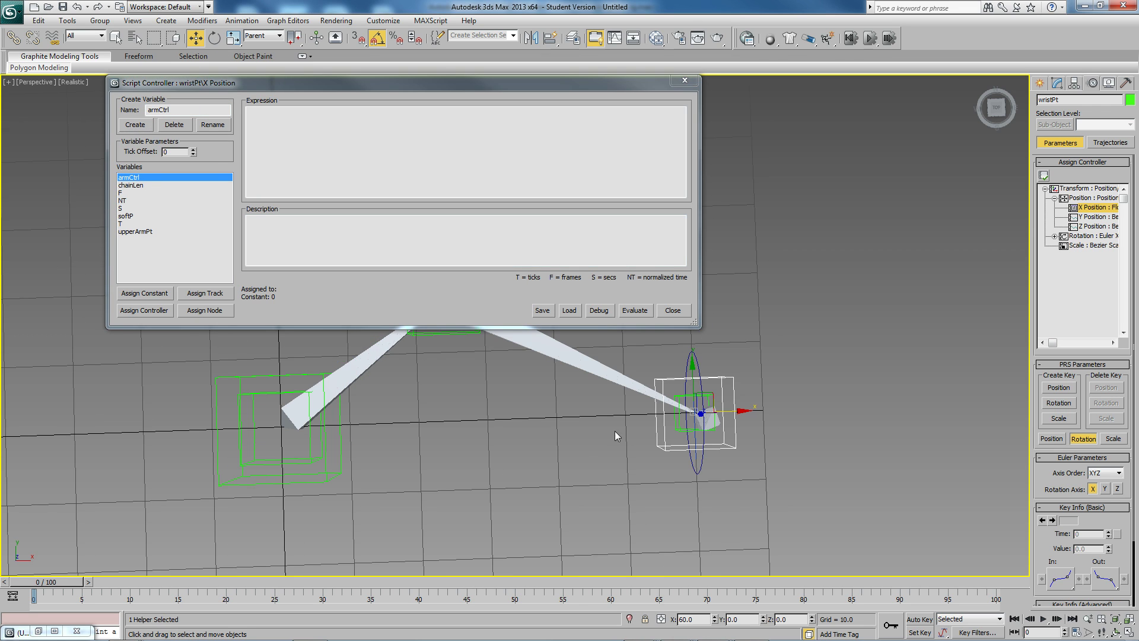
pyautogui.click(700, 361)
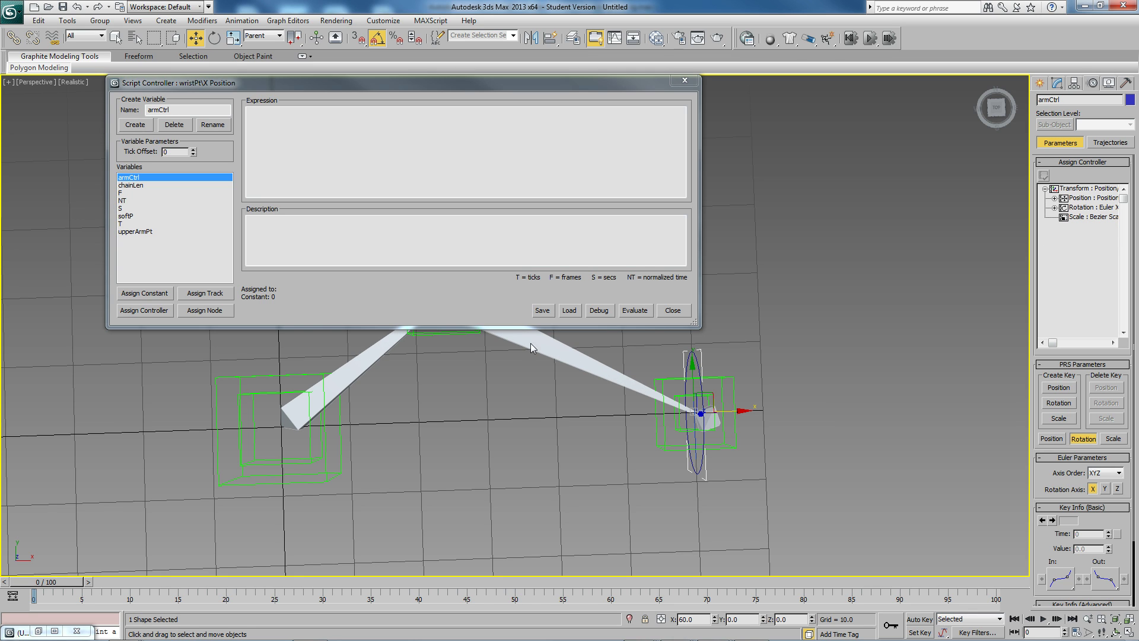
pyautogui.click(130, 178)
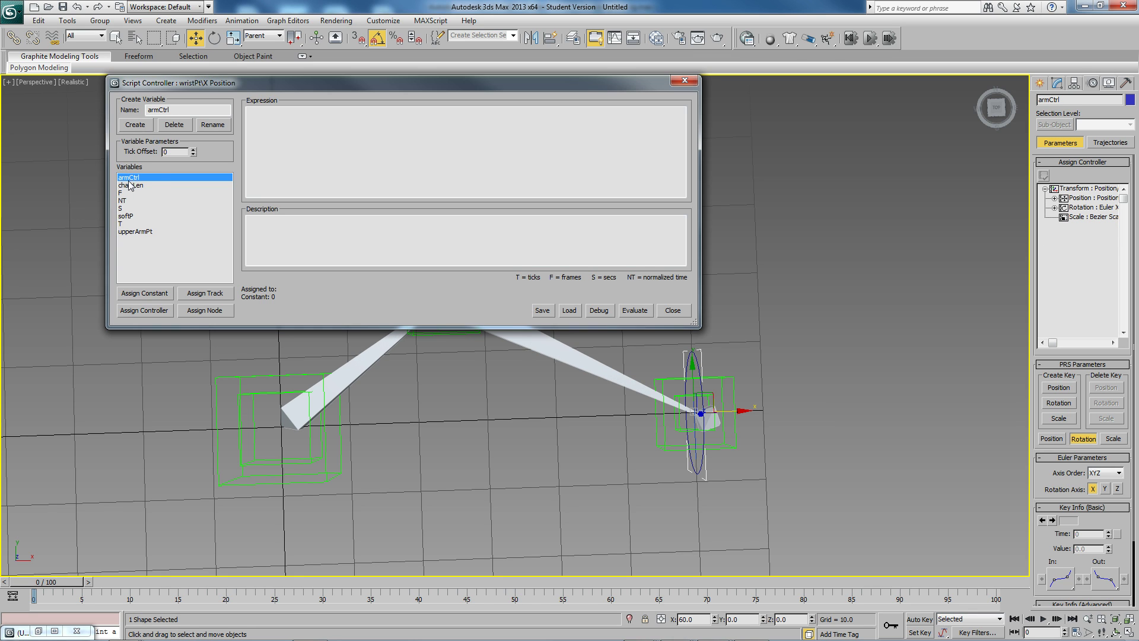
pyautogui.click(145, 293)
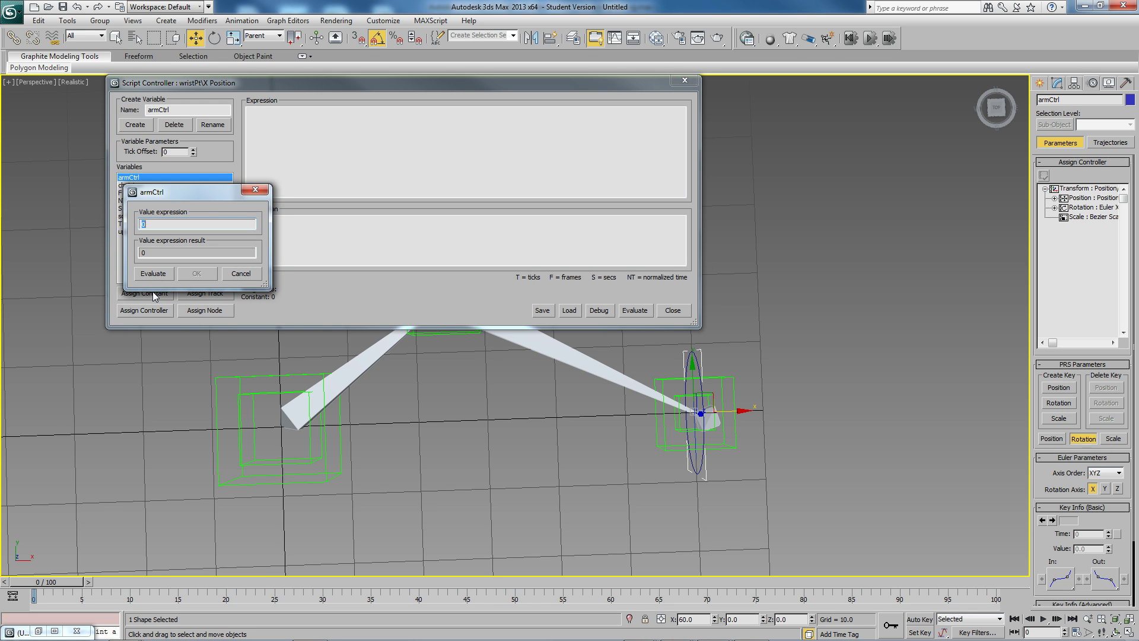
pyautogui.write('$armCtrl')
pyautogui.click(196, 273)
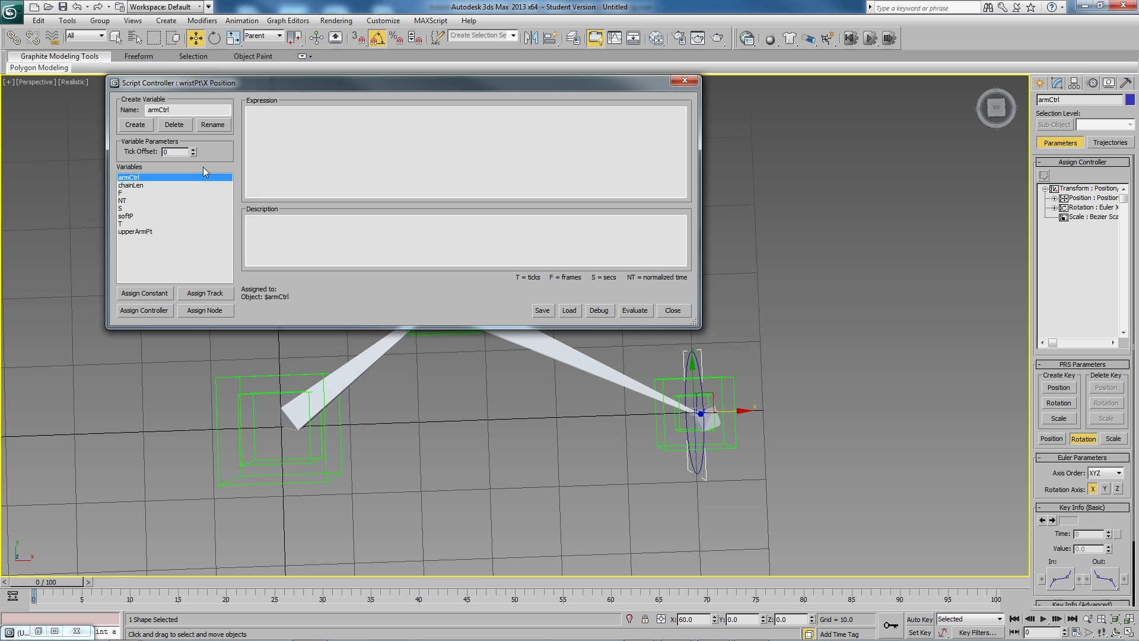
# - Assign the constant 70 to the chainLen variable
pyautogui.moveTo(525, 393); pyautogui.dragTo(526, 422, button='middle')
pyautogui.click(132, 185)
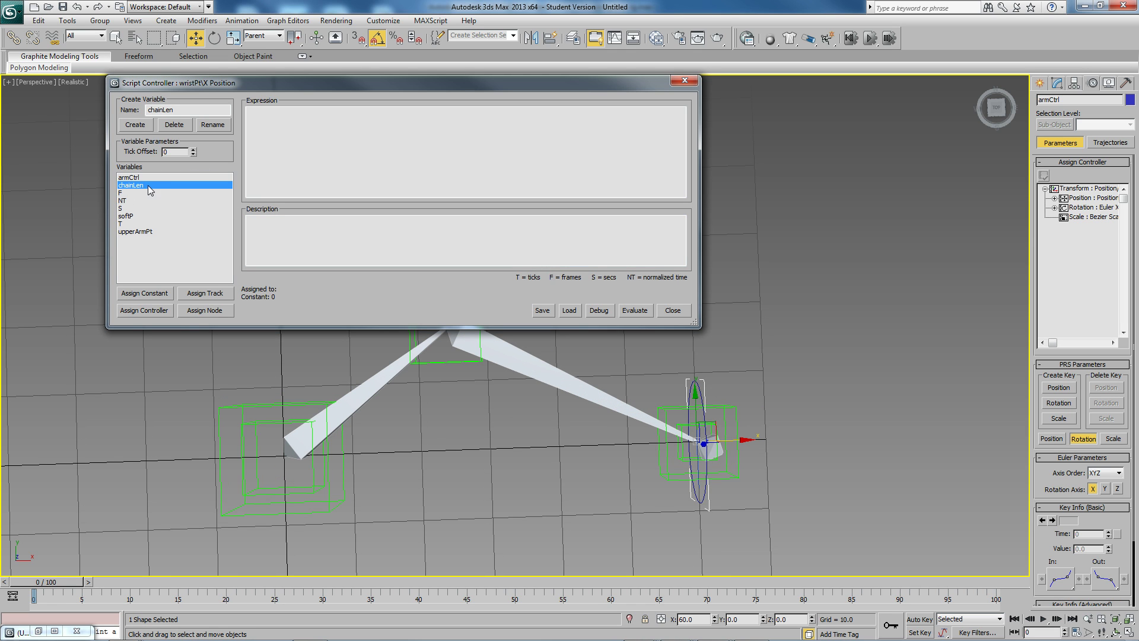
pyautogui.click(155, 295)
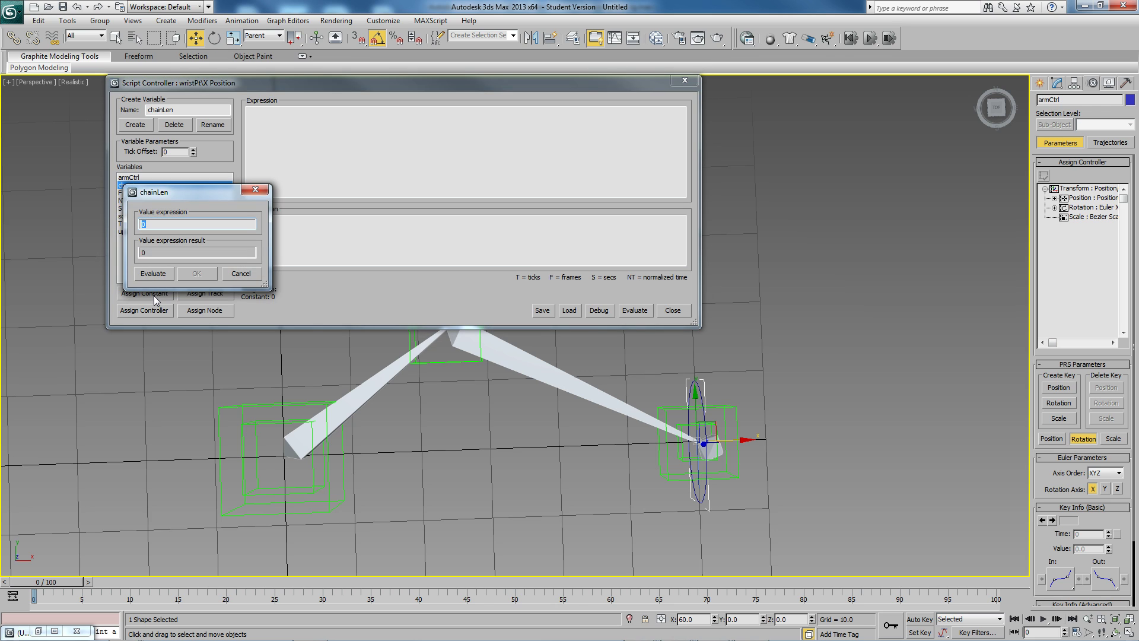
pyautogui.write('70')
pyautogui.click(197, 273)
# - Assign the softP variable to the softP track of the armIK attributes in armCtrl's Attribute Holder modifier
pyautogui.click(140, 216)
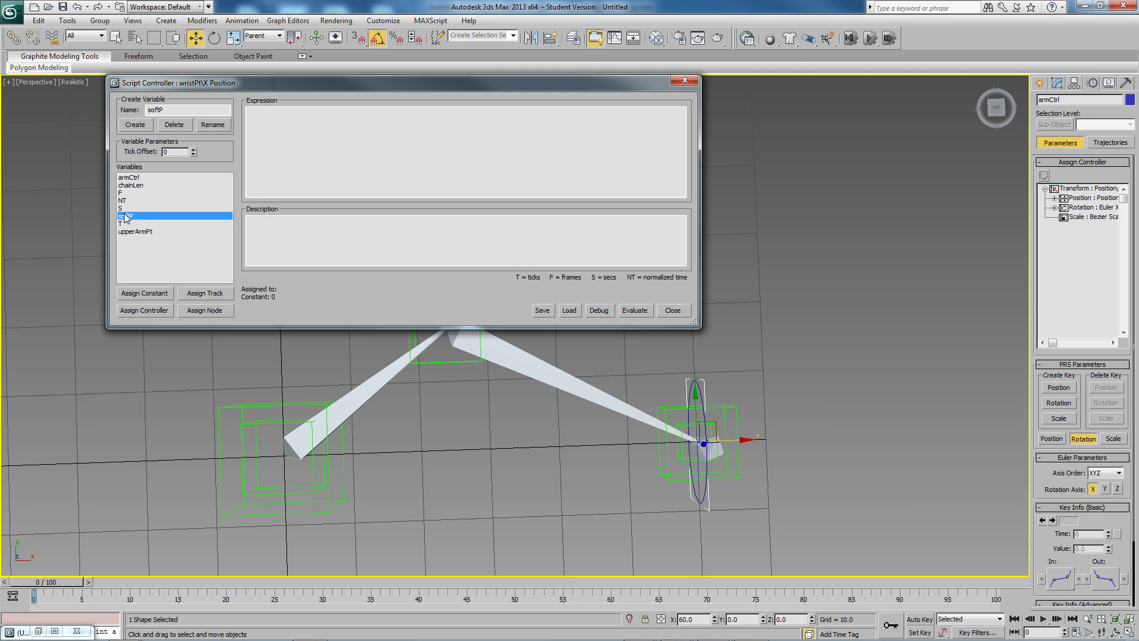
pyautogui.click(205, 293)
pyautogui.rightClick(234, 247)
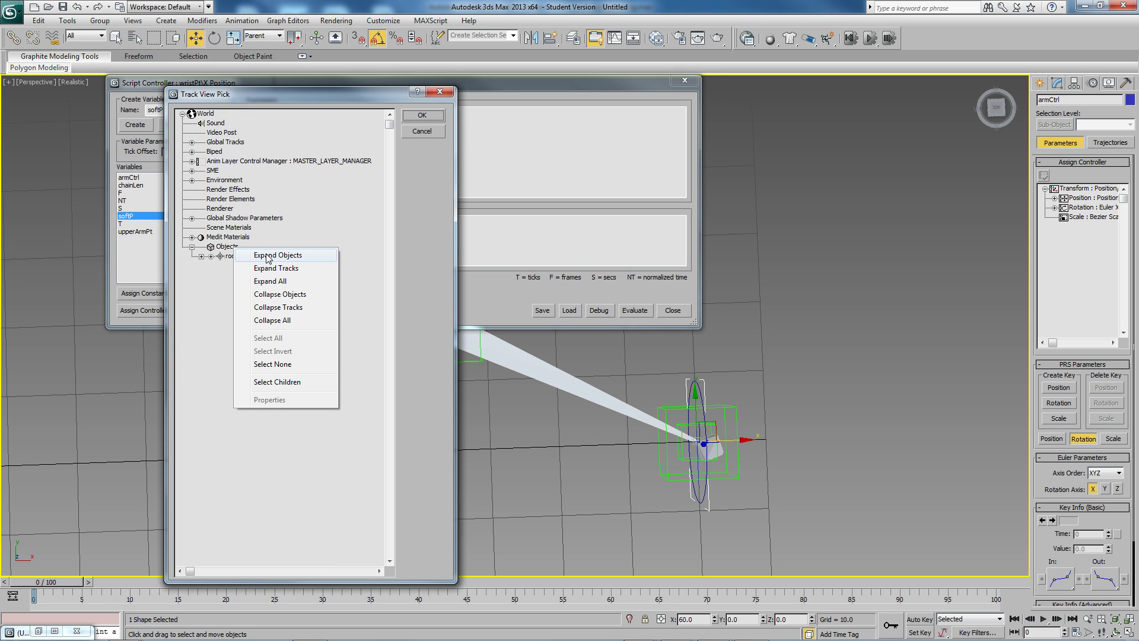
pyautogui.click(277, 256)
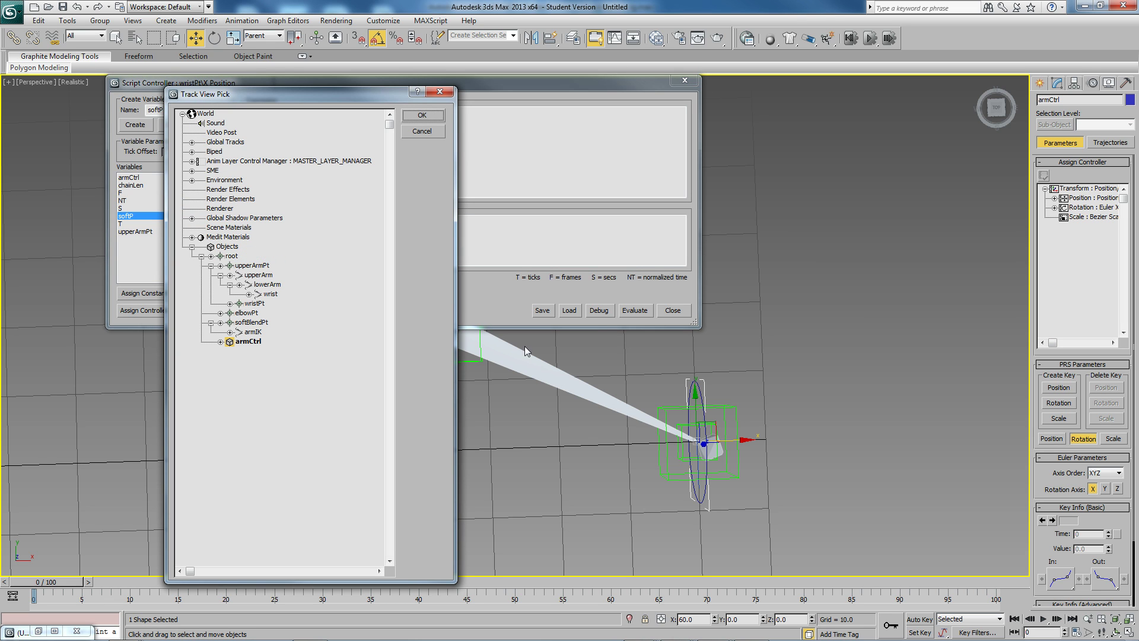
pyautogui.click(221, 342)
pyautogui.click(229, 361)
pyautogui.click(239, 369)
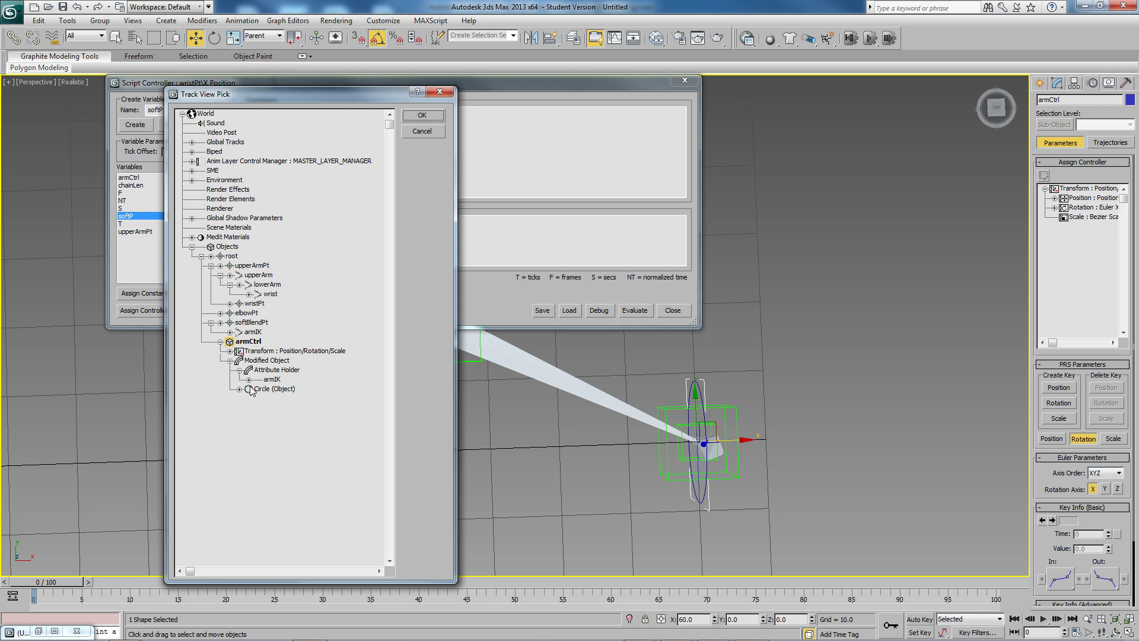
pyautogui.click(250, 379)
pyautogui.click(279, 408)
pyautogui.click(422, 115)
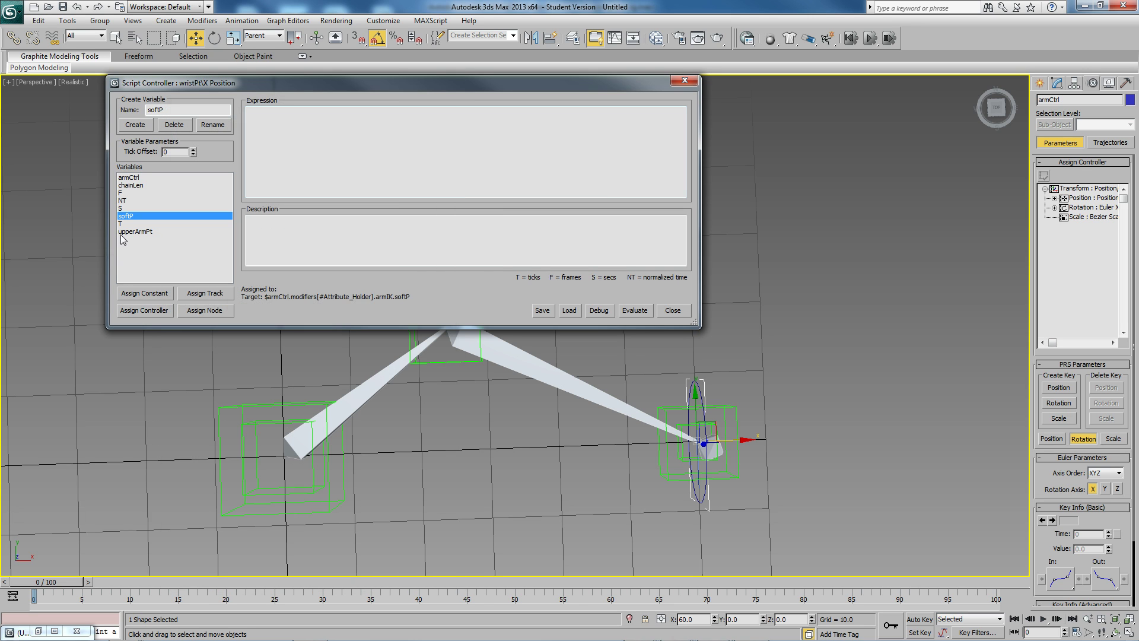
# - Assign the $upperArmPt object as the constant of the upperArmPt variable and make the script expression ready for entry
pyautogui.click(135, 231)
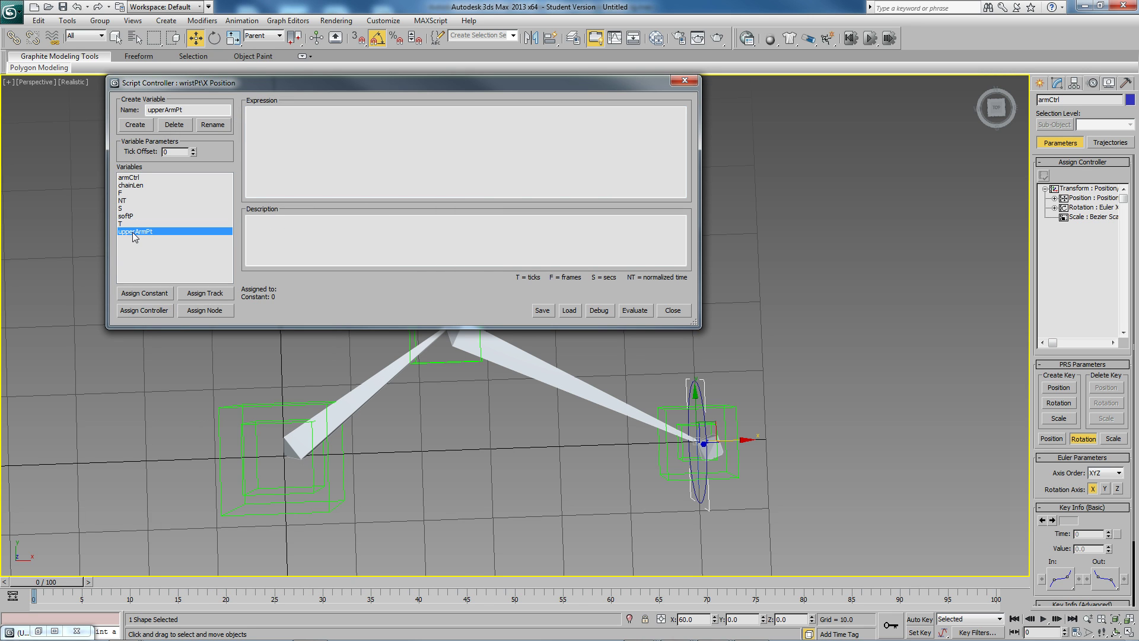
pyautogui.click(278, 425)
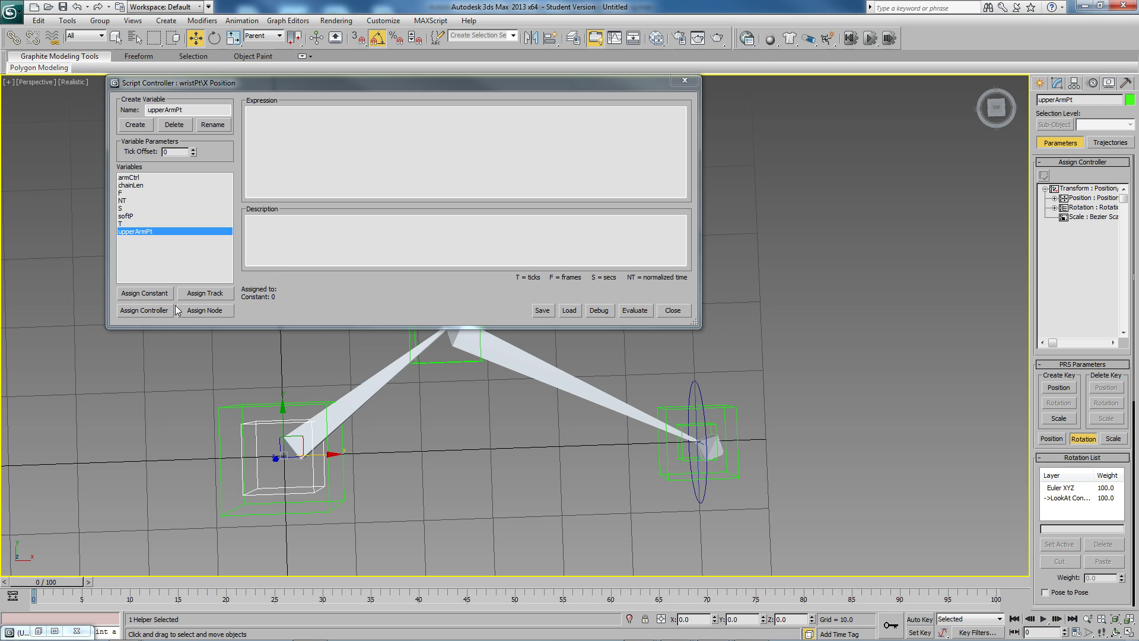
pyautogui.click(162, 294)
pyautogui.write('$')
pyautogui.click(200, 270)
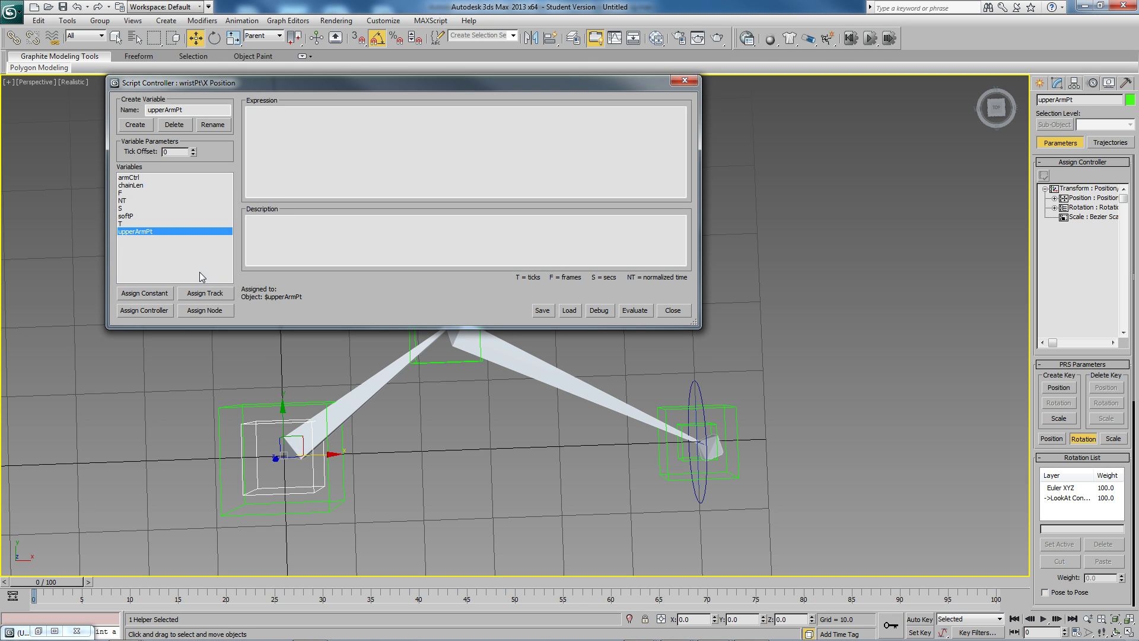
pyautogui.click(284, 186)
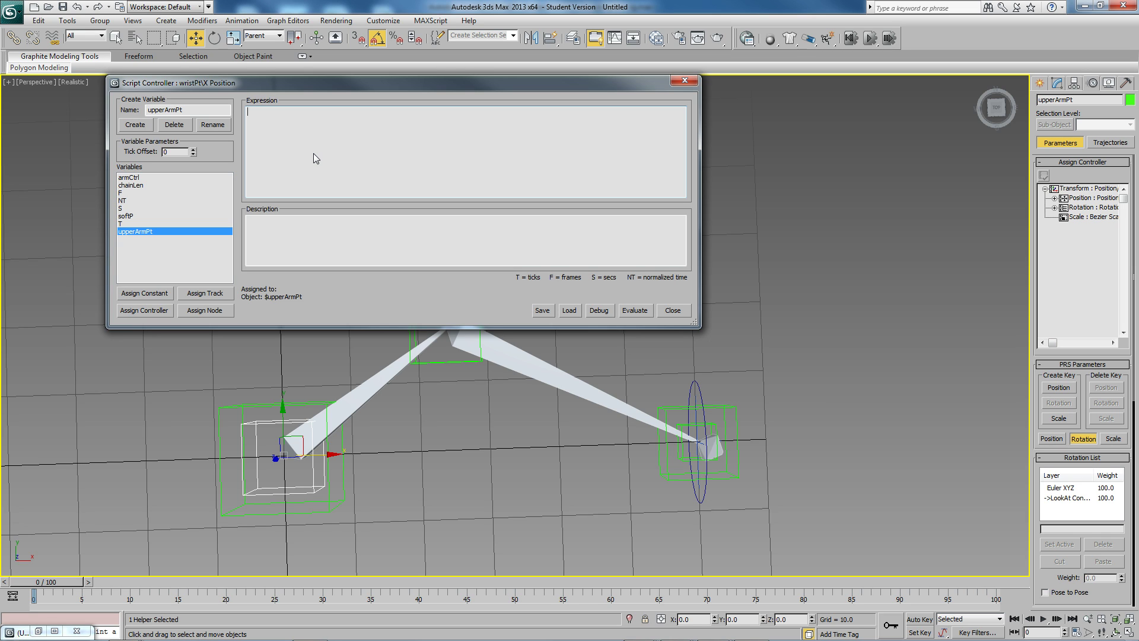
# - Write the first expression lines: controlDist = distance upperArmPt armCtrl, and softPos = controlDist
pyautogui.write('controlDist =')
pyautogui.write('distance upperArmPt armCtrl')
pyautogui.press('Return')
pyautogui.write('softPos')
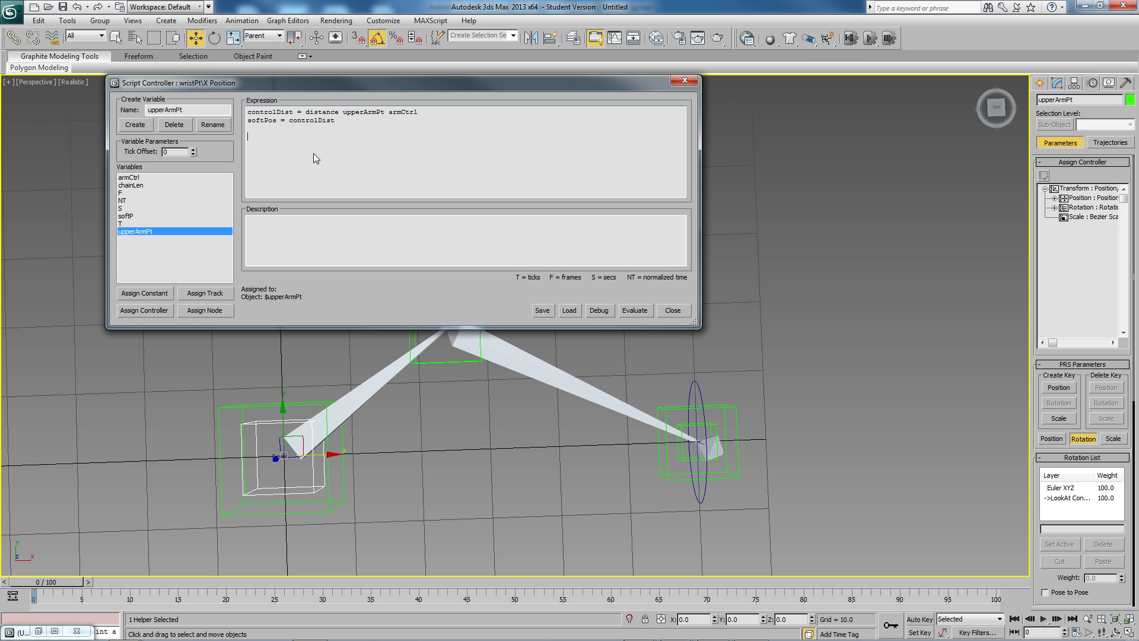
# - Add an "if controlDist > (chainLen - softP) then" block with a parenthesized softPos = line, followed by softPt as the script's last line
pyautogui.press('Return')
pyautogui.press('Return')
pyautogui.write('if contro')
pyautogui.write('nLen - softP) then')
pyautogui.press('Return')
pyautogui.write('(')
pyautogui.press('Return')
pyautogui.press('Return')
pyautogui.write(')')
pyautogui.press('Up')
pyautogui.write('softPsoftP')
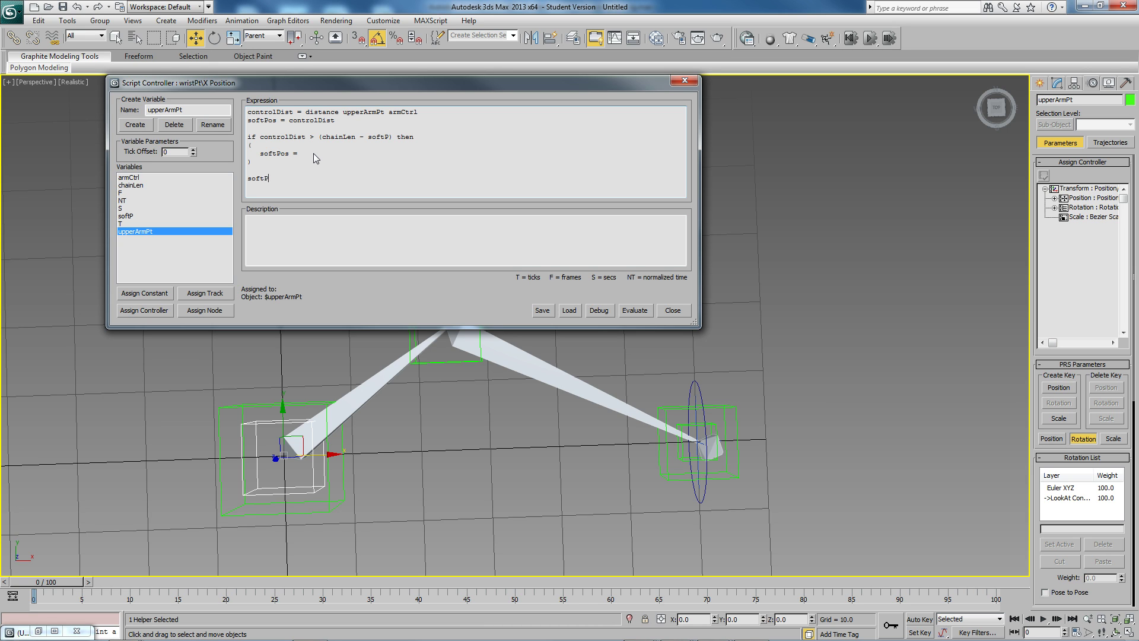
pyautogui.write('t')
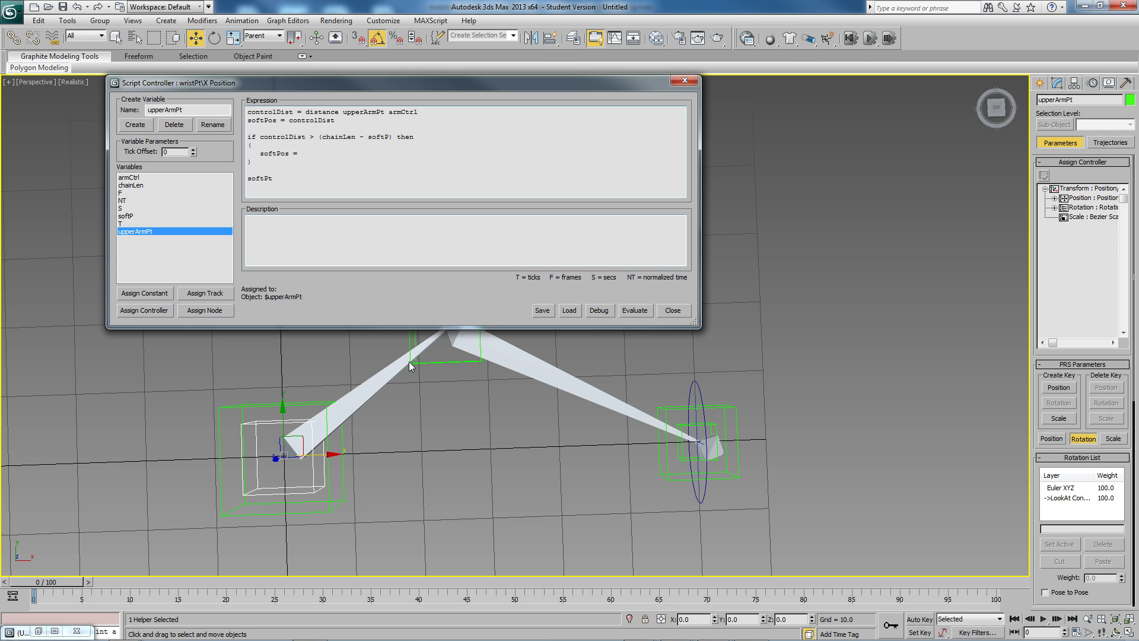
# - Review the constant assigned to chainLen, and show armCtrl's IK Arm Controls to try Soft at 10
pyautogui.moveTo(408, 361); pyautogui.dragTo(428, 411, button='middle')
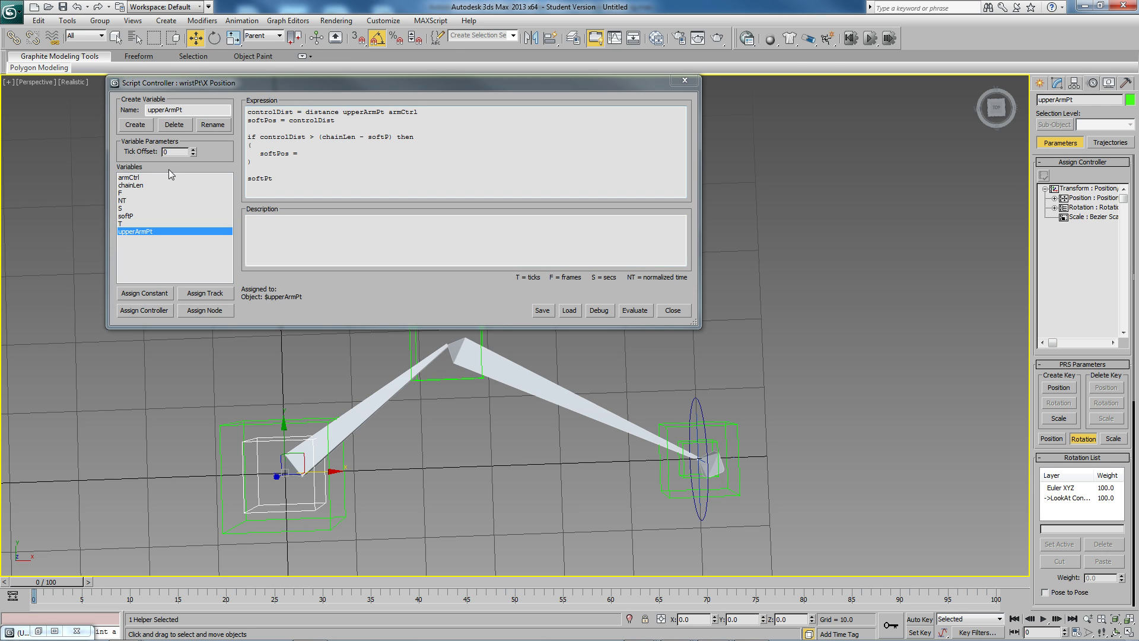
pyautogui.click(137, 185)
pyautogui.click(373, 137)
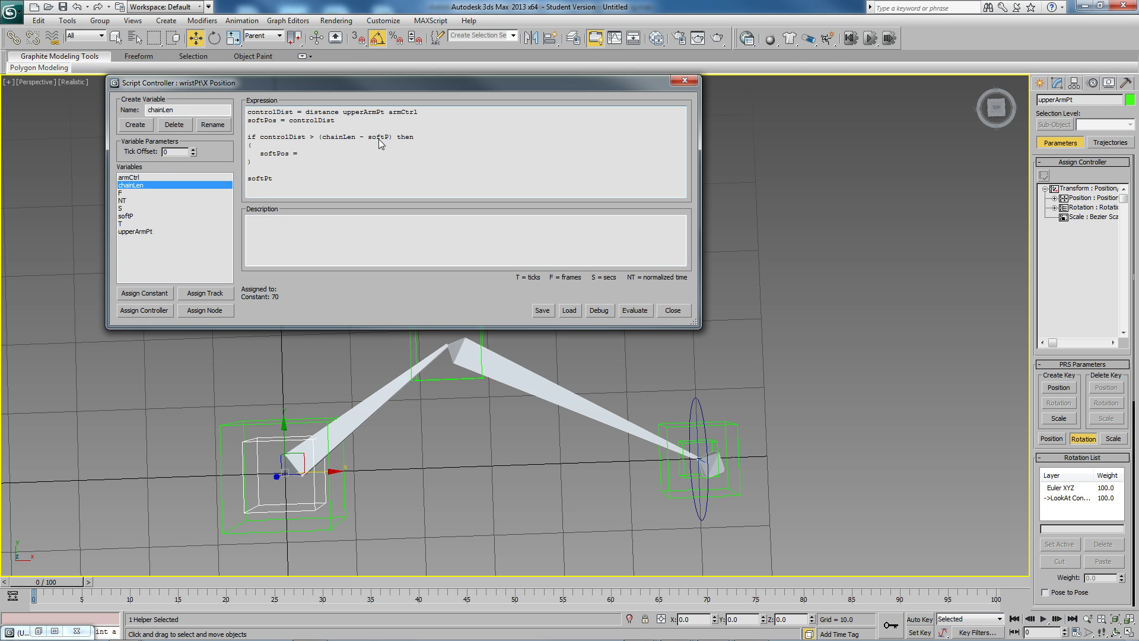
pyautogui.click(703, 409)
pyautogui.click(1057, 84)
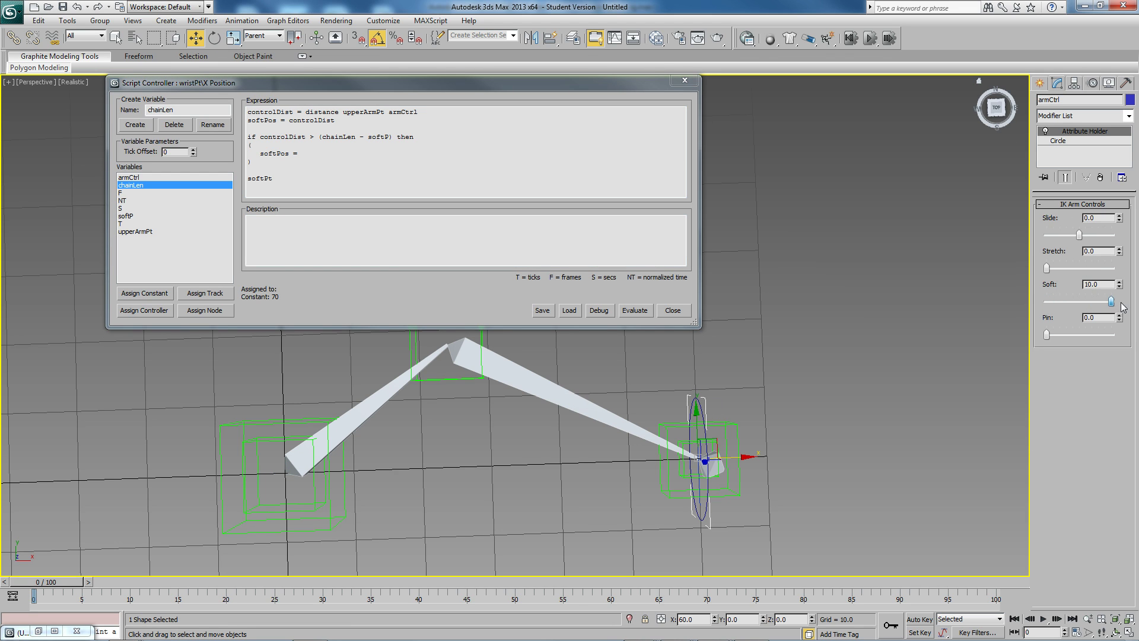
# - Complete the formula as softPos = chainLen - softP * exp(-(controlDist - (chainLen - softP)) / softP) and evaluate the script
pyautogui.click(314, 155)
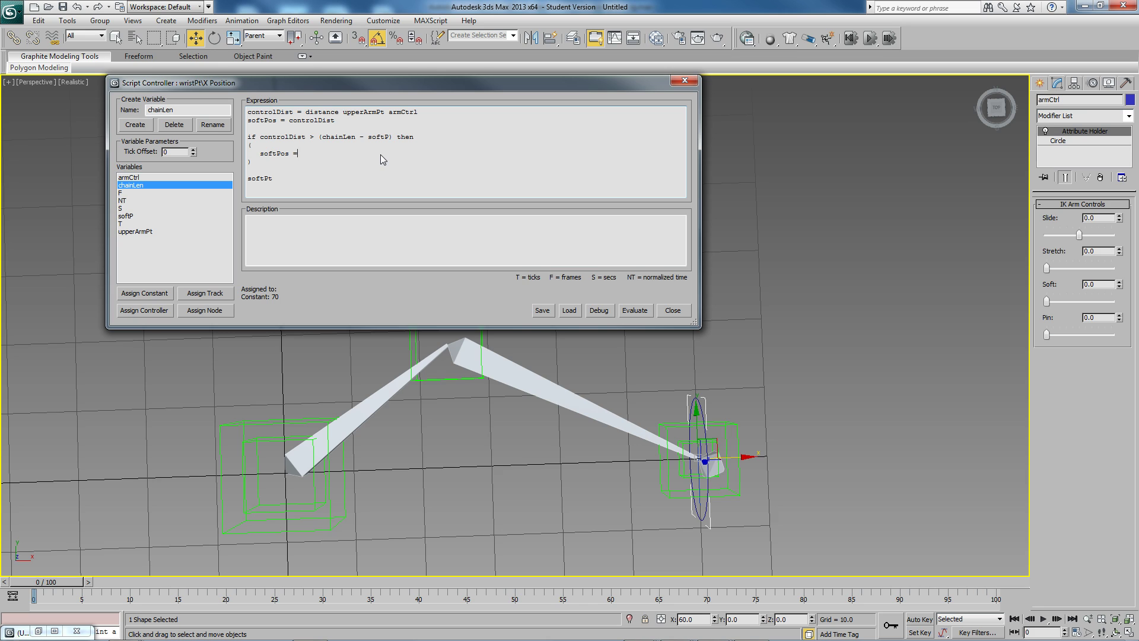
pyautogui.write('chainLen')
pyautogui.write('-')
pyautogui.write('(controlDist - (chainLen - softP))')
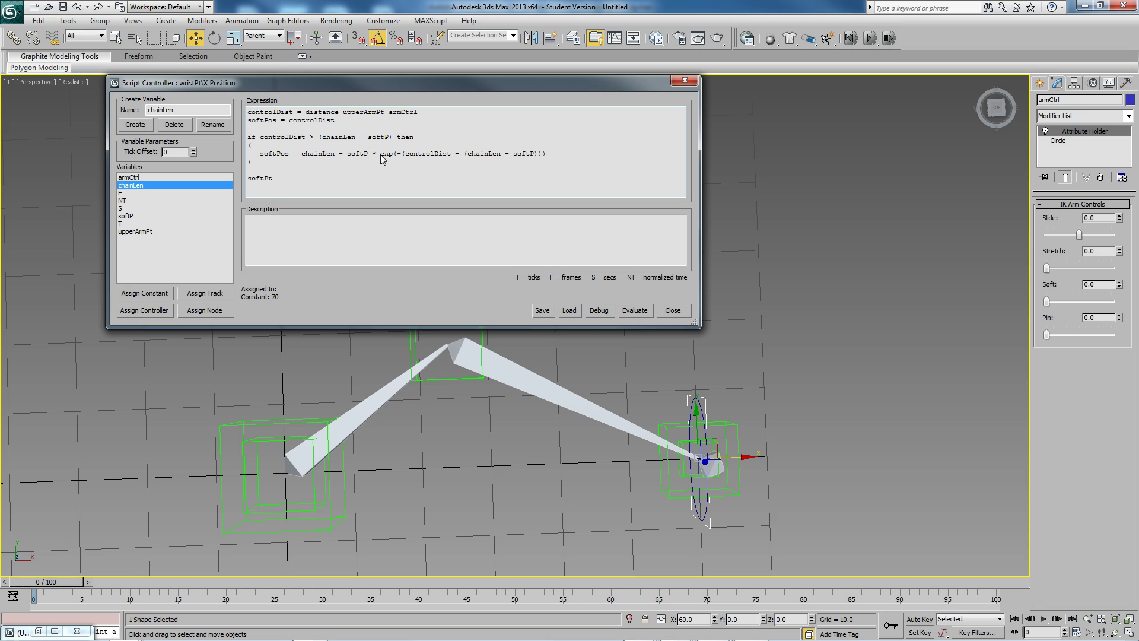
pyautogui.write('/')
pyautogui.press('BackSpace')
pyautogui.write('softP')
pyautogui.click(646, 307)
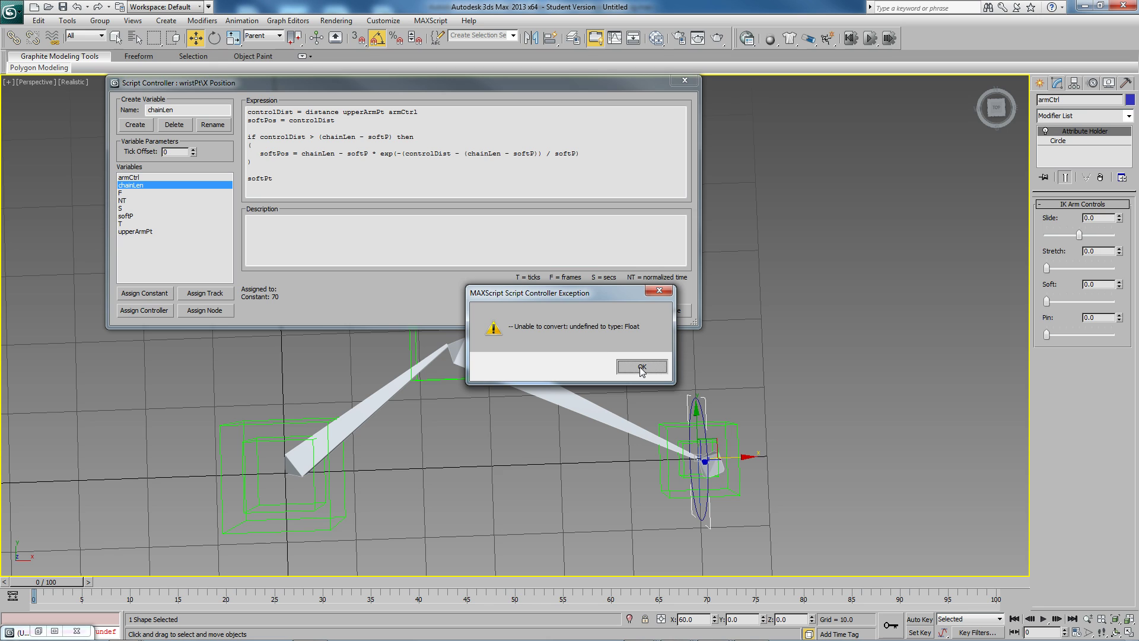
pyautogui.click(641, 367)
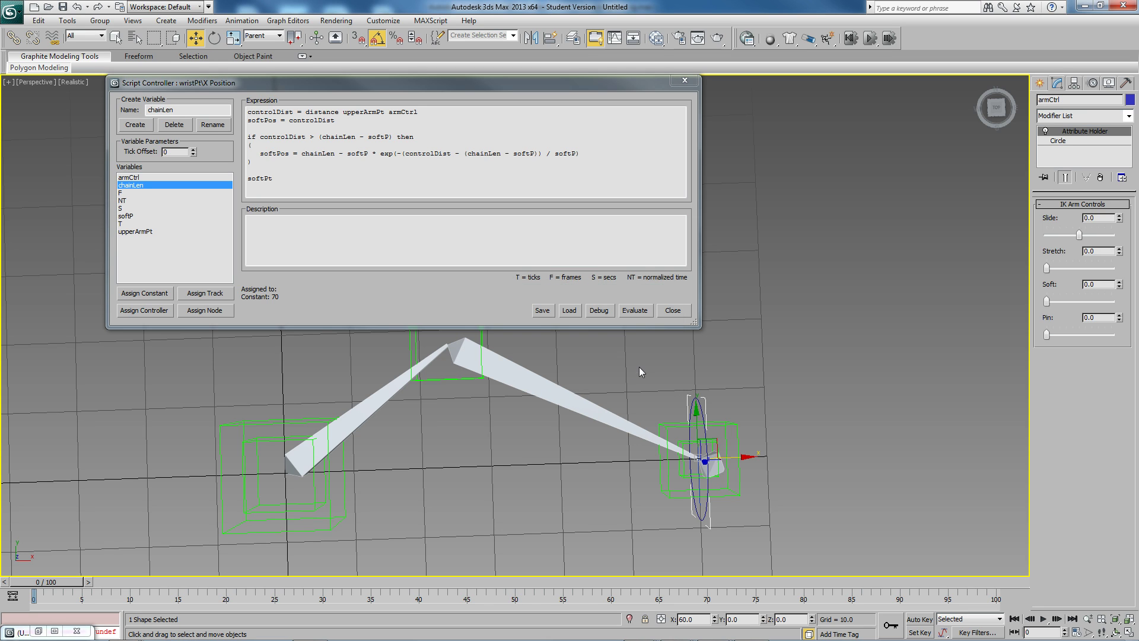
# - Check the assignments of the upperArmPt, armCtrl, chainLen and softP variables for the cause of the script error
pyautogui.click(286, 115)
pyautogui.press('End')
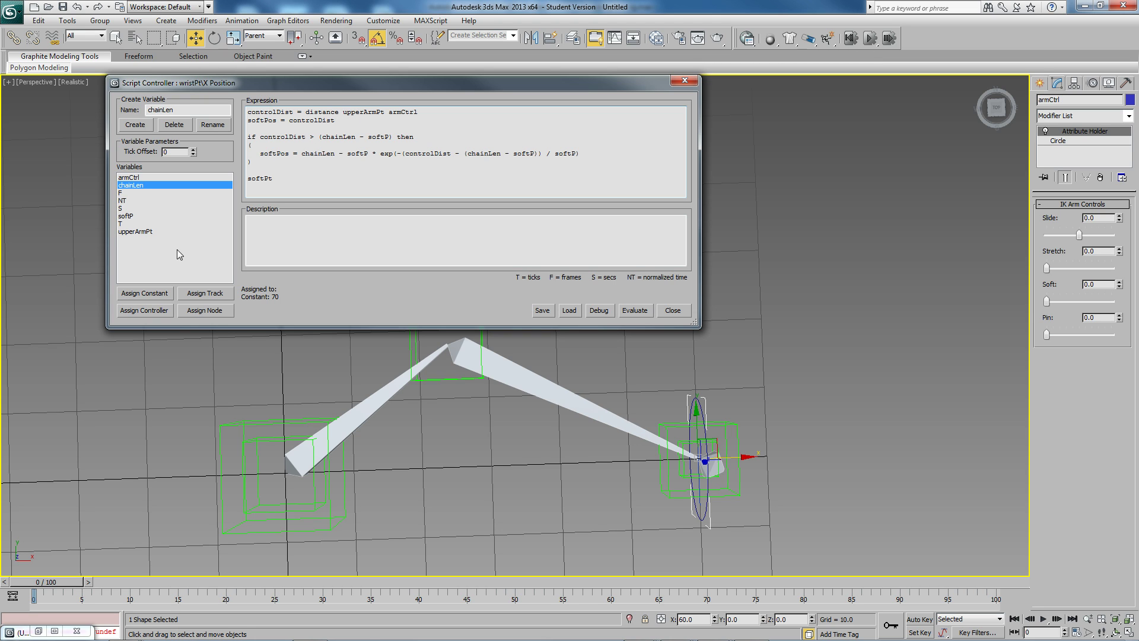
pyautogui.click(140, 232)
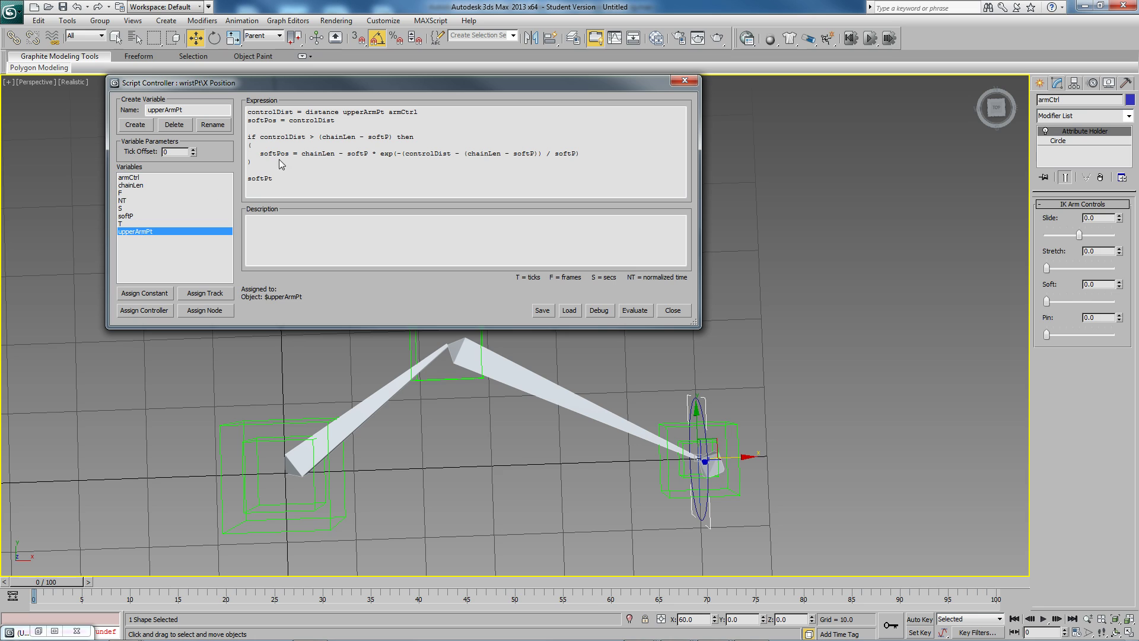
pyautogui.click(131, 178)
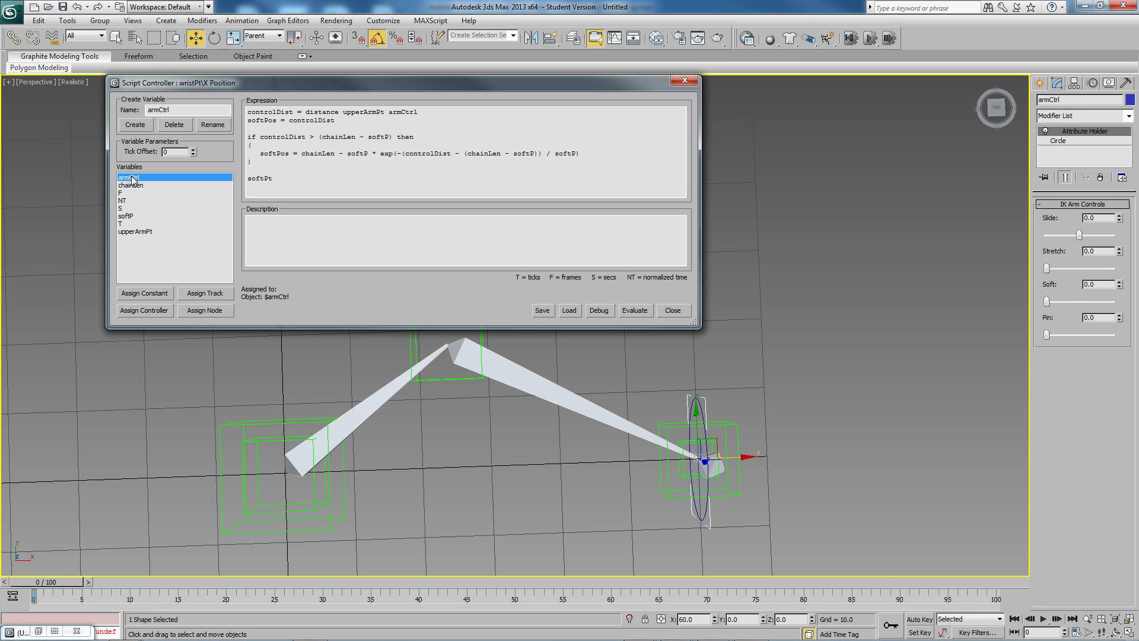
pyautogui.click(136, 231)
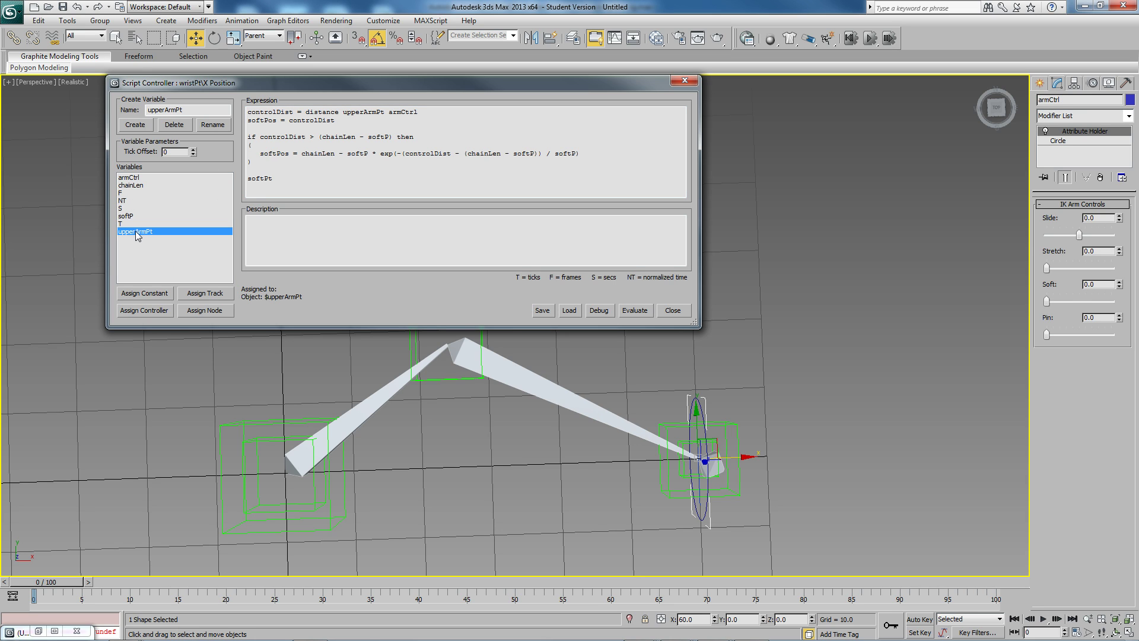
pyautogui.click(137, 186)
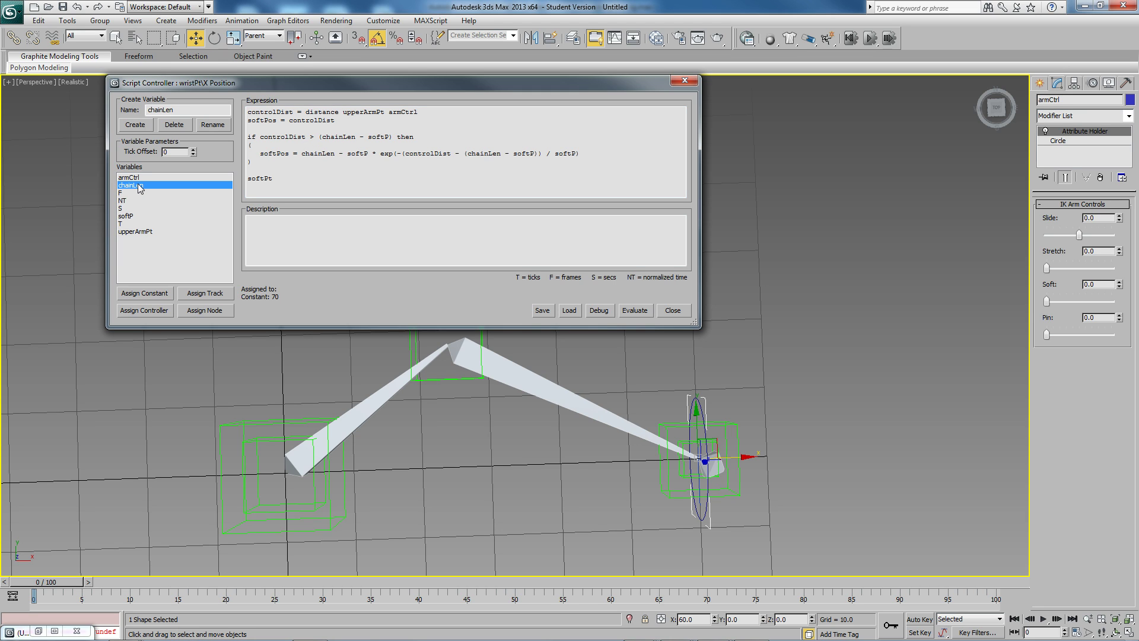
pyautogui.click(128, 217)
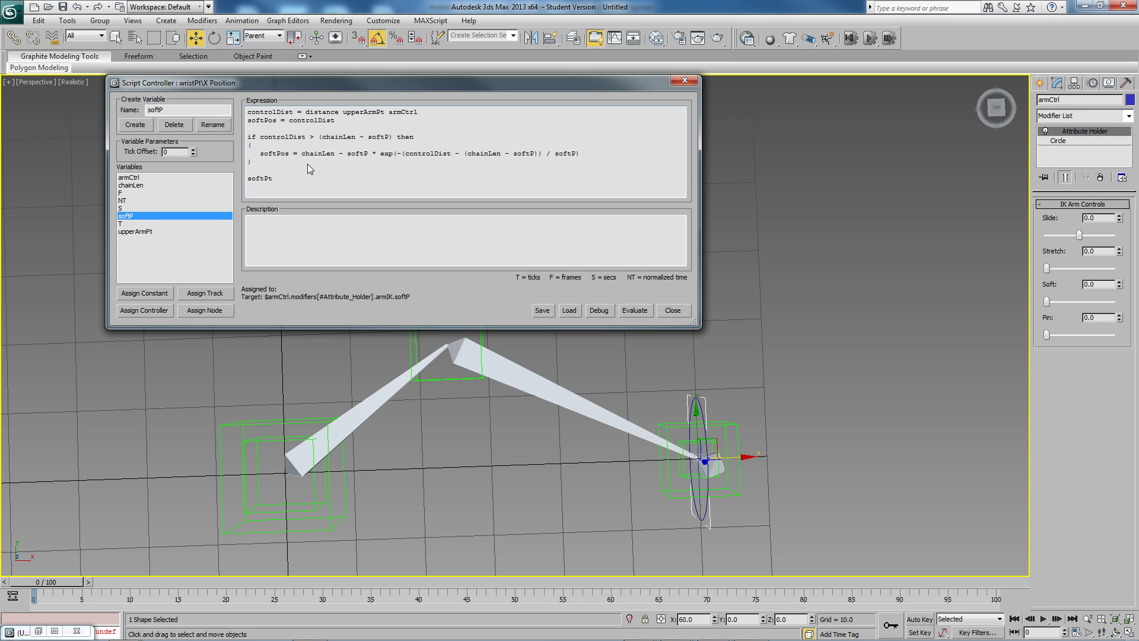
# - Correct the script's last line to softPos and evaluate the expression
pyautogui.click(274, 178)
pyautogui.press('BackSpace')
pyautogui.write('os')
pyautogui.click(646, 315)
# - Move armCtrl to about X 46, Y -12 to test how wristPt follows it within the chain length
pyautogui.moveTo(725, 449); pyautogui.dragTo(625, 409, button='middle')
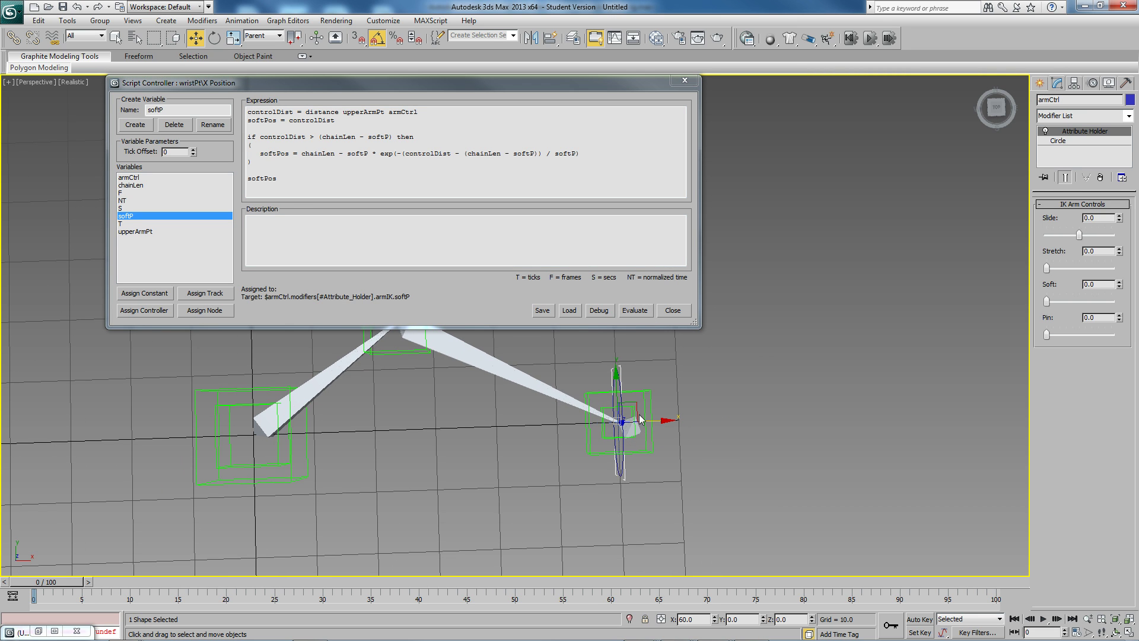
pyautogui.moveTo(640, 415); pyautogui.dragTo(579, 440)
pyautogui.click(590, 443)
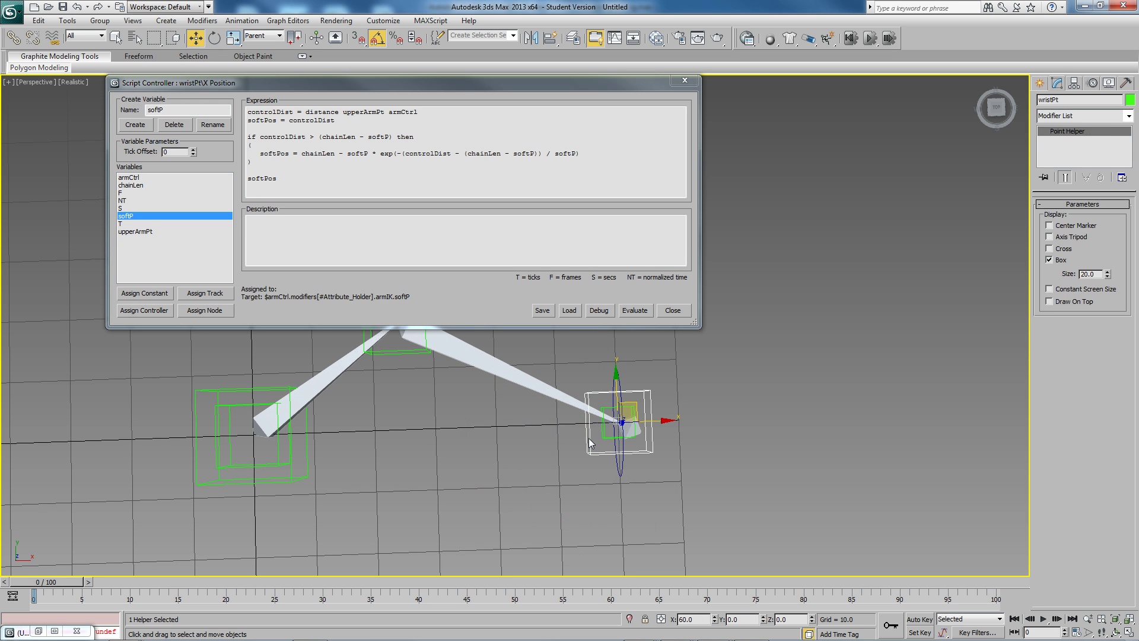
pyautogui.click(620, 388)
pyautogui.moveTo(633, 414); pyautogui.dragTo(548, 494)
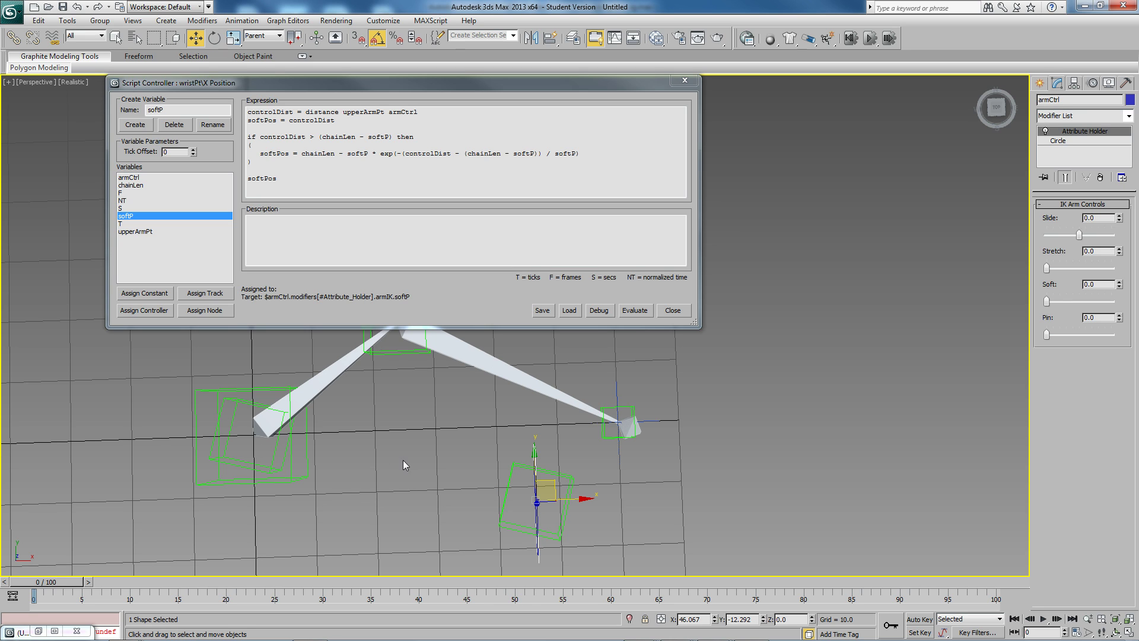
# - Check wristPt's axes and position, and move armCtrl beyond the chain length to about X 97, Y -2
pyautogui.click(509, 493)
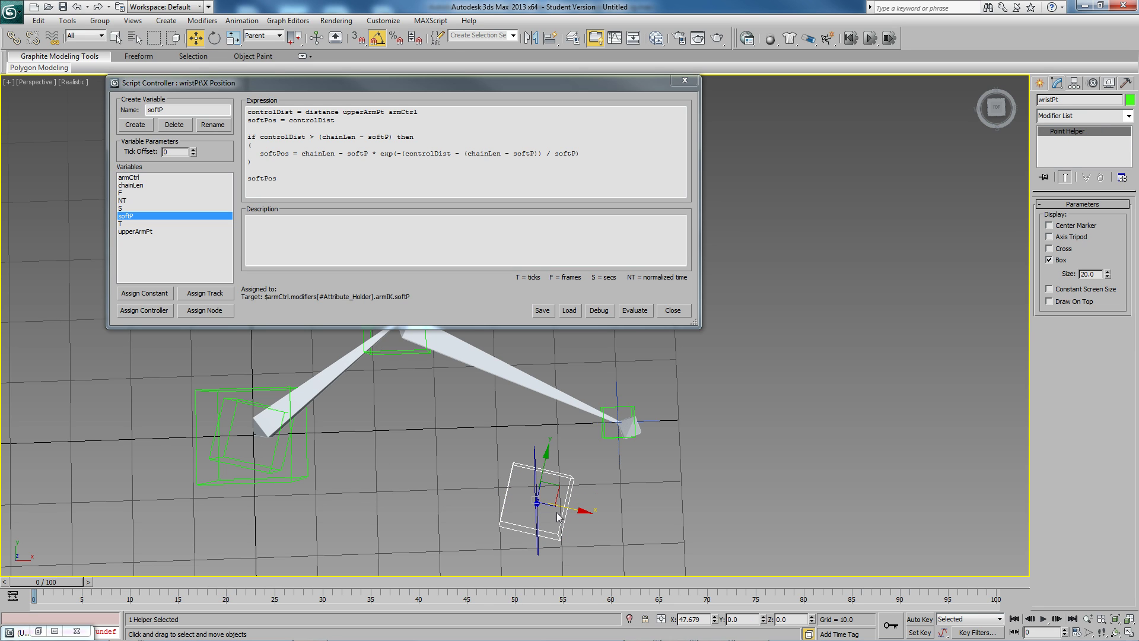
pyautogui.click(537, 471)
pyautogui.moveTo(543, 487); pyautogui.dragTo(868, 413)
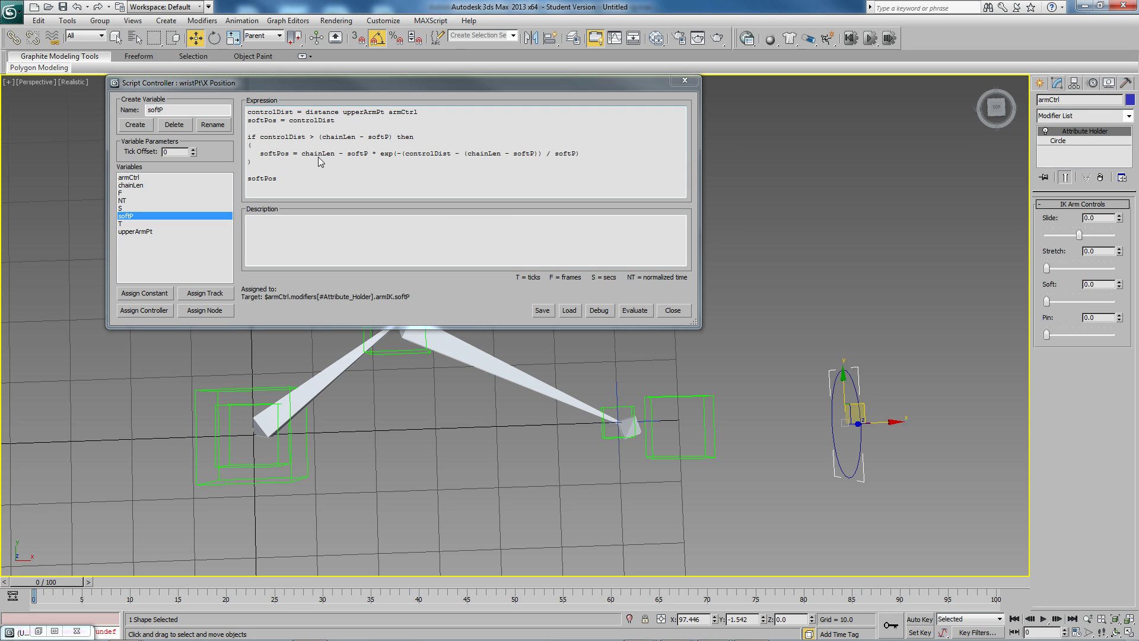
# - Review the chainLen - softP part of the formula and move armCtrl back to X 60, Y 0, Z 0
pyautogui.moveTo(309, 155); pyautogui.dragTo(374, 157)
pyautogui.middleClick(717, 417)
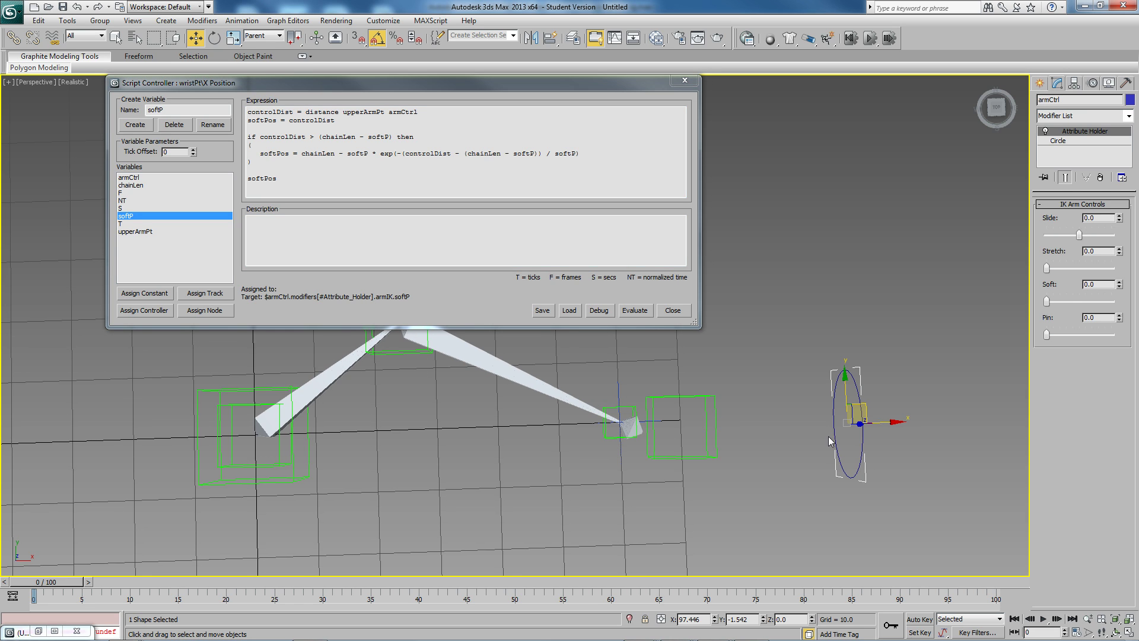
pyautogui.moveTo(842, 446); pyautogui.dragTo(852, 436, button='middle')
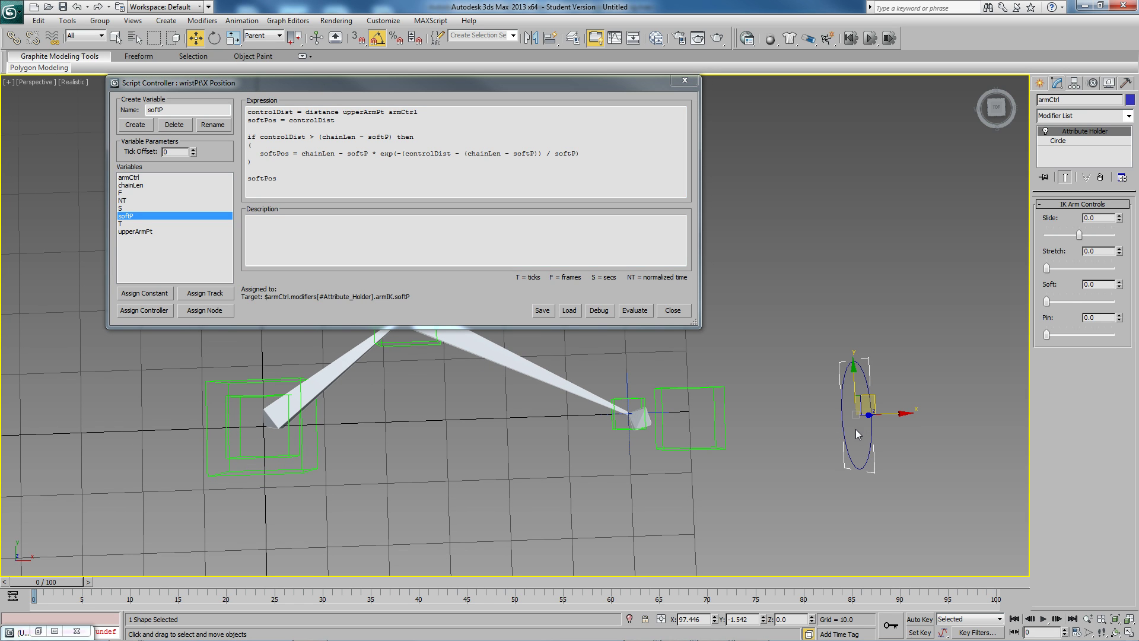
pyautogui.moveTo(856, 418); pyautogui.dragTo(847, 419)
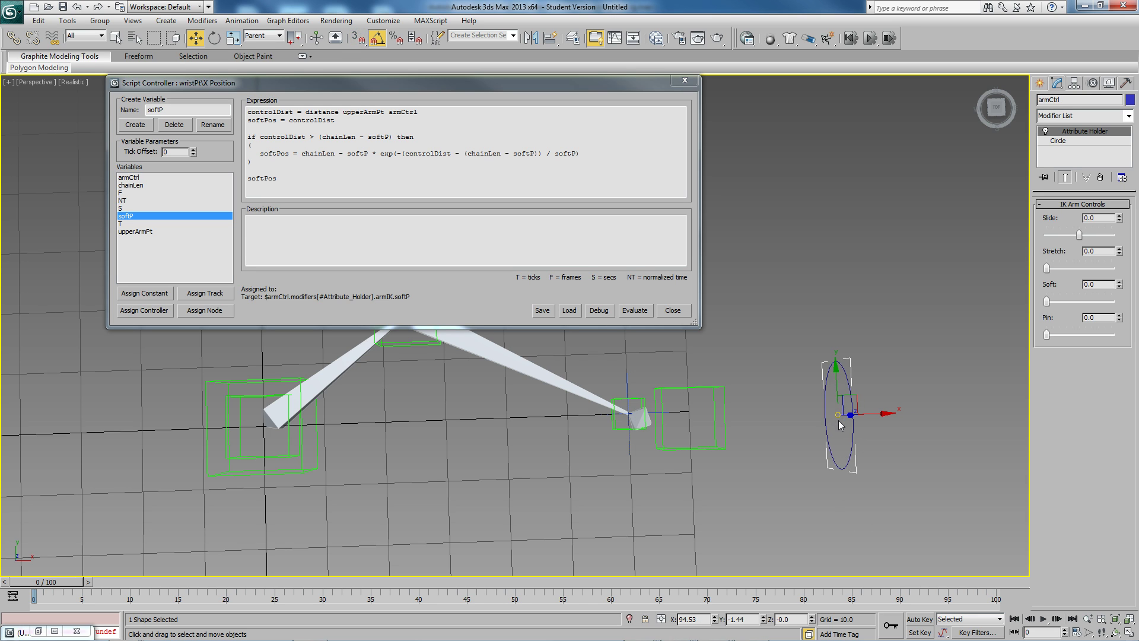
pyautogui.moveTo(840, 425); pyautogui.dragTo(622, 425)
pyautogui.moveTo(594, 443); pyautogui.dragTo(595, 462, button='middle')
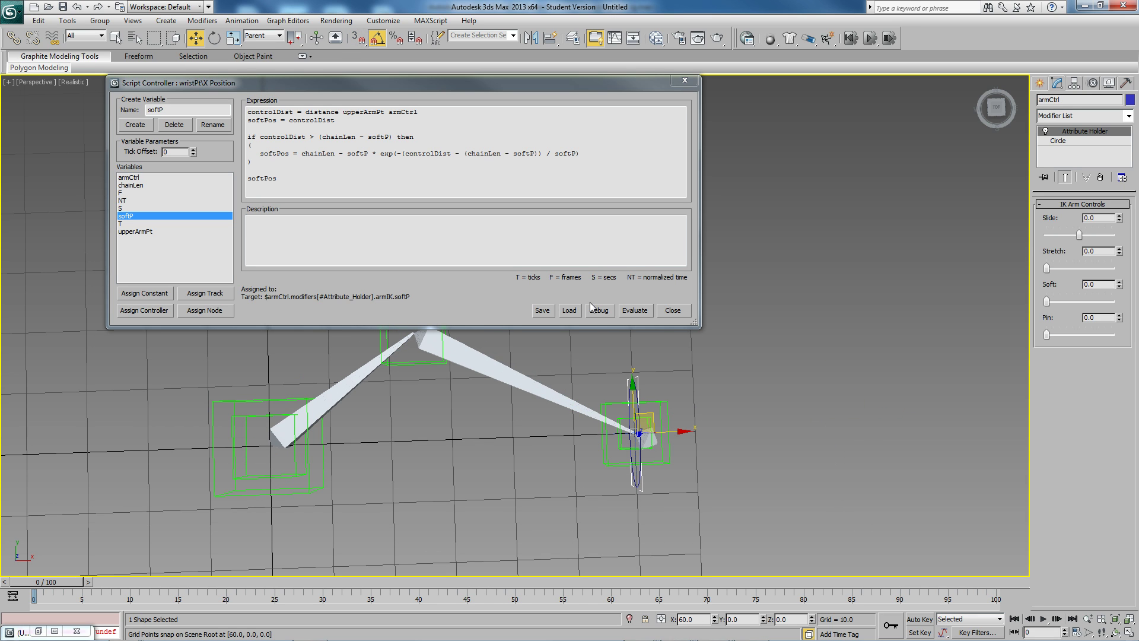
# - Move the Script Controller window clear of the arm and switch to the softPos example document in Word to read the softP = 0 case
pyautogui.moveTo(618, 89); pyautogui.dragTo(1024, 79)
pyautogui.moveTo(513, 175); pyautogui.dragTo(615, 166)
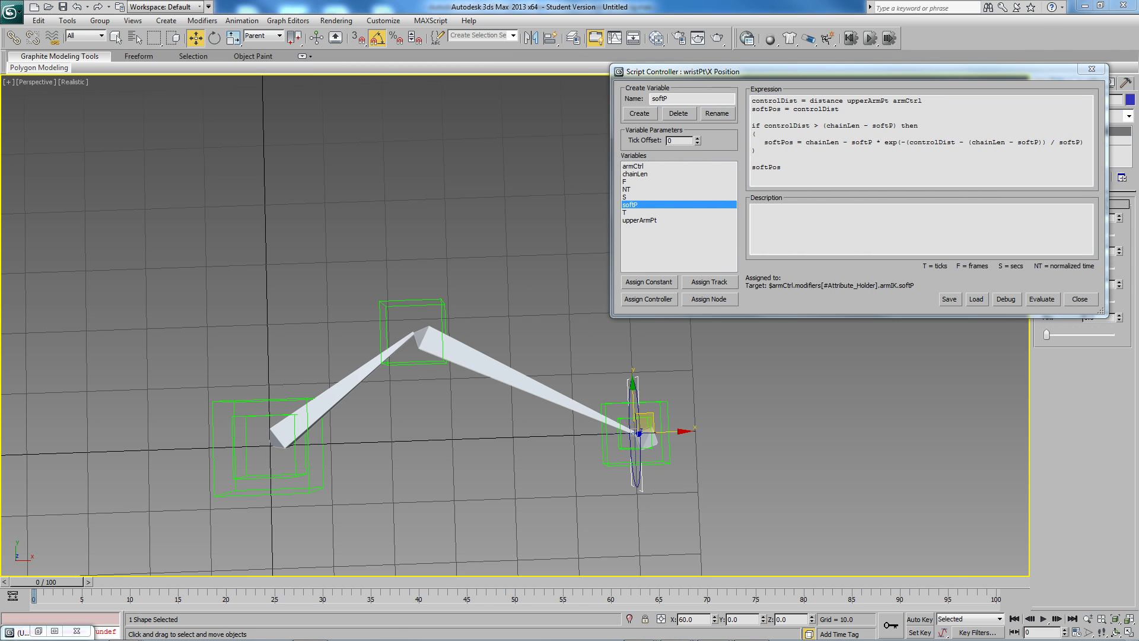
pyautogui.hotkey('alt', 'Tab')
pyautogui.moveTo(511, 59); pyautogui.dragTo(547, 47)
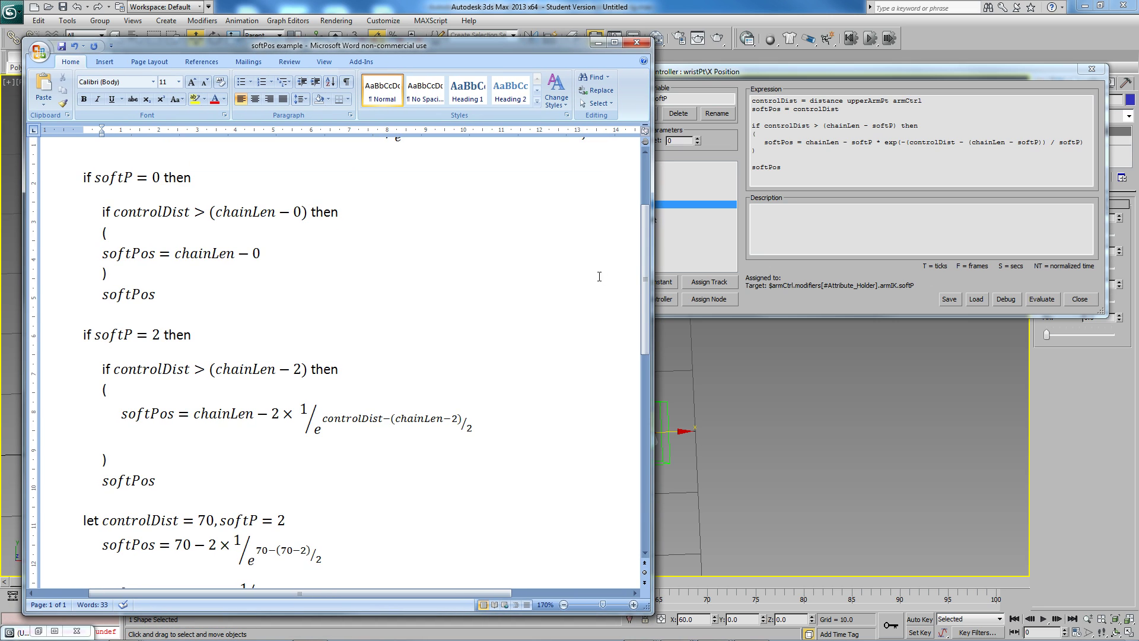
pyautogui.moveTo(644, 247); pyautogui.dragTo(644, 211)
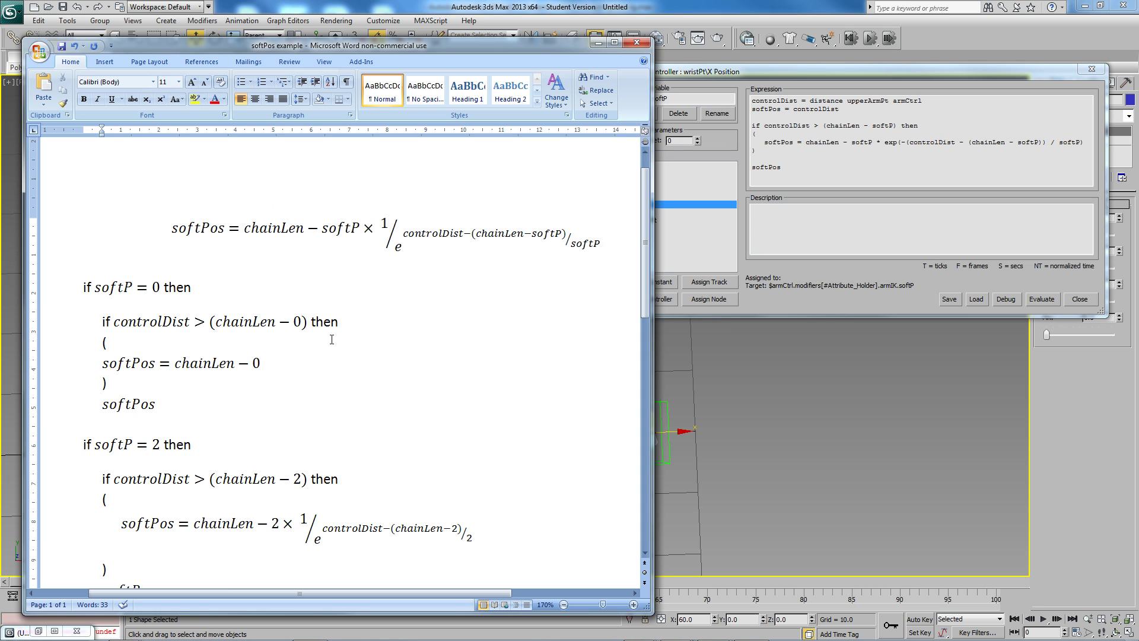
pyautogui.scroll(-1, 177, 348)
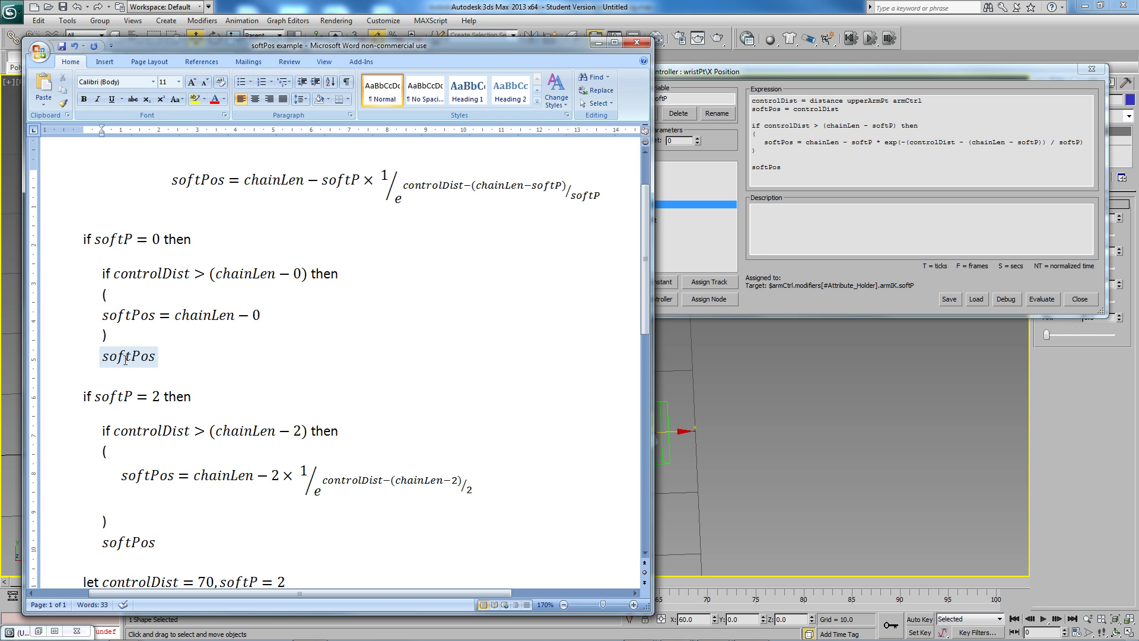
pyautogui.moveTo(529, 49); pyautogui.dragTo(315, 56)
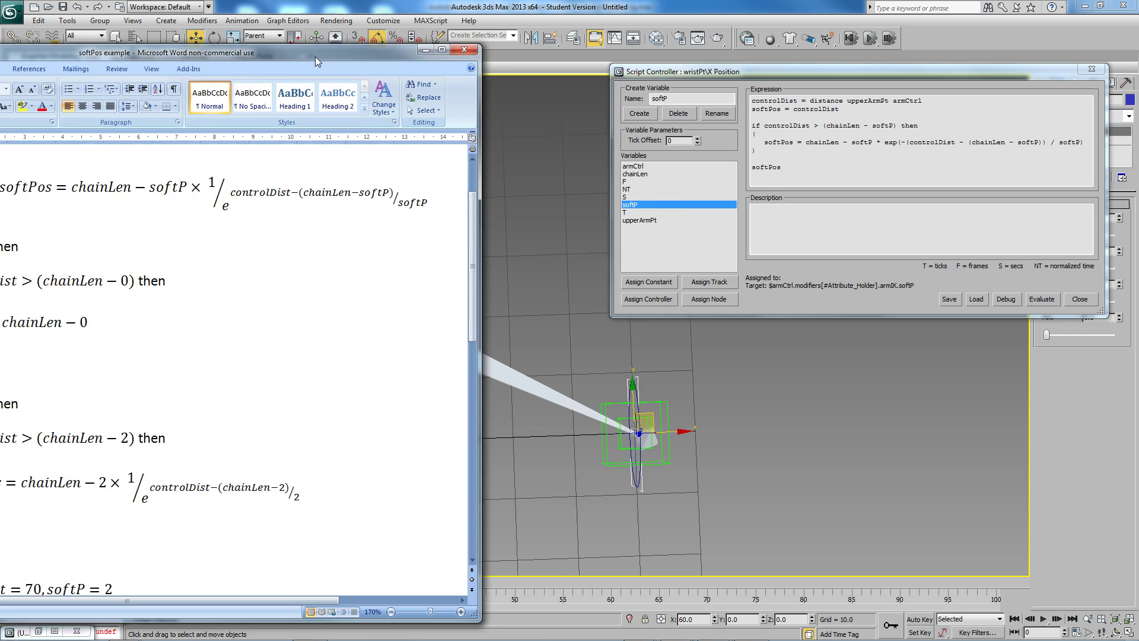
pyautogui.click(425, 49)
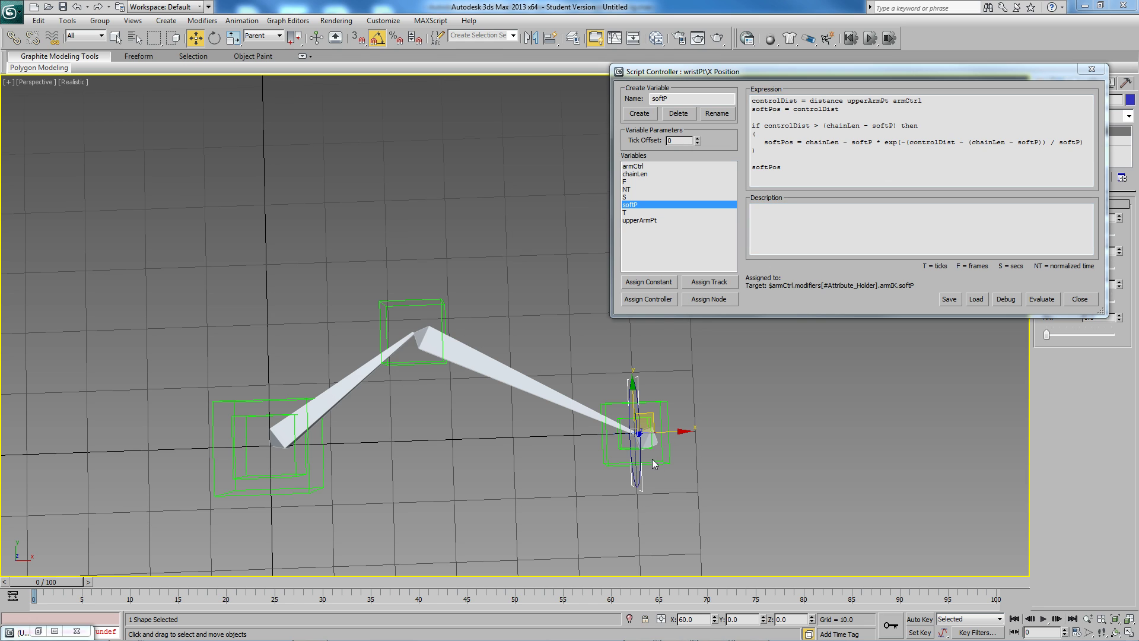
# - Test the softP = 0 behaviour by moving armCtrl to about X 45, out to about X 97, and back to about X 65
pyautogui.moveTo(649, 456); pyautogui.dragTo(612, 447, button='middle')
pyautogui.moveTo(617, 412); pyautogui.dragTo(526, 451)
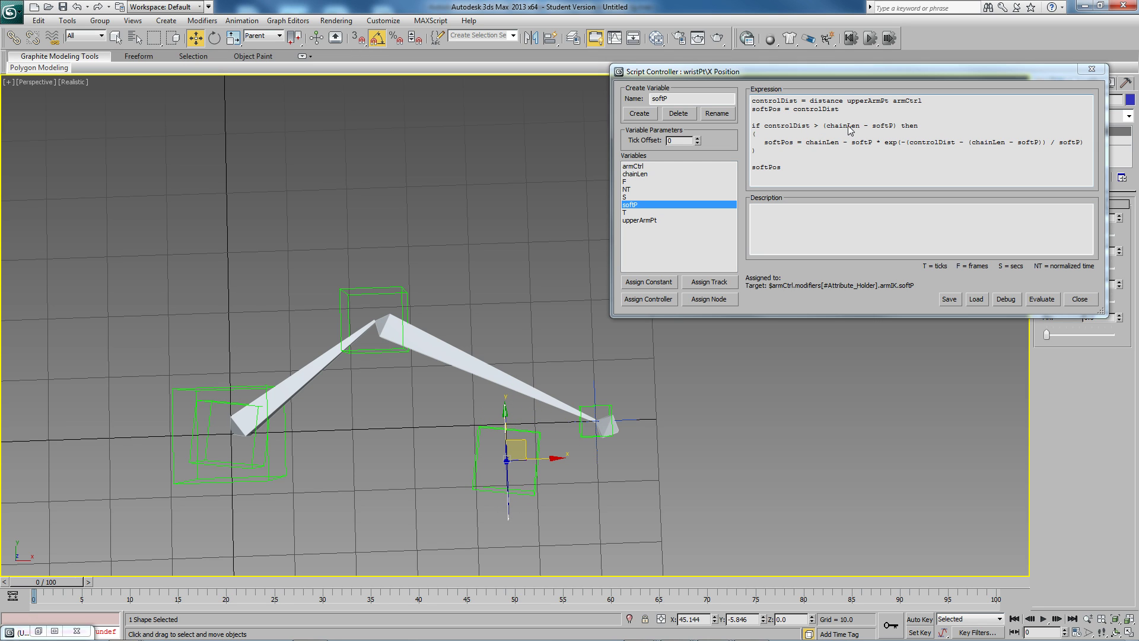
pyautogui.doubleClick(770, 167)
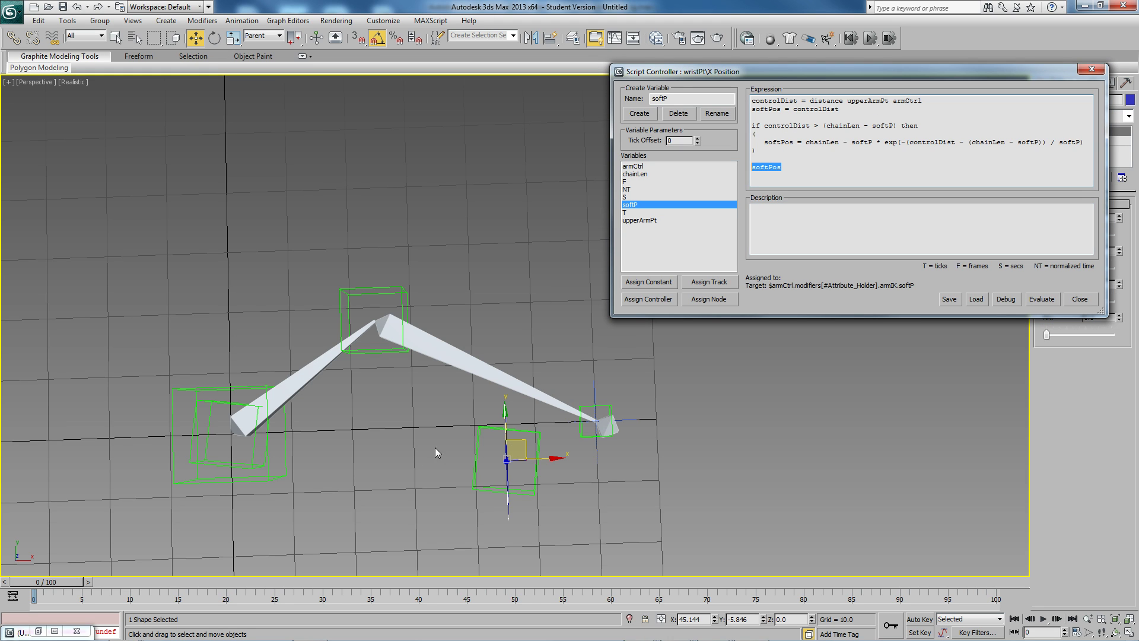
pyautogui.moveTo(525, 448); pyautogui.dragTo(841, 407)
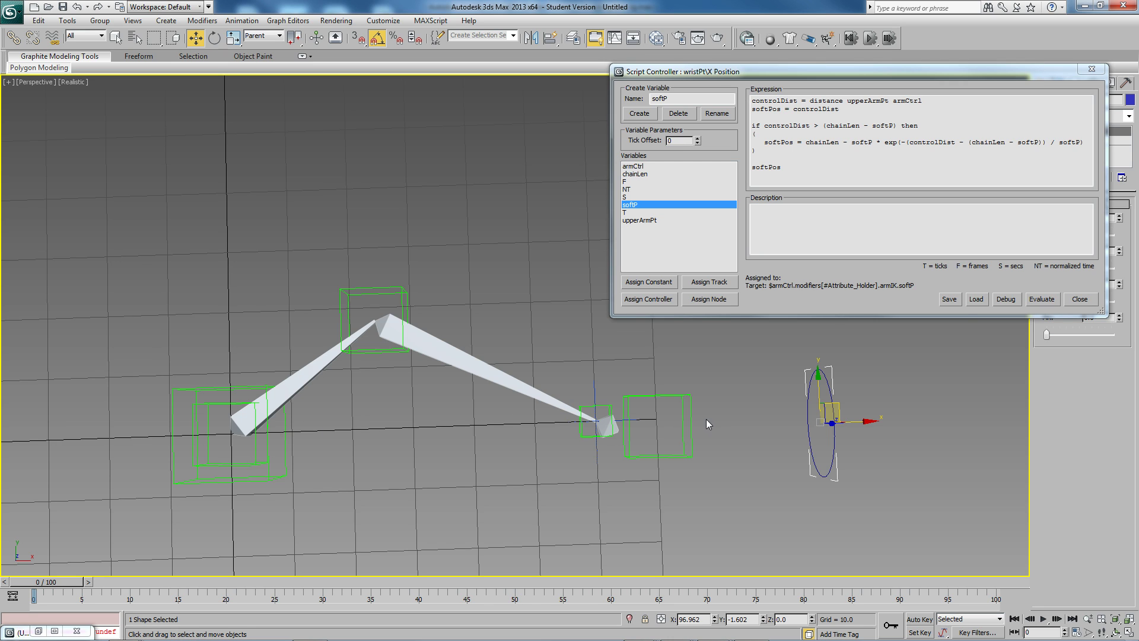
pyautogui.moveTo(837, 410); pyautogui.dragTo(640, 413)
# - Switch back to the softPos example document in Word and read the softP = 2 case
pyautogui.click(20, 189)
pyautogui.moveTo(424, 47); pyautogui.dragTo(454, 39)
pyautogui.scroll(-3, 267, 409)
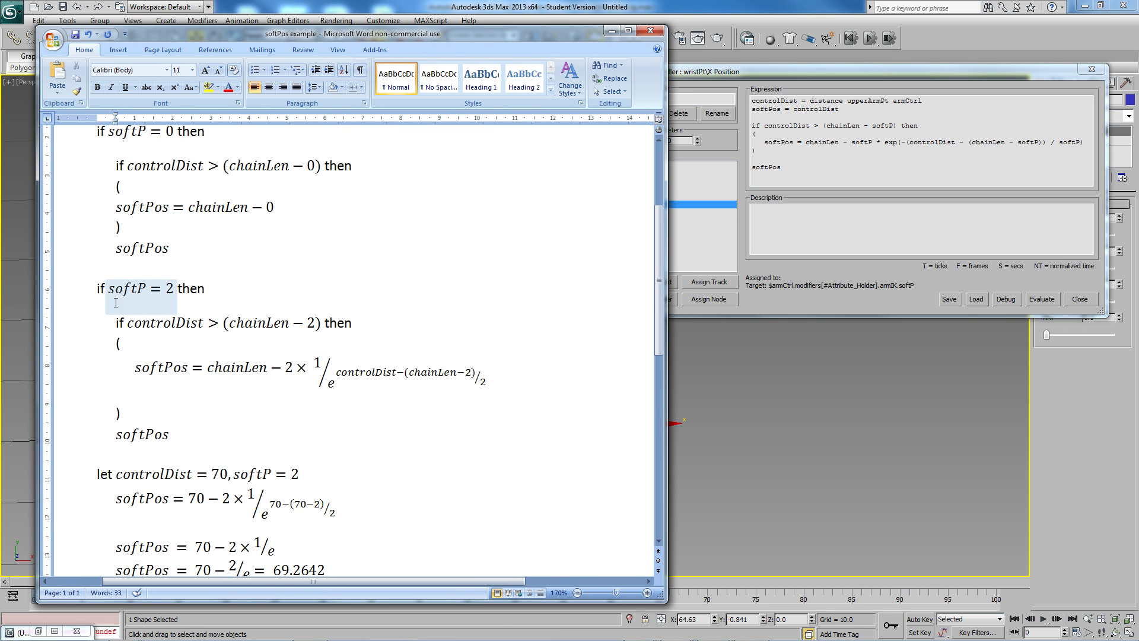
# - Read the softP = 2 worked example for controlDist = 70 in the softPos example document and compare it with the script expression
pyautogui.scroll(-1, 224, 284)
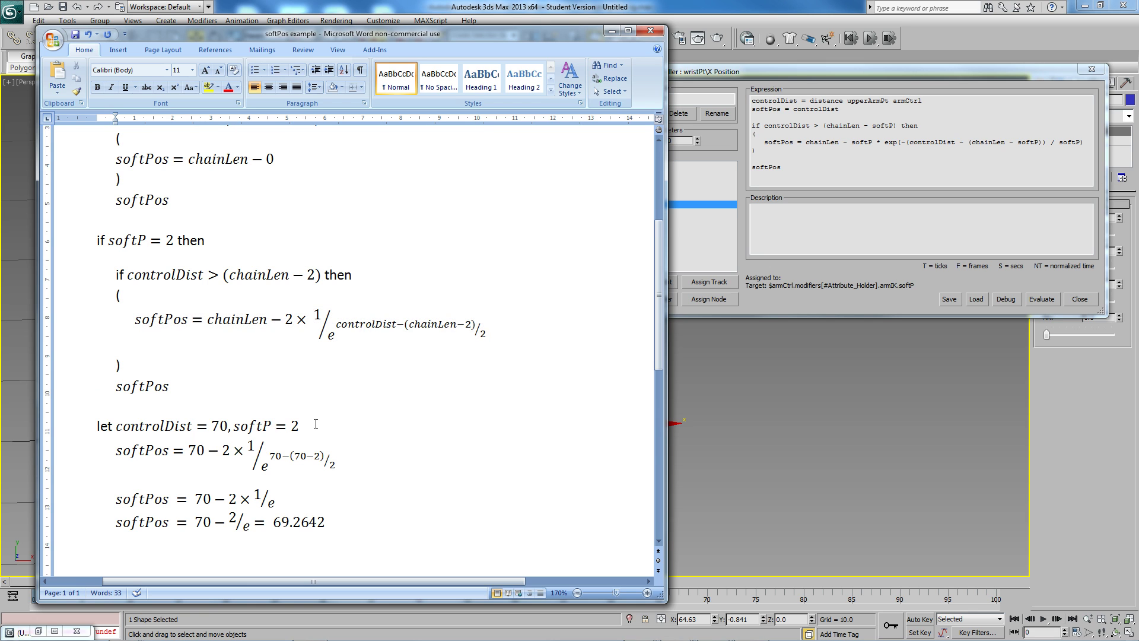
pyautogui.scroll(-3, 308, 487)
pyautogui.scroll(1, 303, 349)
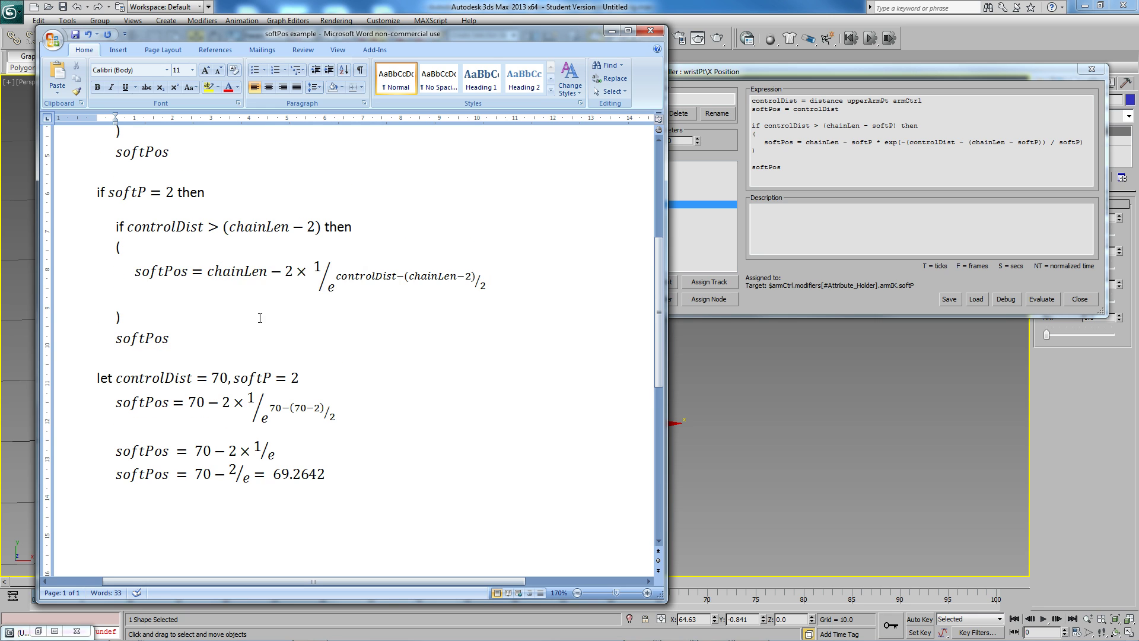
pyautogui.click(830, 153)
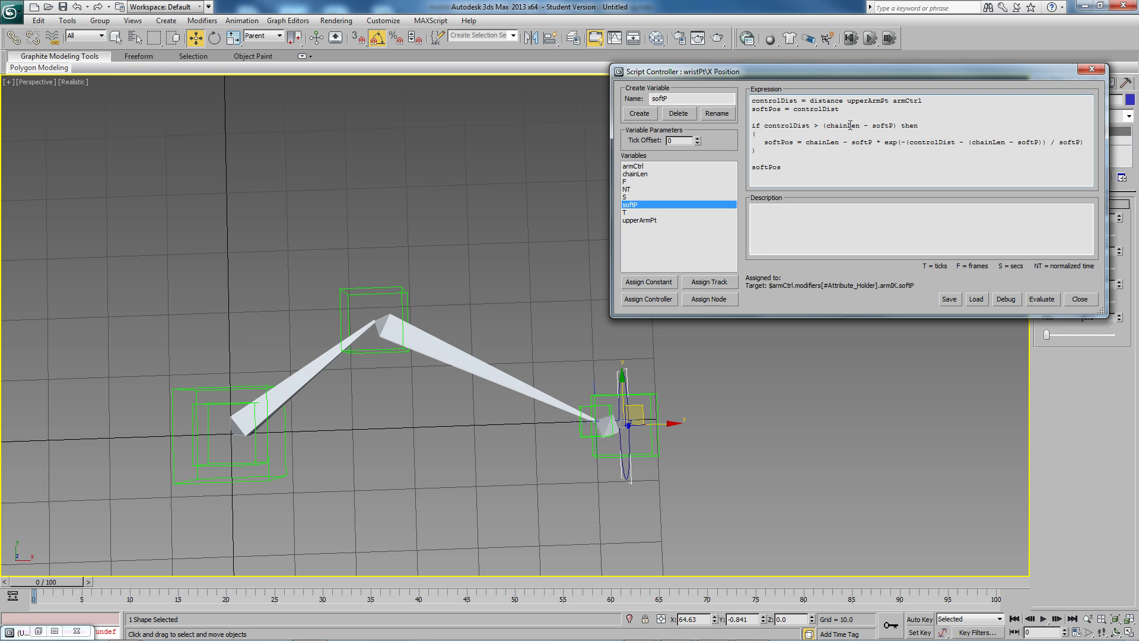
pyautogui.click(675, 628)
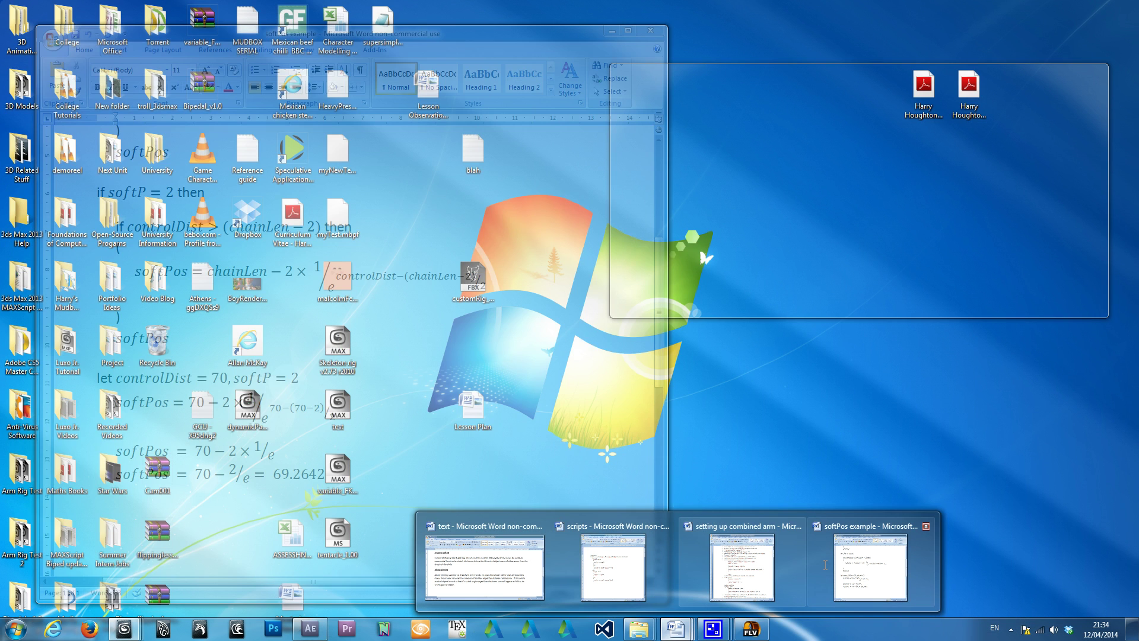
pyautogui.click(825, 565)
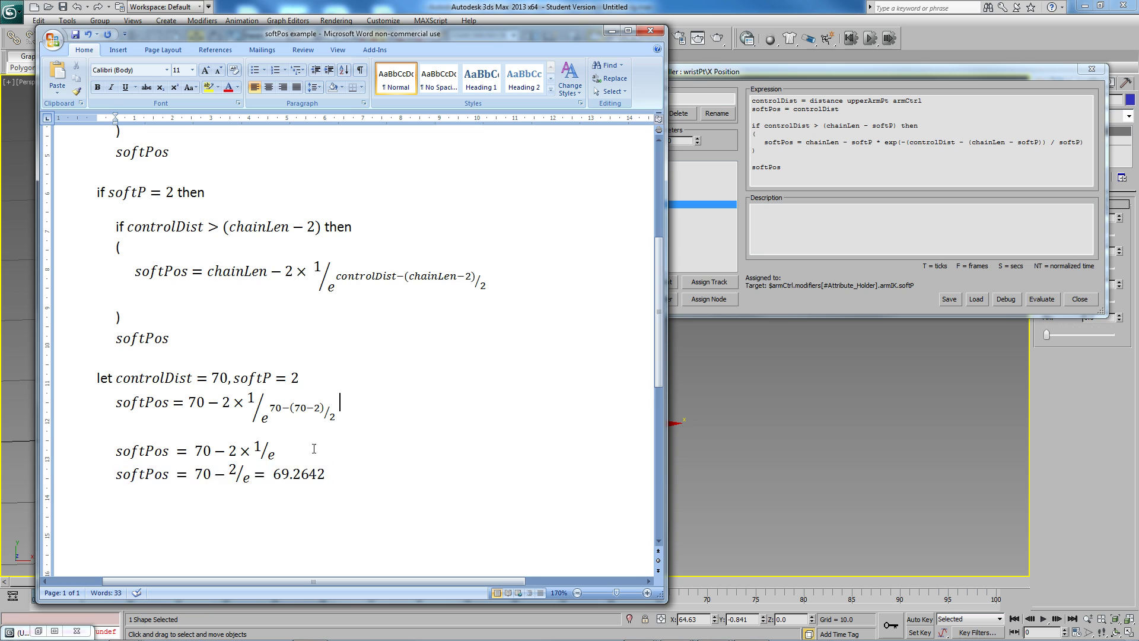
pyautogui.scroll(-1, 219, 377)
pyautogui.click(203, 361)
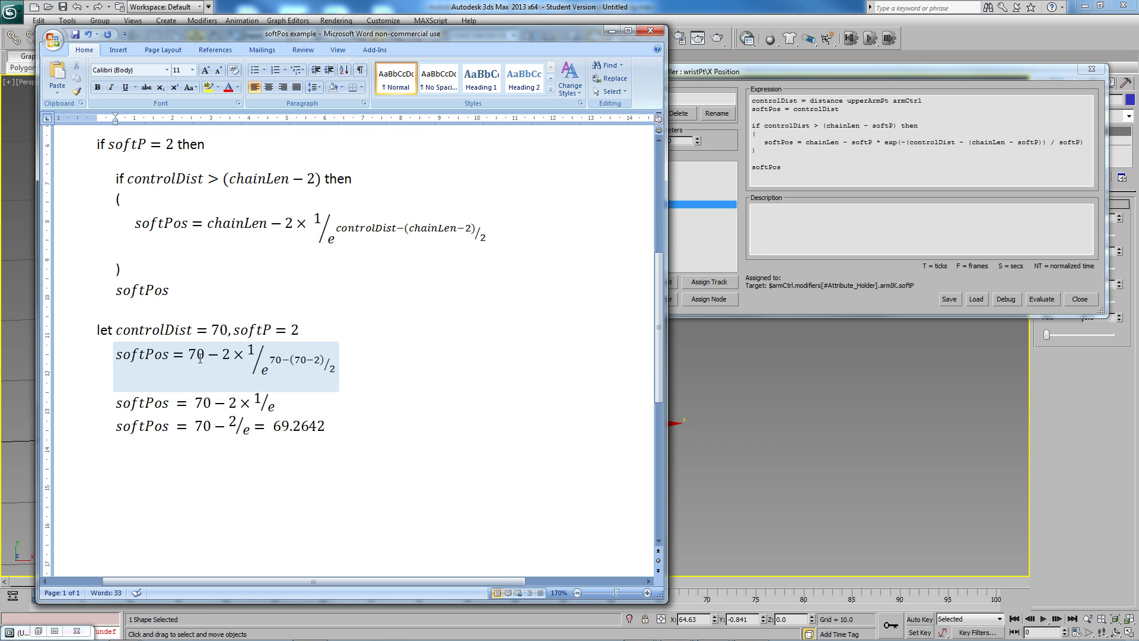
pyautogui.click(334, 373)
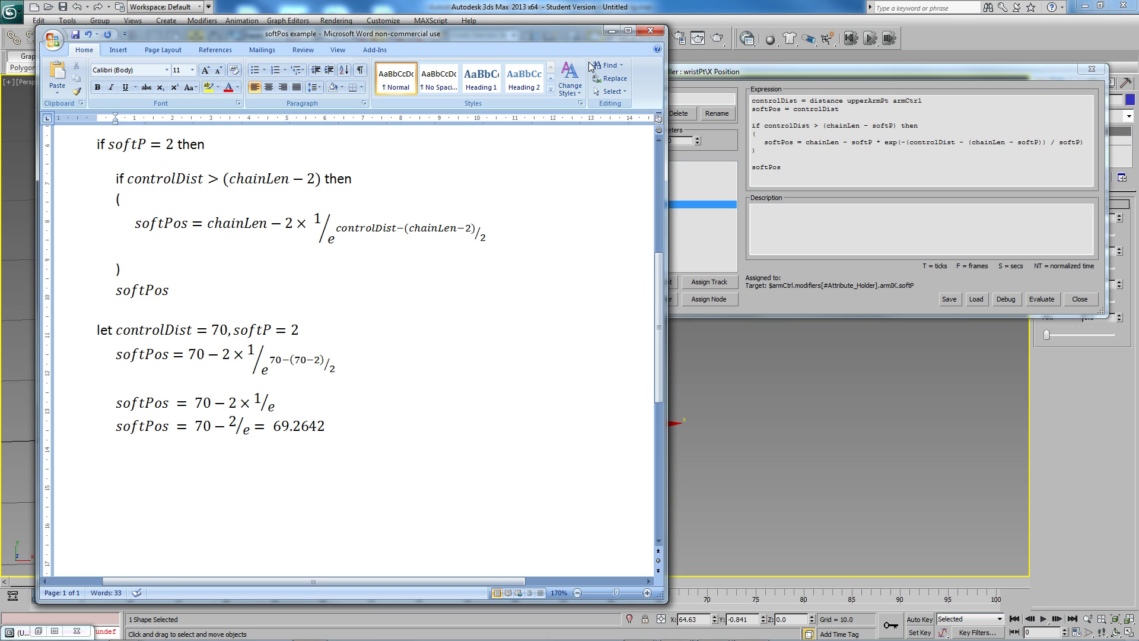
# - Return to 3ds Max from the Word document and set armCtrl's X position to 70
pyautogui.click(613, 34)
pyautogui.moveTo(615, 500); pyautogui.dragTo(594, 469, button='middle')
pyautogui.doubleClick(703, 619)
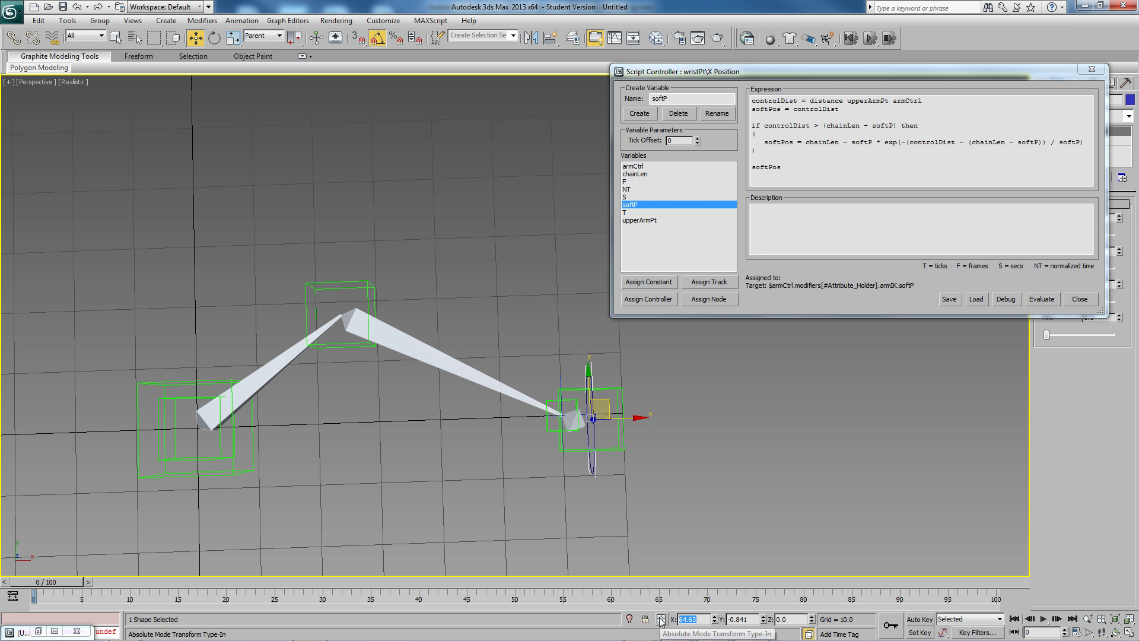
pyautogui.write('70')
pyautogui.press('Return')
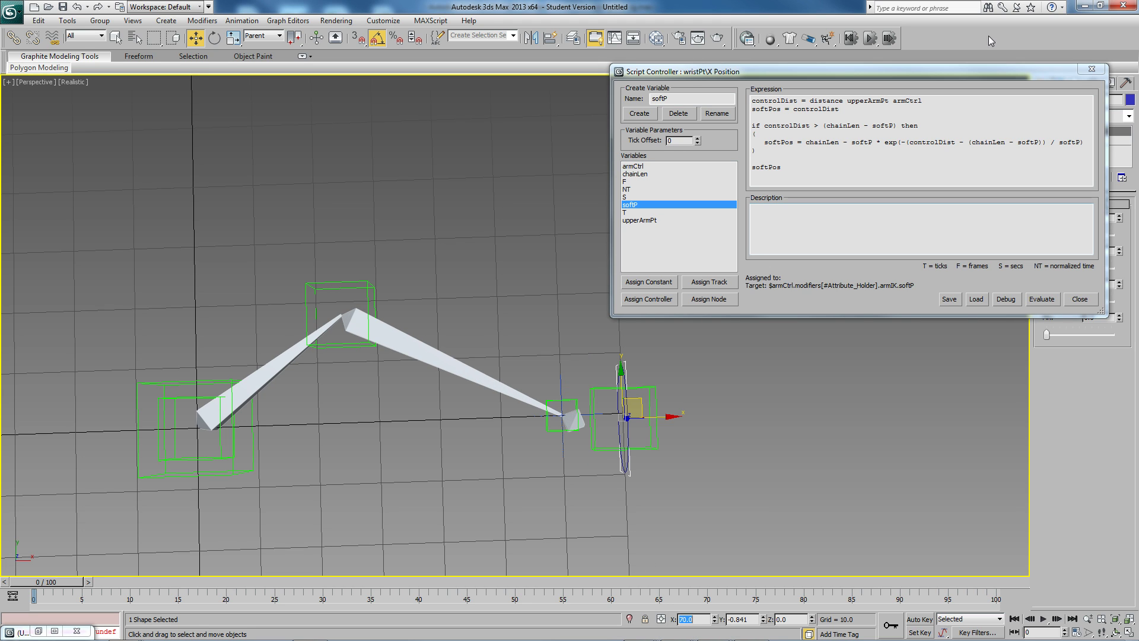
# - Set armCtrl's Soft value to 2 with the Script Controller window moved clear, and check wristPt's X position
pyautogui.moveTo(1074, 73); pyautogui.dragTo(771, 70)
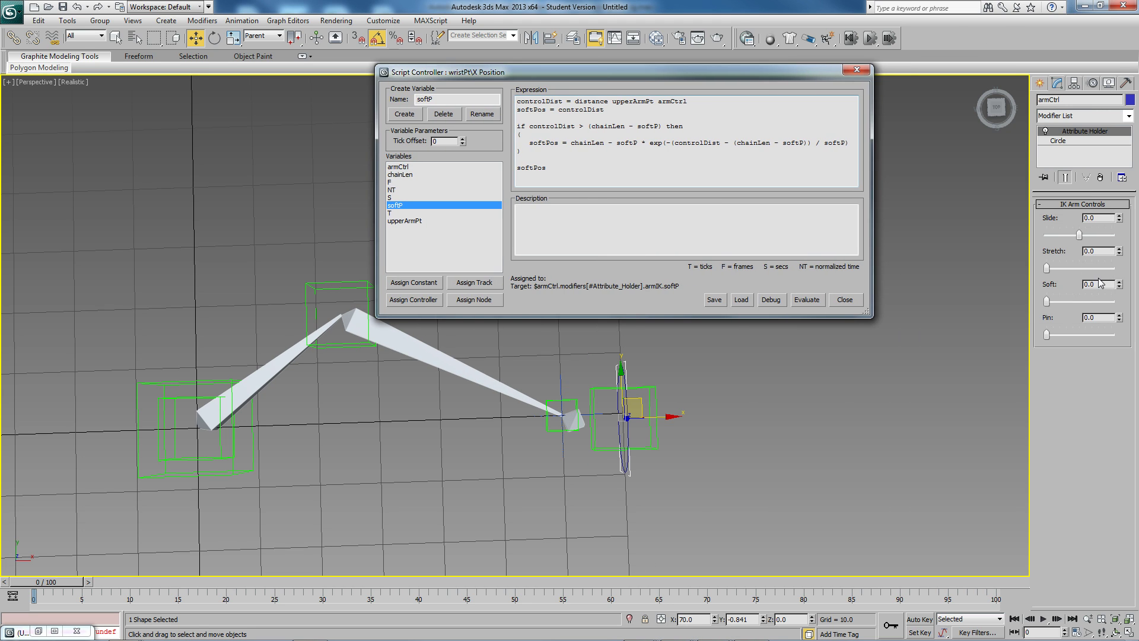
pyautogui.moveTo(1099, 284); pyautogui.dragTo(1075, 284)
pyautogui.write('2')
pyautogui.press('Return')
pyautogui.scroll(3, 567, 497)
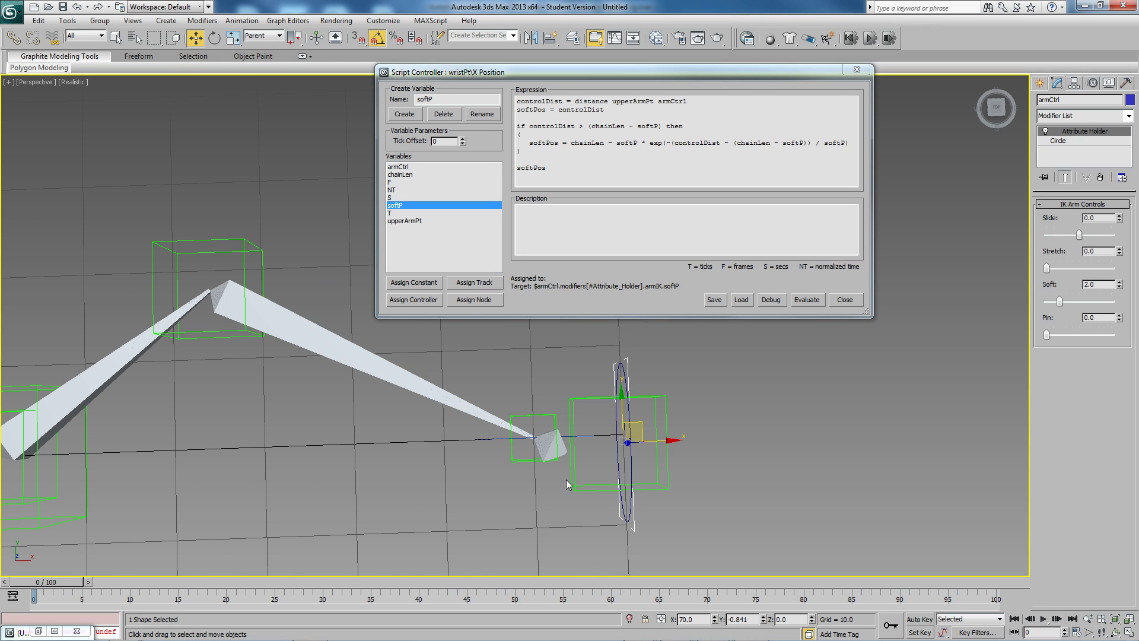
pyautogui.click(583, 490)
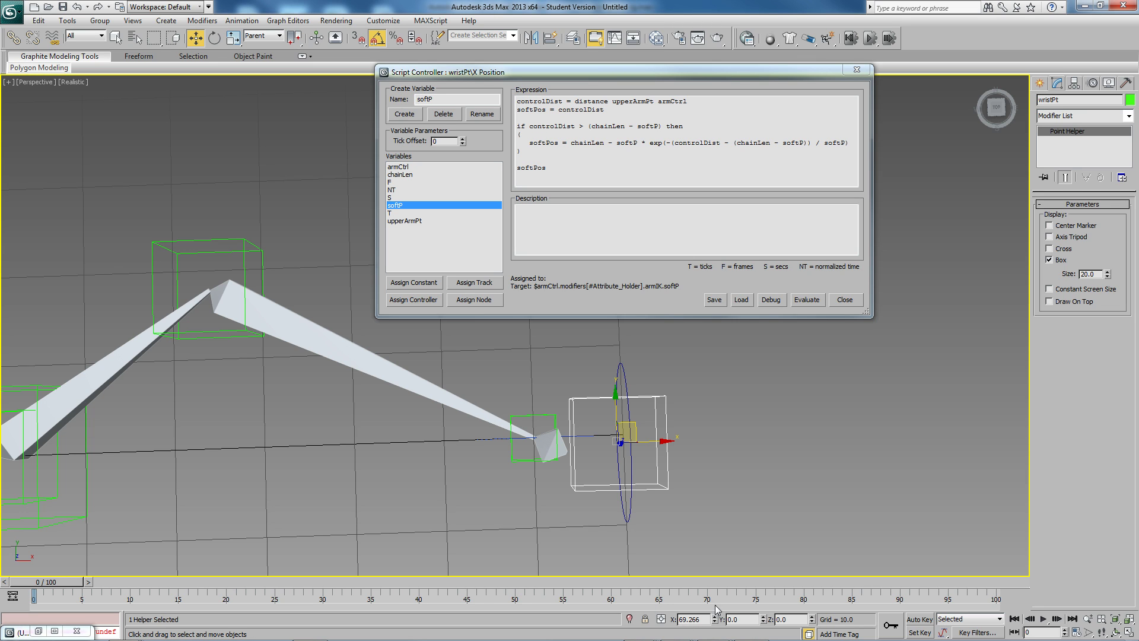
# - Test a Soft value of about 7.16 by pulling armCtrl out to about X 136 and checking wristPt's X position
pyautogui.click(632, 468)
pyautogui.scroll(-2, 635, 456)
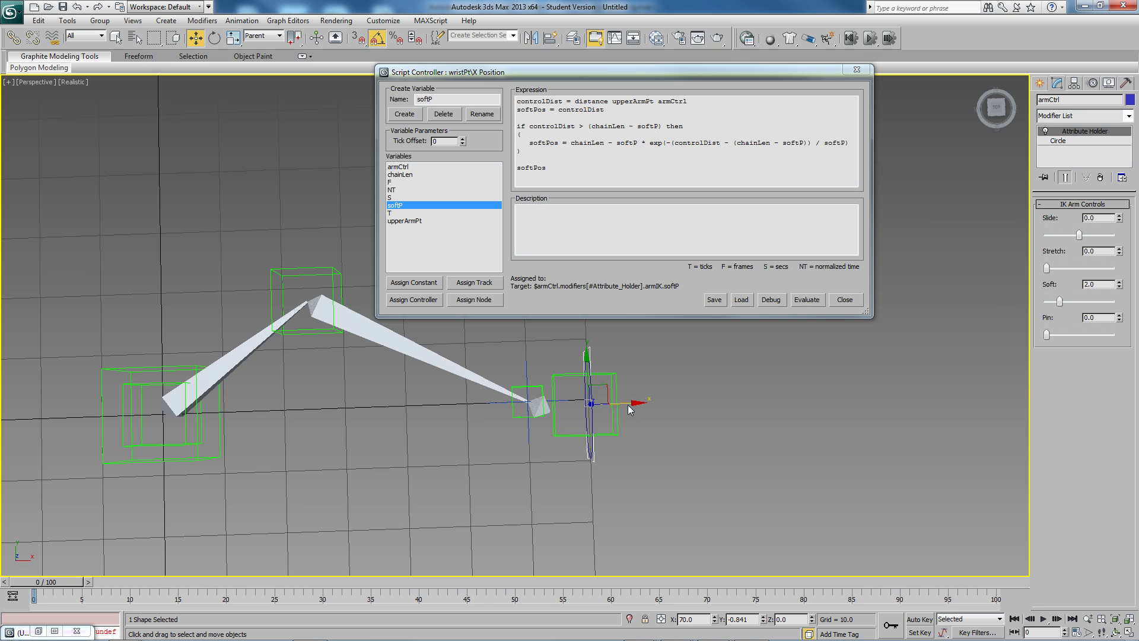
pyautogui.moveTo(1061, 304); pyautogui.dragTo(1093, 304)
pyautogui.moveTo(637, 409); pyautogui.dragTo(884, 386)
pyautogui.rightClick(881, 382)
pyautogui.moveTo(646, 384); pyautogui.dragTo(991, 390)
pyautogui.click(621, 403)
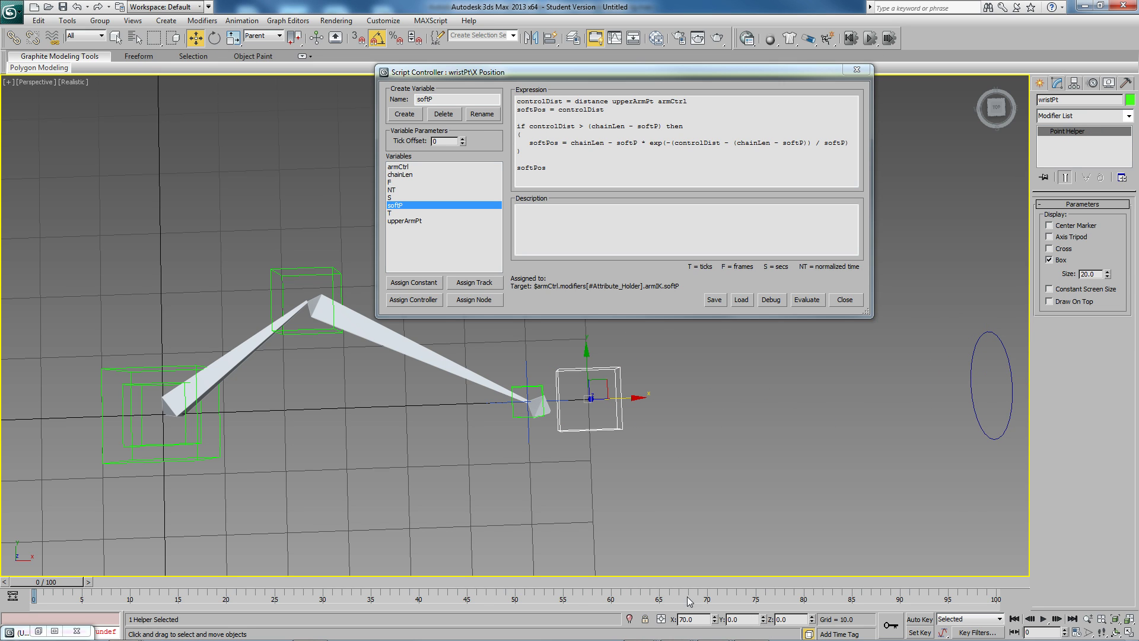
# - Move armCtrl back to X 70 and select the lowerArm bone
pyautogui.click(1013, 369)
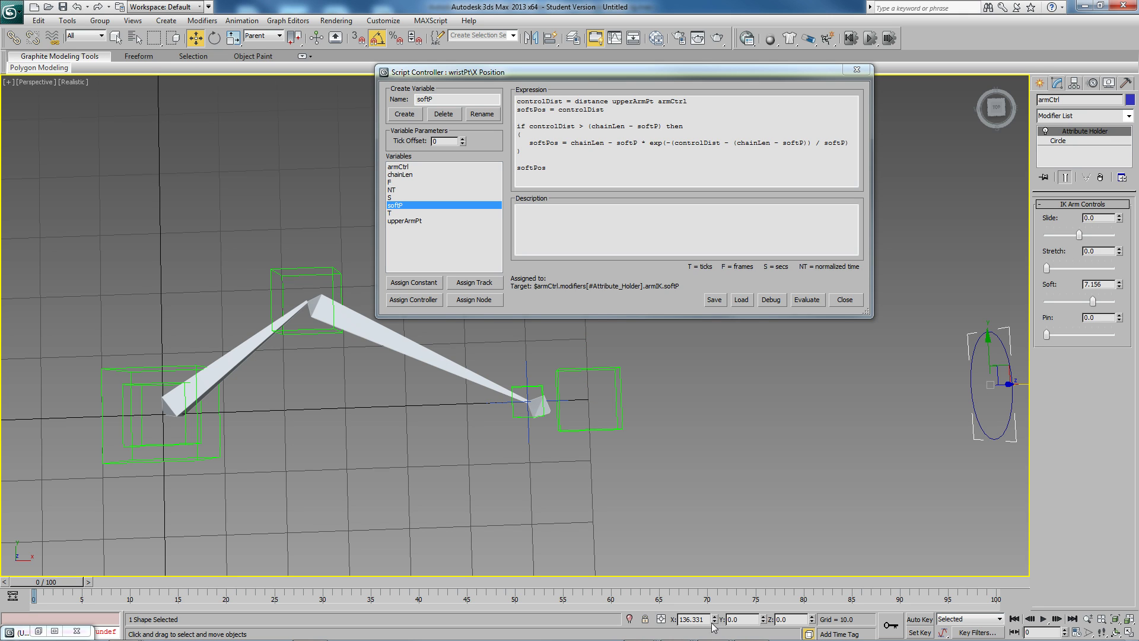
pyautogui.doubleClick(691, 619)
pyautogui.write('70')
pyautogui.press('Return')
pyautogui.moveTo(524, 457); pyautogui.dragTo(557, 462, button='middle')
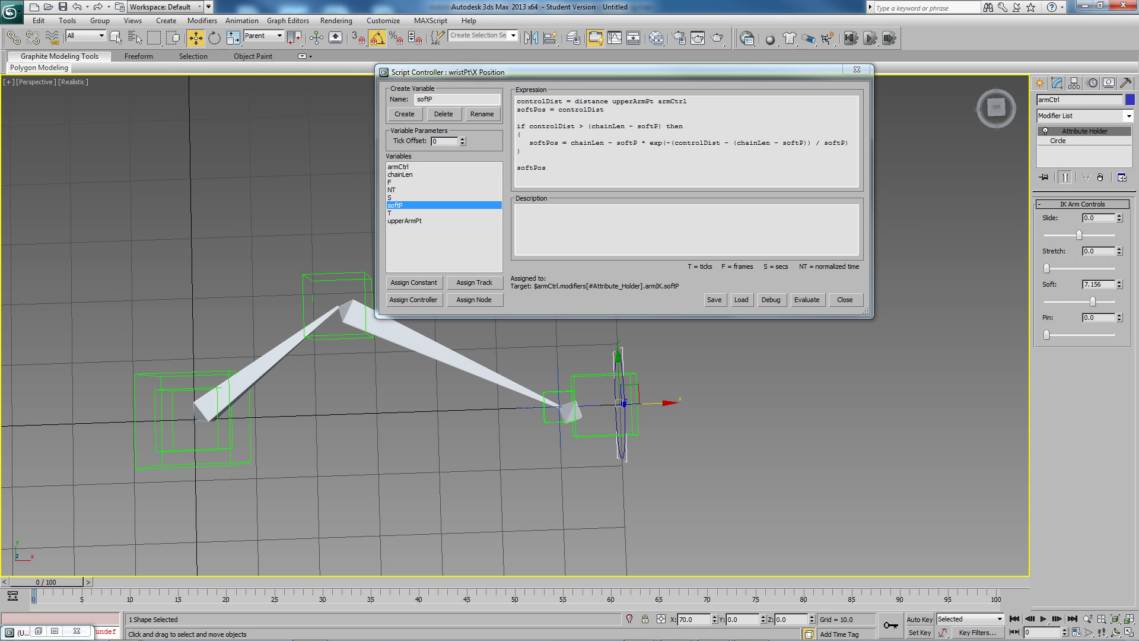
pyautogui.click(407, 343)
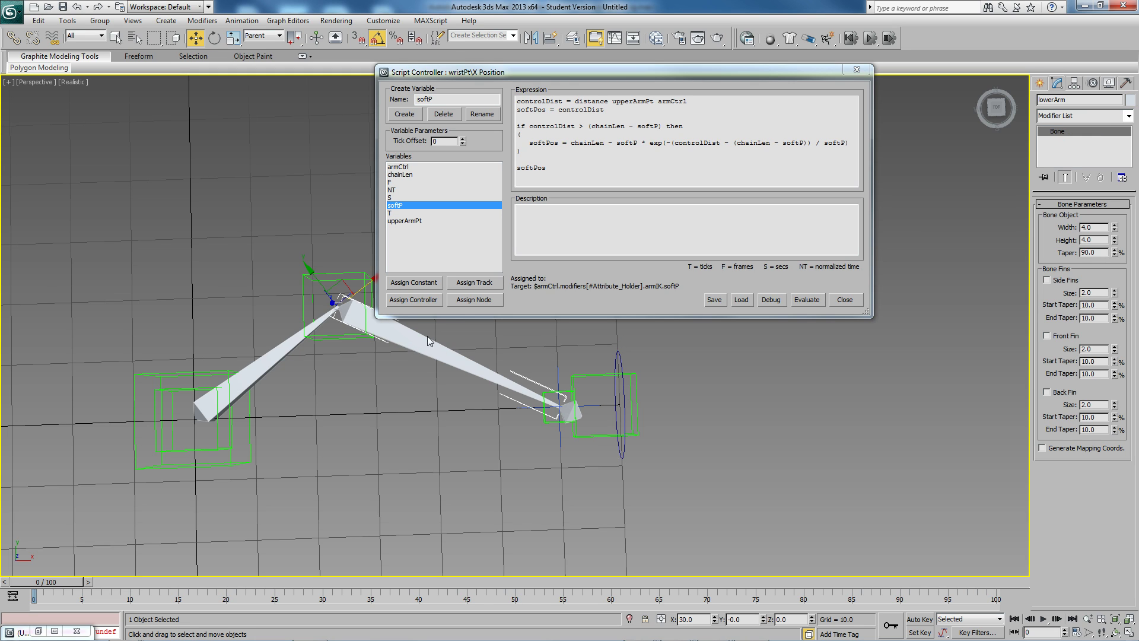